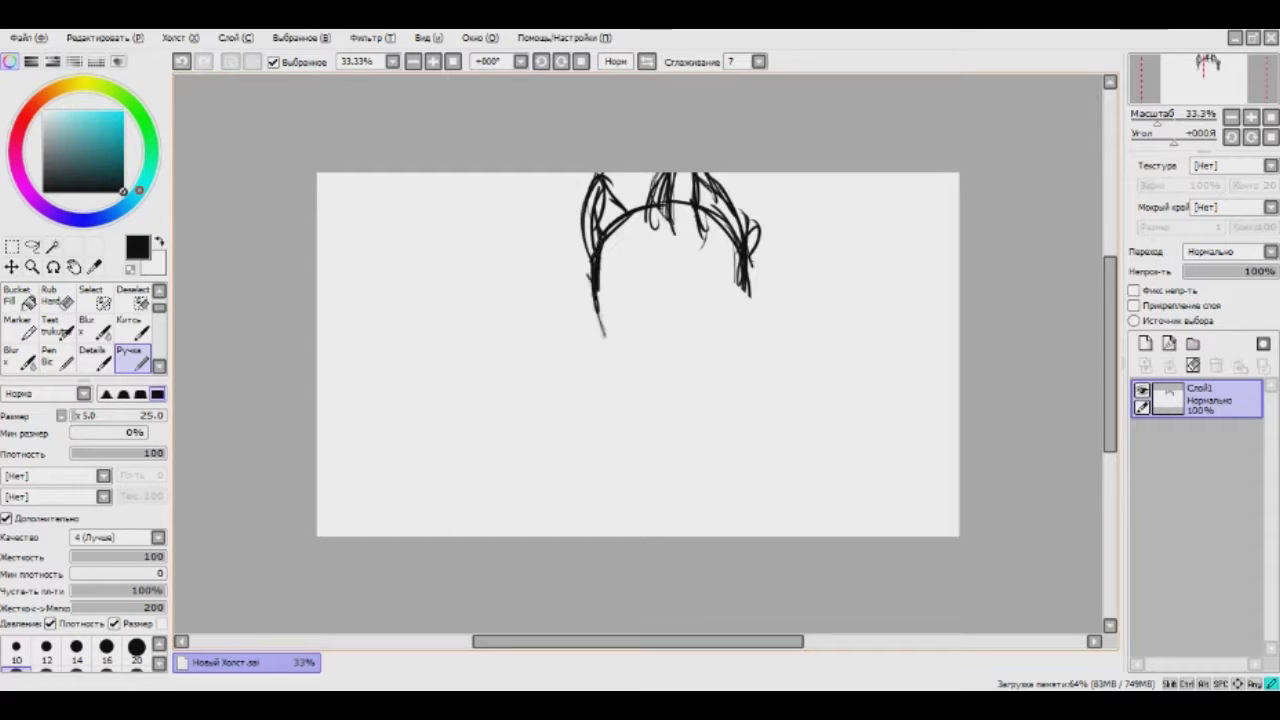
Sketch the lower curve of the pony's head and erase the surplus lines around the muzzle and chin.
{"action": "left_click_drag", "start_coordinate": [601, 346], "coordinate": [697, 360]}
{"action": "left_click_drag", "start_coordinate": [603, 288], "coordinate": [606, 298]}
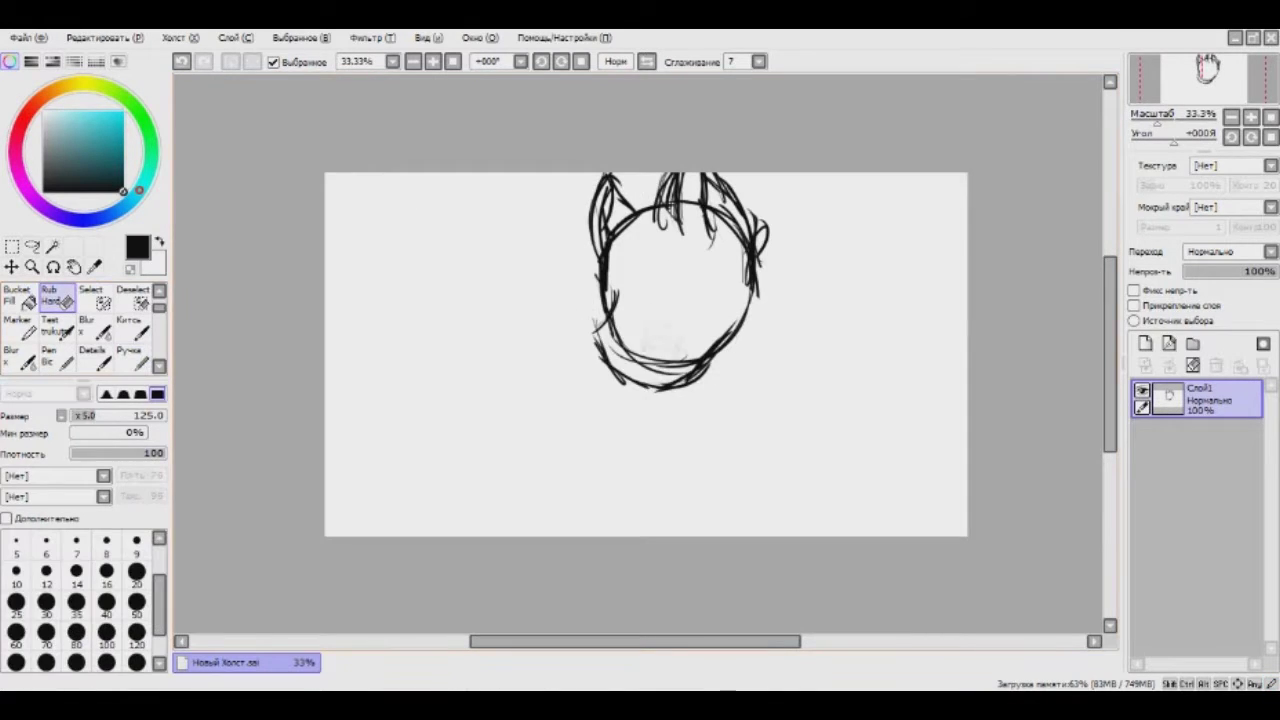
{"action": "left_click_drag", "start_coordinate": [595, 325], "coordinate": [685, 390]}
{"action": "left_click_drag", "start_coordinate": [670, 340], "coordinate": [720, 385]}
Redraw the muzzle and jaw with the pen and sketch the neck below the head.
{"action": "key", "text": "n"}
{"action": "left_click_drag", "start_coordinate": [590, 306], "coordinate": [602, 318]}
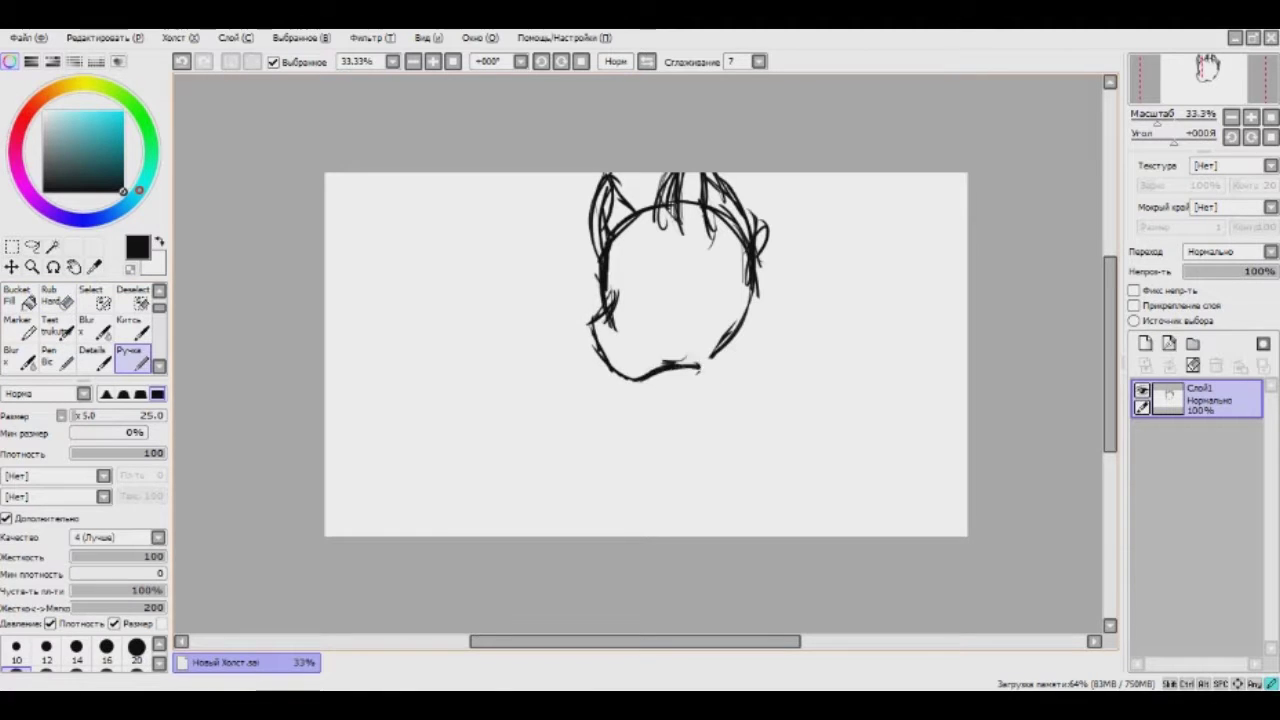
{"action": "left_click_drag", "start_coordinate": [692, 366], "coordinate": [738, 316]}
{"action": "left_click_drag", "start_coordinate": [700, 400], "coordinate": [624, 384]}
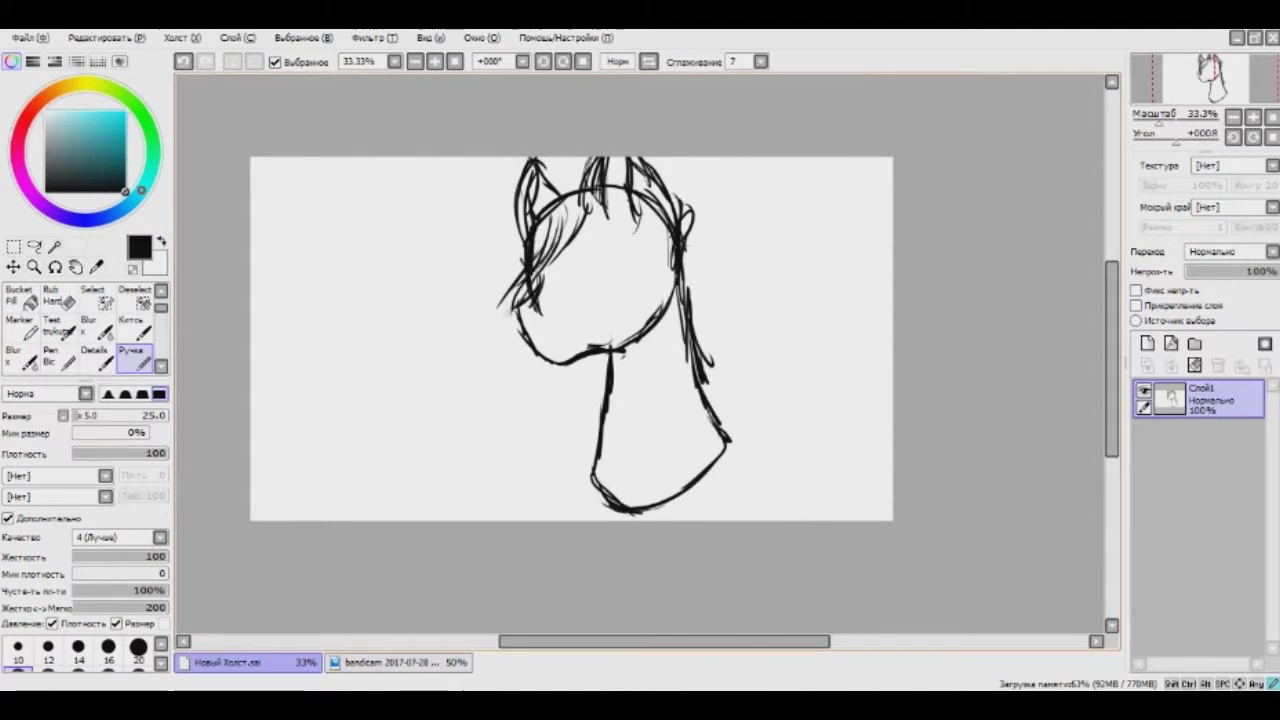
Sketch the long front mane hanging beside the face, from the top of the head down to pointed tips near the neck.
{"action": "left_click_drag", "start_coordinate": [584, 170], "coordinate": [485, 220]}
{"action": "mouse_move", "coordinate": [578, 158]}
{"action": "left_mouse_down"}
{"action": "mouse_move", "coordinate": [554, 198]}
{"action": "mouse_move", "coordinate": [500, 462]}
{"action": "left_mouse_up"}
{"action": "left_click_drag", "start_coordinate": [523, 400], "coordinate": [500, 463]}
{"action": "left_click_drag", "start_coordinate": [562, 400], "coordinate": [548, 480]}
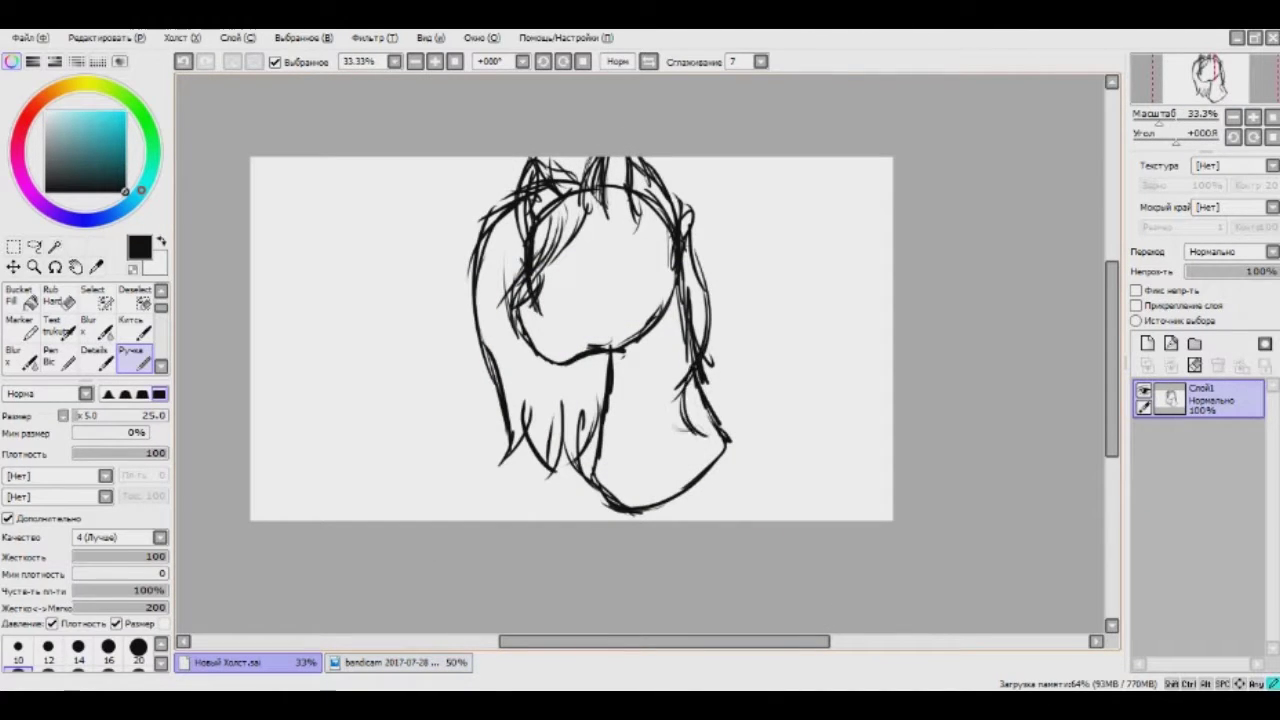
Sketch mane strands falling from behind the ear along the back of the neck.
{"action": "left_click_drag", "start_coordinate": [670, 302], "coordinate": [640, 452]}
{"action": "left_click_drag", "start_coordinate": [675, 344], "coordinate": [655, 450]}
{"action": "left_click_drag", "start_coordinate": [690, 220], "coordinate": [720, 342]}
{"action": "mouse_move", "coordinate": [708, 278]}
{"action": "left_mouse_down"}
{"action": "mouse_move", "coordinate": [714, 330]}
{"action": "mouse_move", "coordinate": [690, 450]}
{"action": "left_mouse_up"}
{"action": "key", "text": "n"}
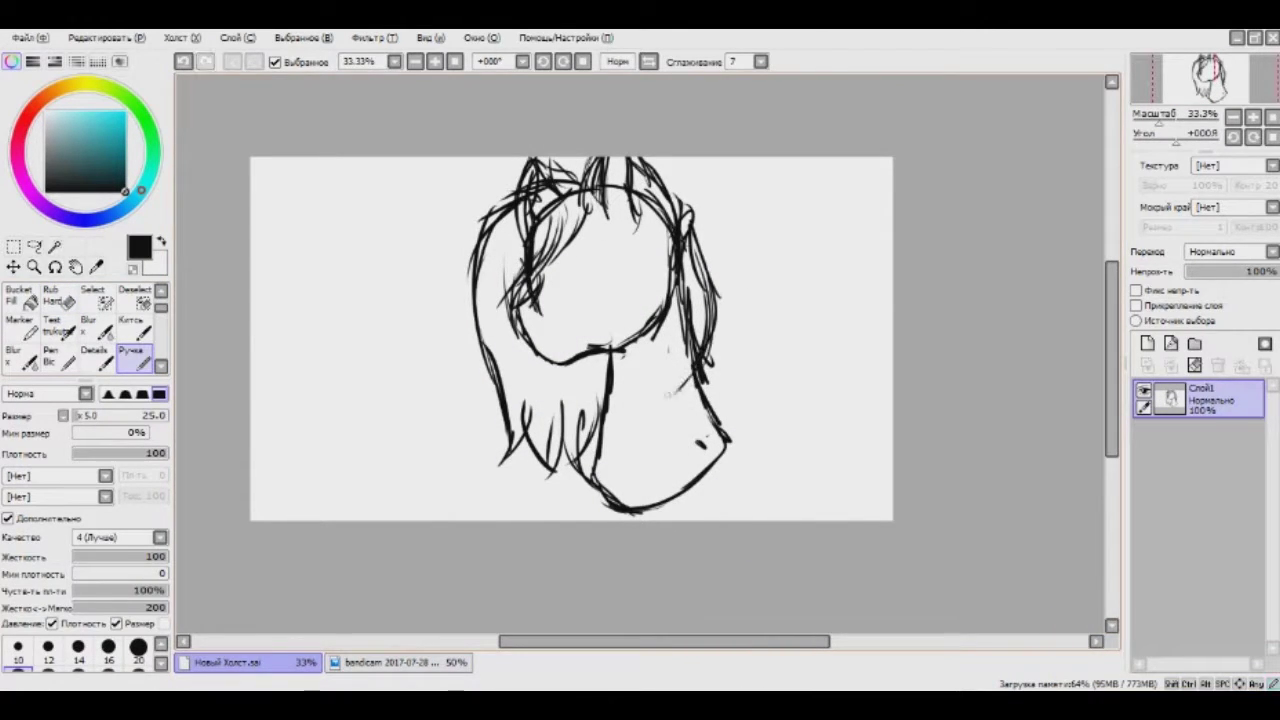
Add outer strands to the mane behind the head and erase the surplus strokes beside it.
{"action": "left_click_drag", "start_coordinate": [690, 228], "coordinate": [740, 278]}
{"action": "left_click_drag", "start_coordinate": [736, 290], "coordinate": [728, 404]}
{"action": "key", "text": "e"}
{"action": "left_click_drag", "start_coordinate": [738, 262], "coordinate": [714, 390]}
{"action": "key", "text": "n"}
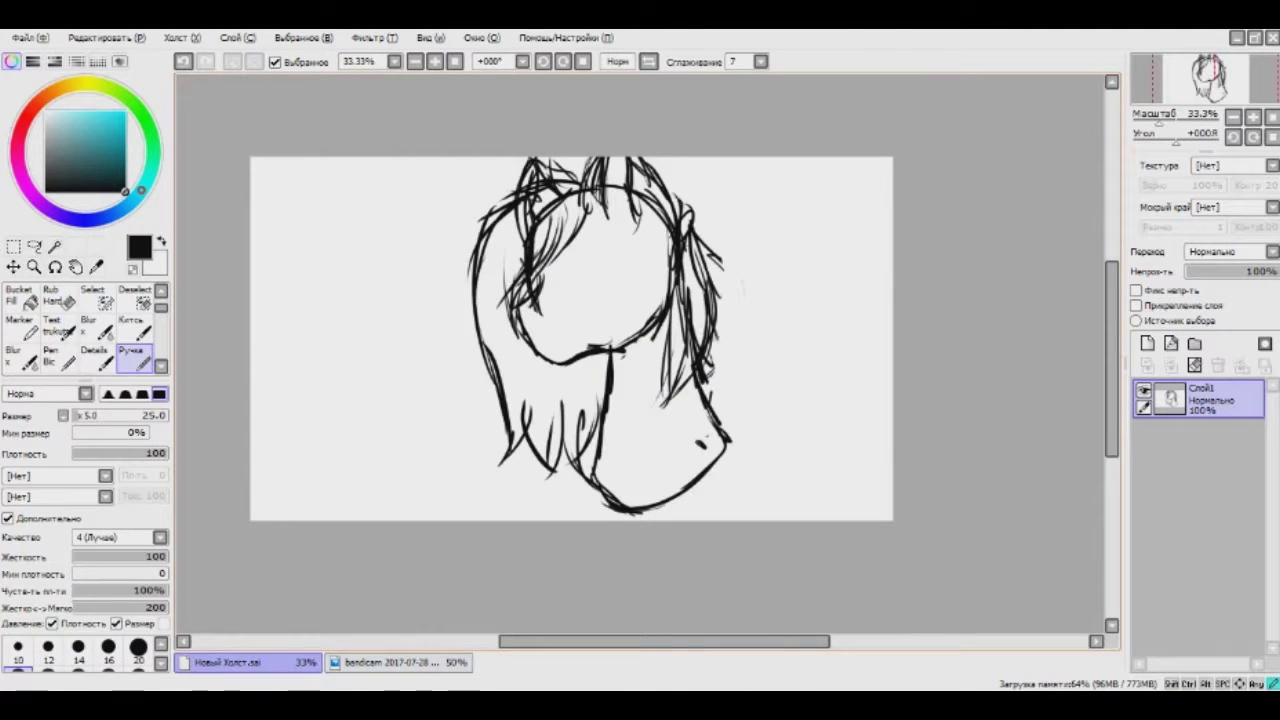
Check the reference image, sketch a short mouth line on the muzzle and erase stray strokes near the nose.
{"action": "left_click", "coordinate": [400, 662]}
{"action": "left_click", "coordinate": [248, 662]}
{"action": "scroll", "coordinate": [580, 383], "scroll_direction": "up", "scroll_amount": 4}
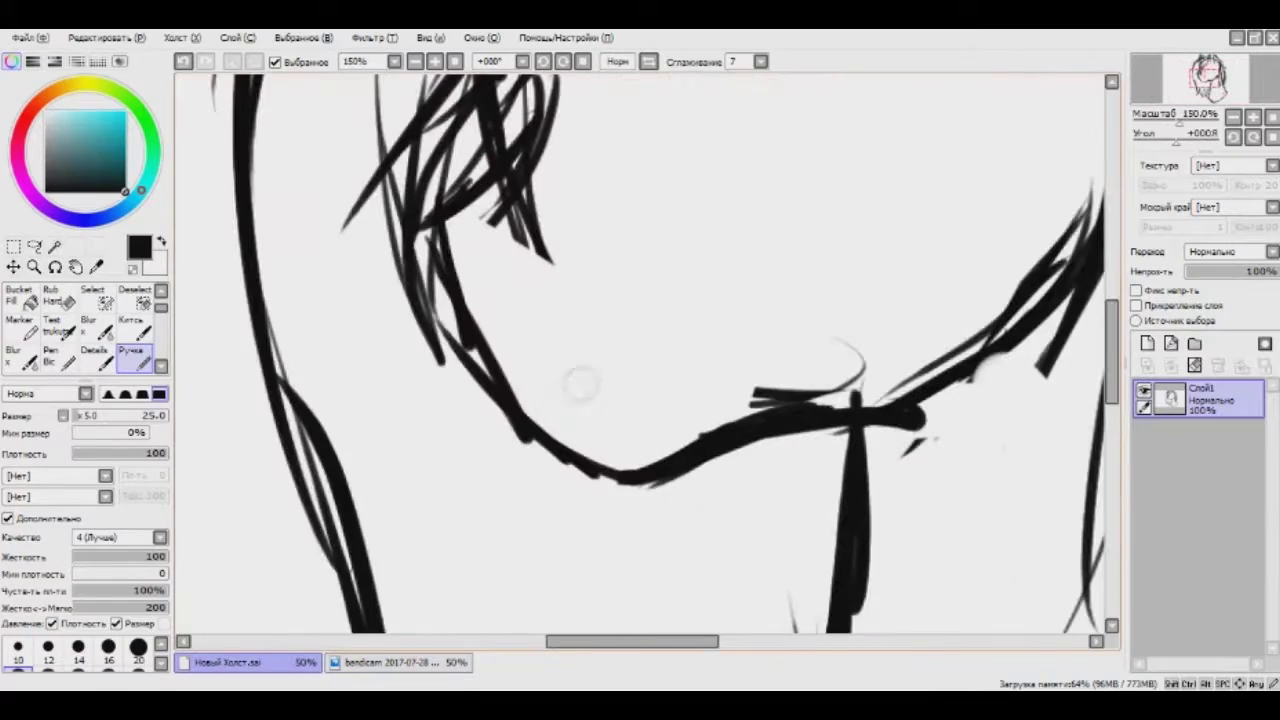
{"action": "scroll", "coordinate": [431, 404], "scroll_direction": "down", "scroll_amount": 3}
{"action": "scroll", "coordinate": [431, 404], "scroll_direction": "up", "scroll_amount": 3}
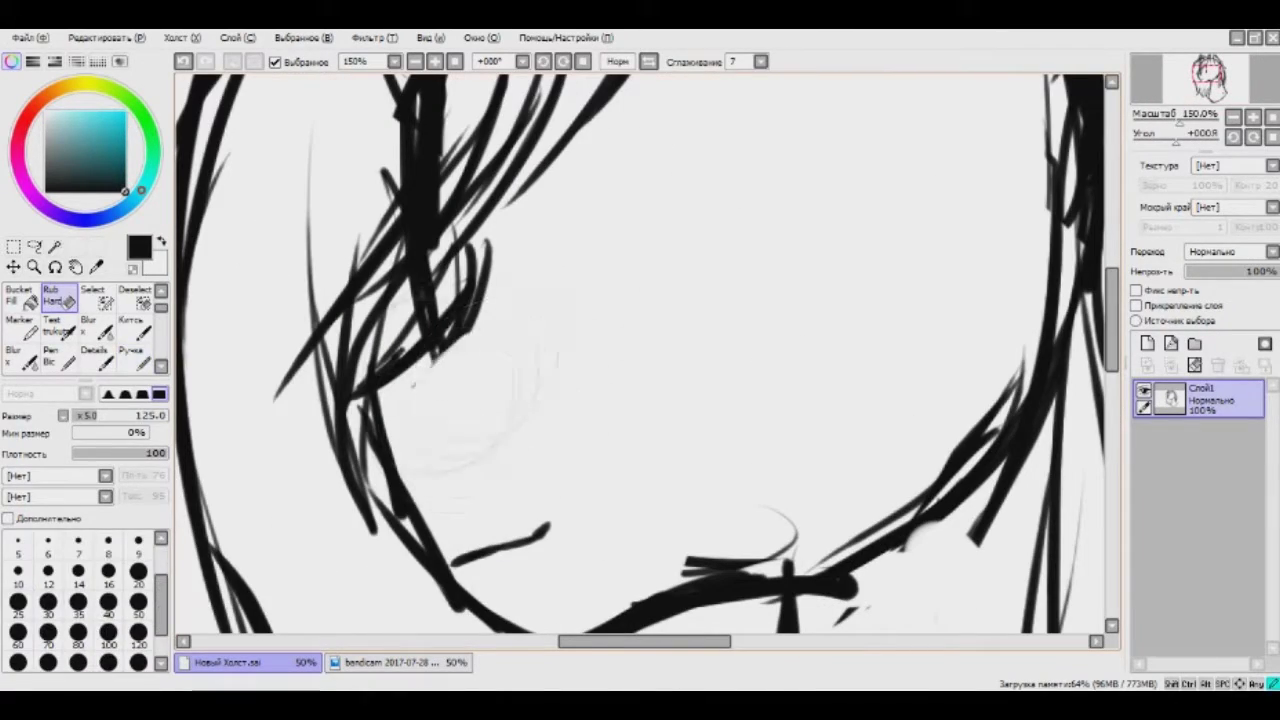
{"action": "scroll", "coordinate": [431, 404], "scroll_direction": "down", "scroll_amount": 3}
{"action": "scroll", "coordinate": [458, 294], "scroll_direction": "up", "scroll_amount": 3}
Sketch the nostril and the eye's upper lid with a size 5 pen, undoing an unwanted stroke.
{"action": "left_click_drag", "start_coordinate": [525, 400], "coordinate": [686, 352]}
{"action": "left_click_drag", "start_coordinate": [490, 410], "coordinate": [592, 380]}
{"action": "scroll", "coordinate": [560, 380], "scroll_direction": "down", "scroll_amount": 3}
{"action": "scroll", "coordinate": [560, 380], "scroll_direction": "up", "scroll_amount": 2}
{"action": "key", "text": "ctrl+z"}
{"action": "scroll", "coordinate": [640, 354], "scroll_direction": "up", "scroll_amount": 2}
{"action": "mouse_move", "coordinate": [640, 296]}
{"action": "left_mouse_down"}
{"action": "mouse_move", "coordinate": [417, 290]}
{"action": "mouse_move", "coordinate": [672, 300]}
{"action": "left_mouse_up"}
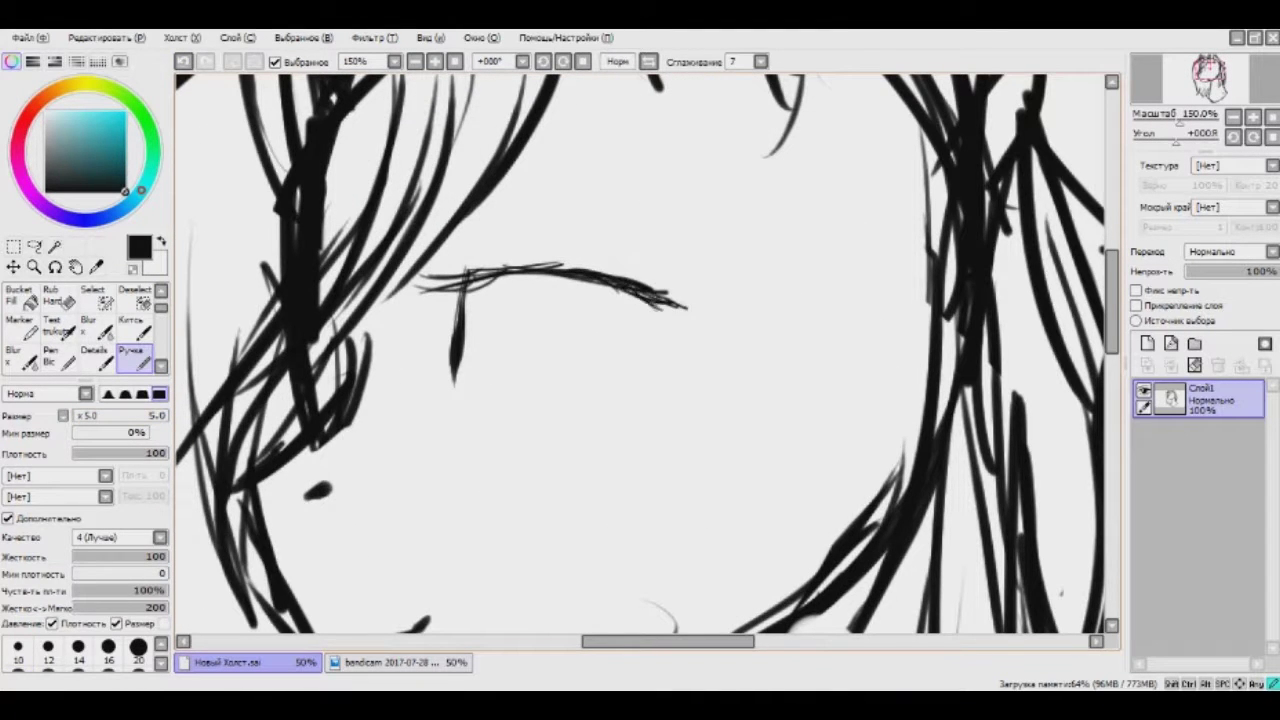
Complete the rough eye with its lower outline and a curved iris.
{"action": "mouse_move", "coordinate": [625, 345]}
{"action": "left_mouse_down"}
{"action": "mouse_move", "coordinate": [498, 392]}
{"action": "mouse_move", "coordinate": [622, 343]}
{"action": "left_mouse_up"}
{"action": "left_click_drag", "start_coordinate": [437, 340], "coordinate": [540, 384]}
{"action": "left_click_drag", "start_coordinate": [556, 274], "coordinate": [448, 372]}
Sketch looping locks of hair behind the head, with a loose strand continuing down the back of the mane.
{"action": "scroll", "coordinate": [640, 350], "scroll_direction": "down", "scroll_amount": 3}
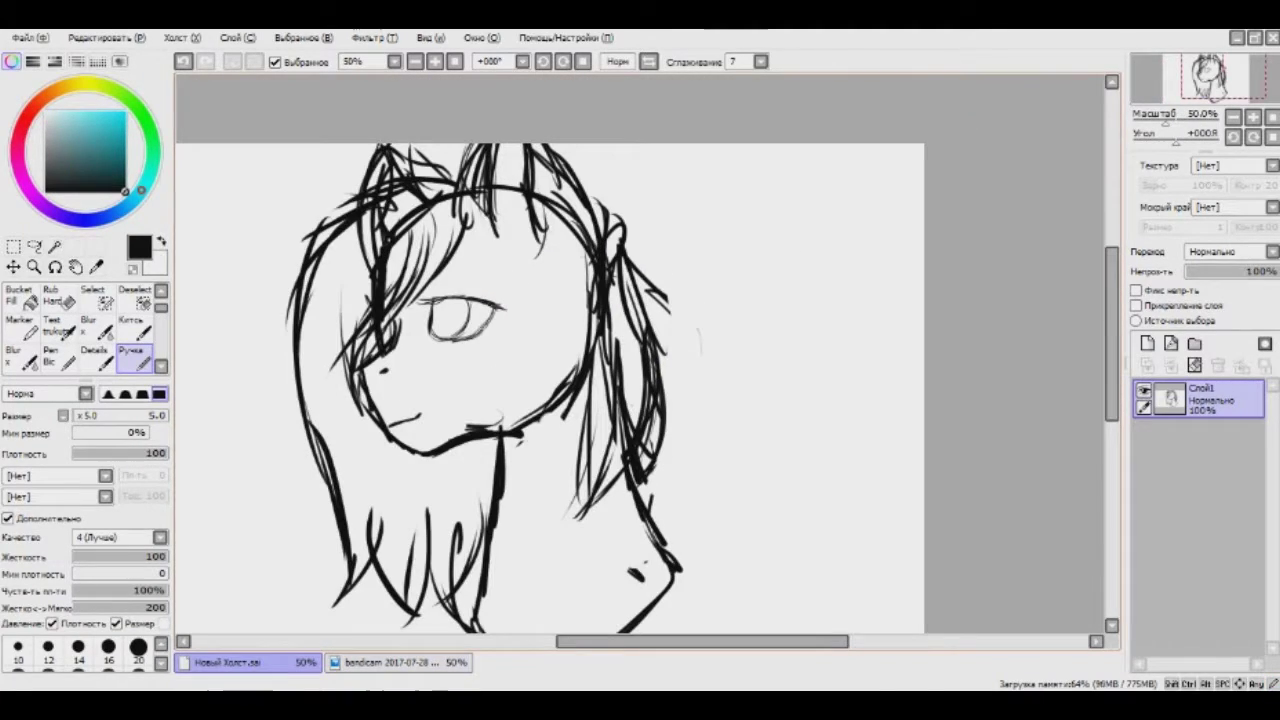
{"action": "scroll", "coordinate": [550, 380], "scroll_direction": "down", "scroll_amount": 1}
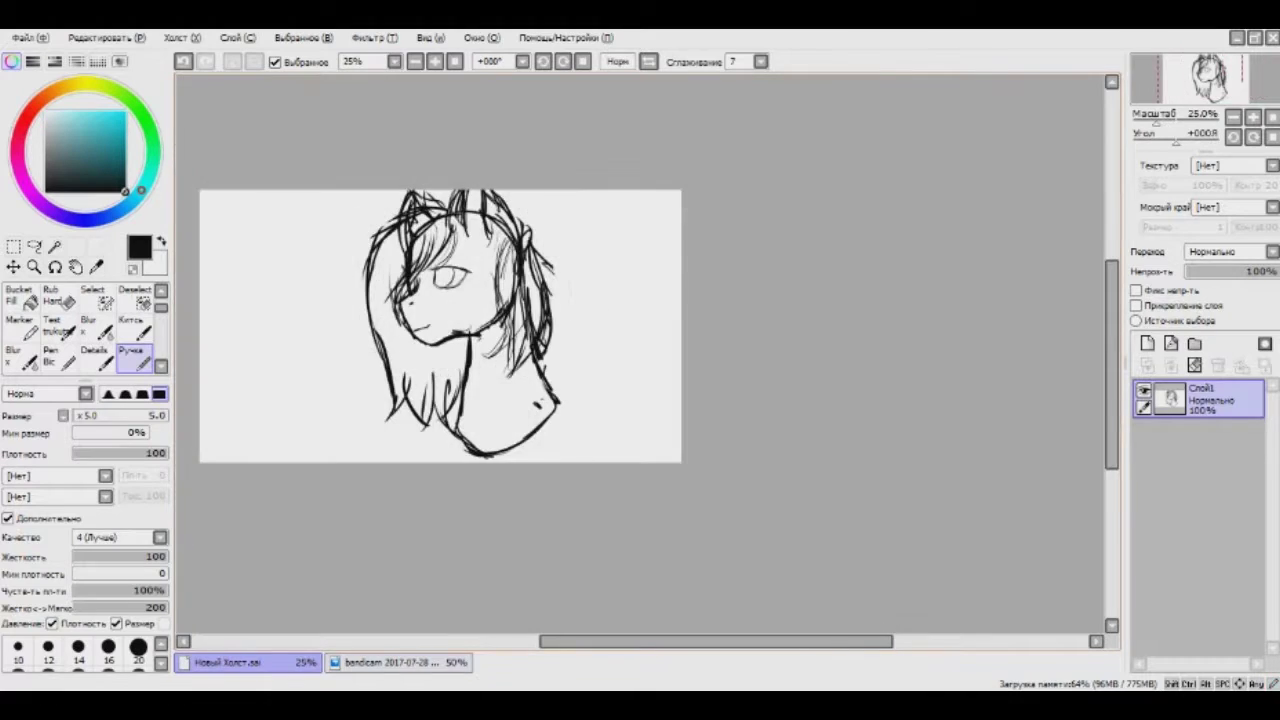
{"action": "scroll", "coordinate": [514, 213], "scroll_direction": "up", "scroll_amount": 1}
{"action": "left_click_drag", "start_coordinate": [572, 195], "coordinate": [600, 292]}
{"action": "left_click_drag", "start_coordinate": [602, 252], "coordinate": [568, 340]}
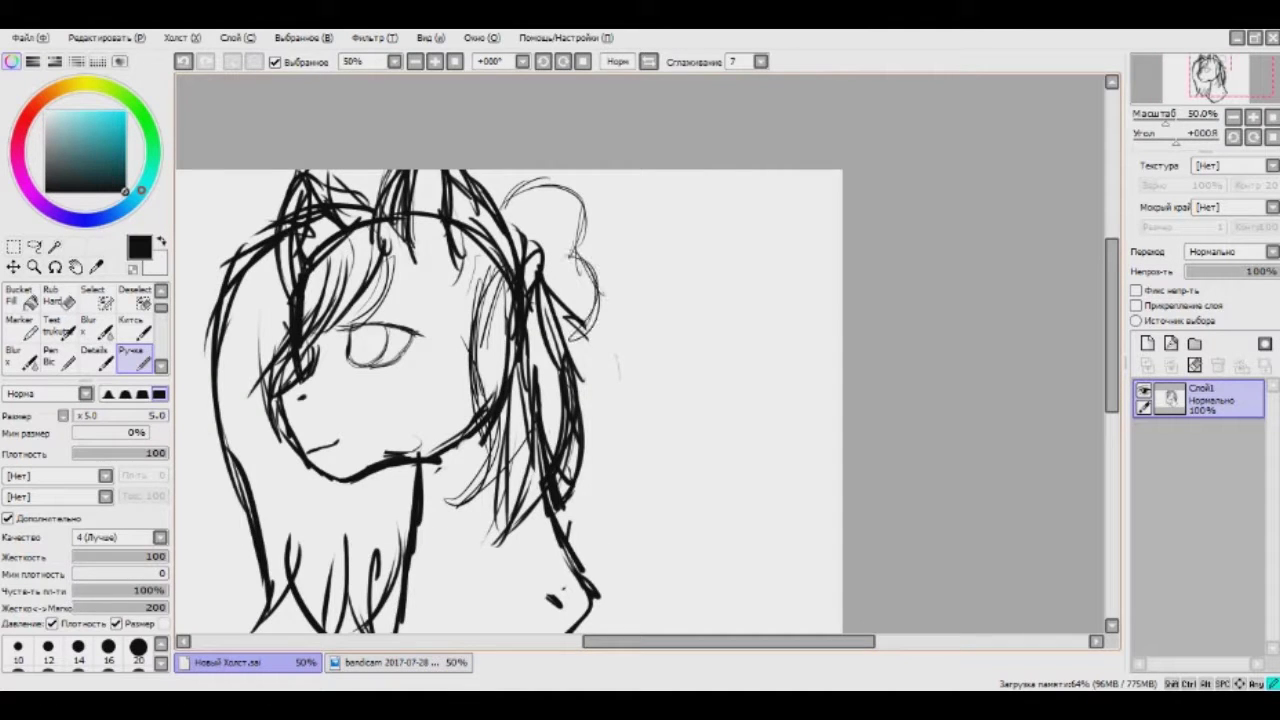
{"action": "left_click_drag", "start_coordinate": [575, 246], "coordinate": [606, 336]}
{"action": "left_click_drag", "start_coordinate": [604, 280], "coordinate": [570, 358]}
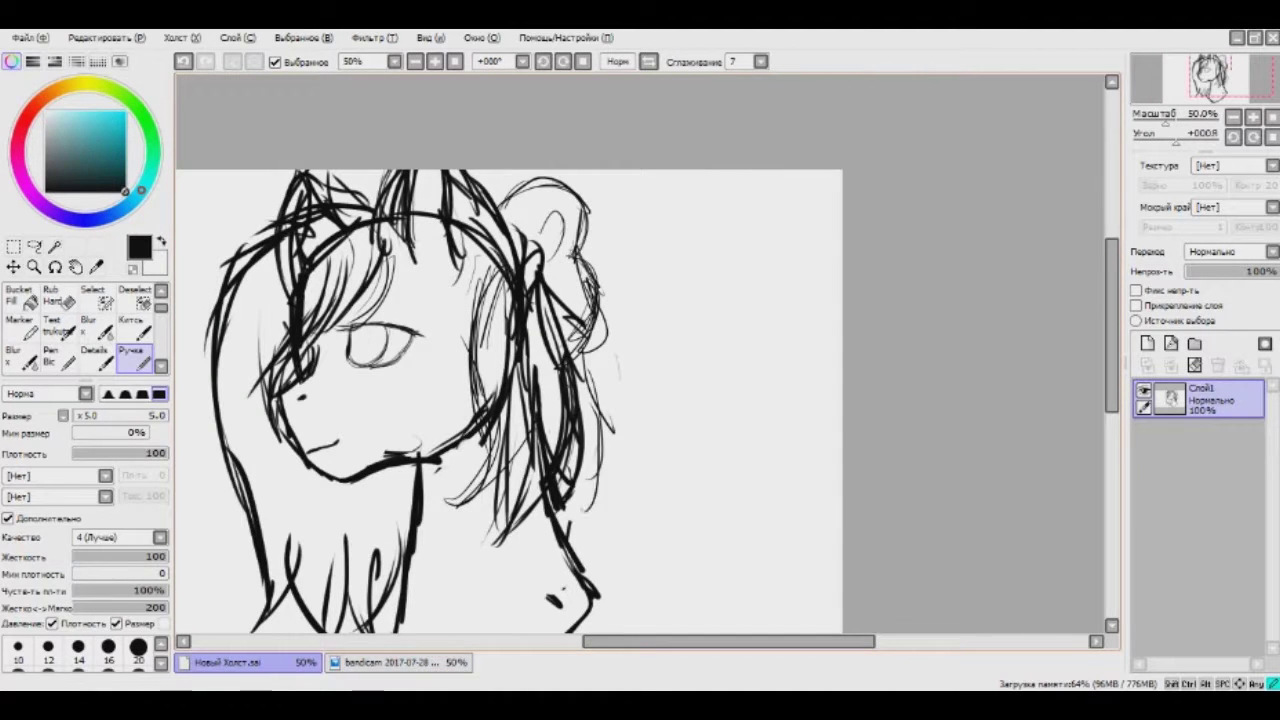
Lower the sketch layer's opacity to 19% and add a new layer above it.
{"action": "scroll", "coordinate": [510, 400], "scroll_direction": "down", "scroll_amount": 3}
{"action": "scroll", "coordinate": [510, 400], "scroll_direction": "up", "scroll_amount": 1}
{"action": "scroll", "coordinate": [510, 400], "scroll_direction": "up", "scroll_amount": 1}
{"action": "left_click_drag", "start_coordinate": [1270, 271], "coordinate": [1203, 271]}
{"action": "left_click", "coordinate": [1147, 343]}
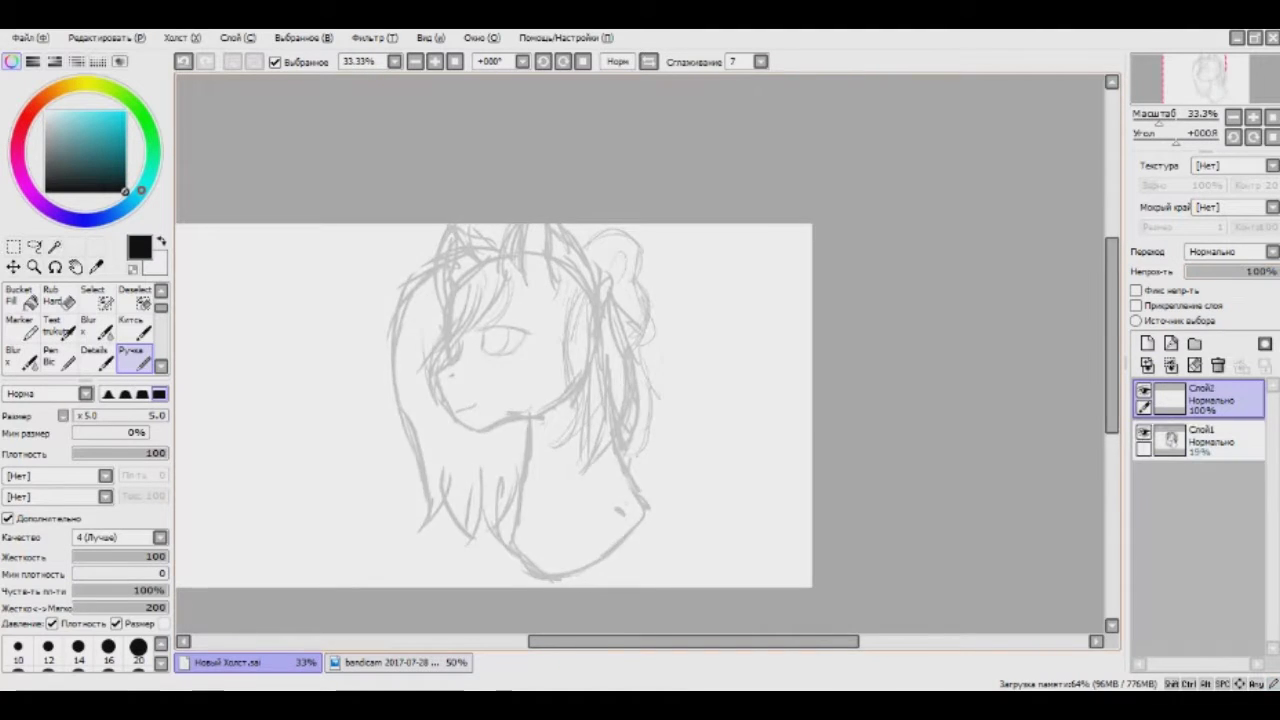
Trace the ear contour and the hair edges at the top of the head on the new layer.
{"action": "scroll", "coordinate": [558, 243], "scroll_direction": "up", "scroll_amount": 2}
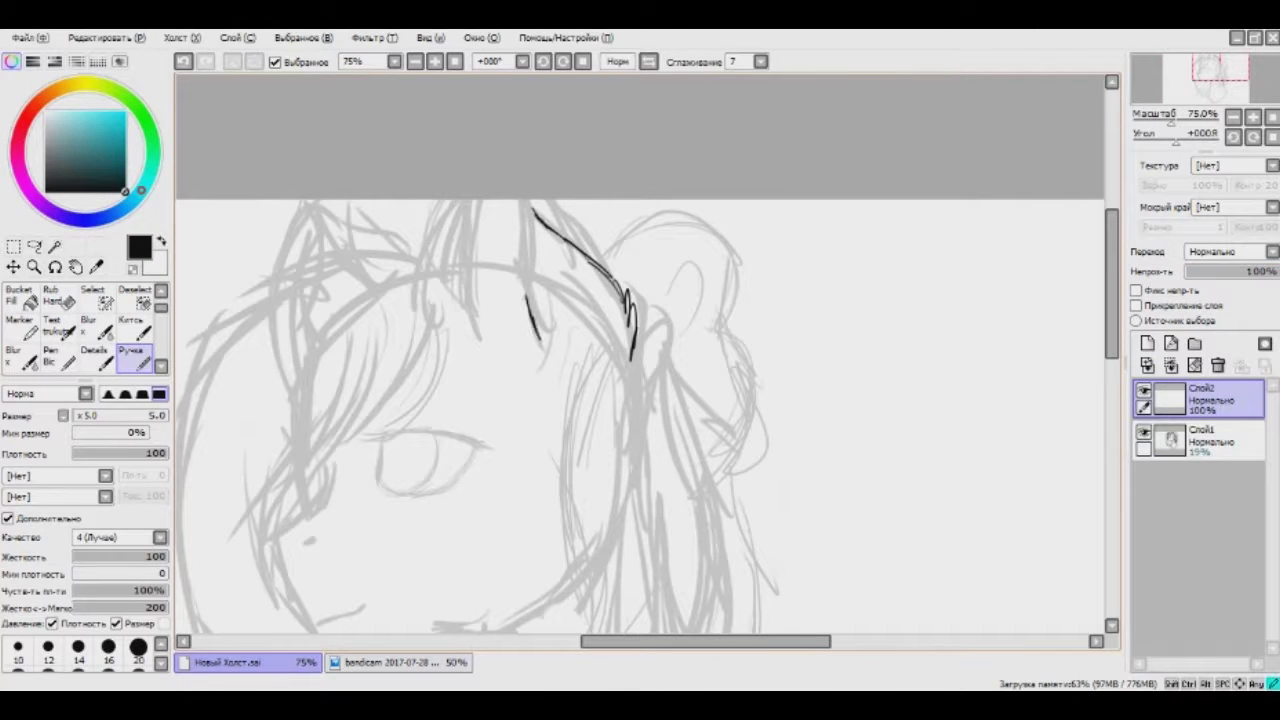
{"action": "left_click_drag", "start_coordinate": [454, 242], "coordinate": [445, 322]}
{"action": "scroll", "coordinate": [469, 228], "scroll_direction": "up", "scroll_amount": 2}
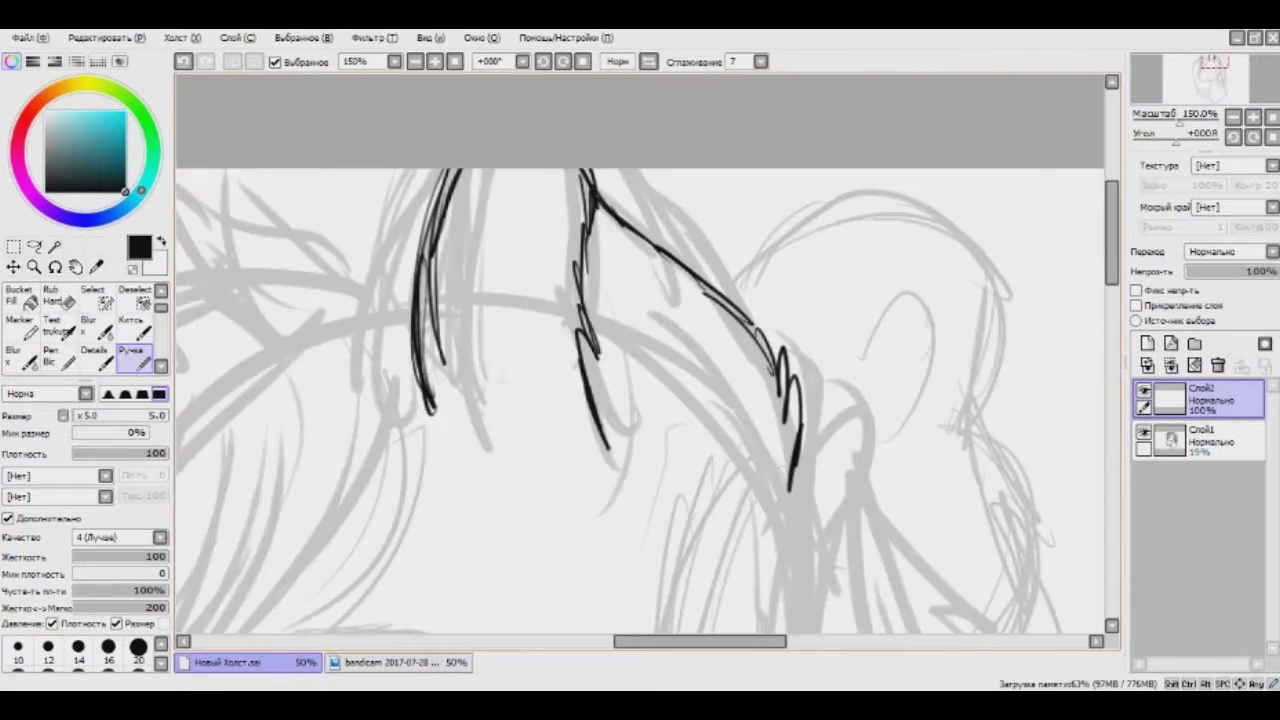
{"action": "scroll", "coordinate": [590, 160], "scroll_direction": "down", "scroll_amount": 3}
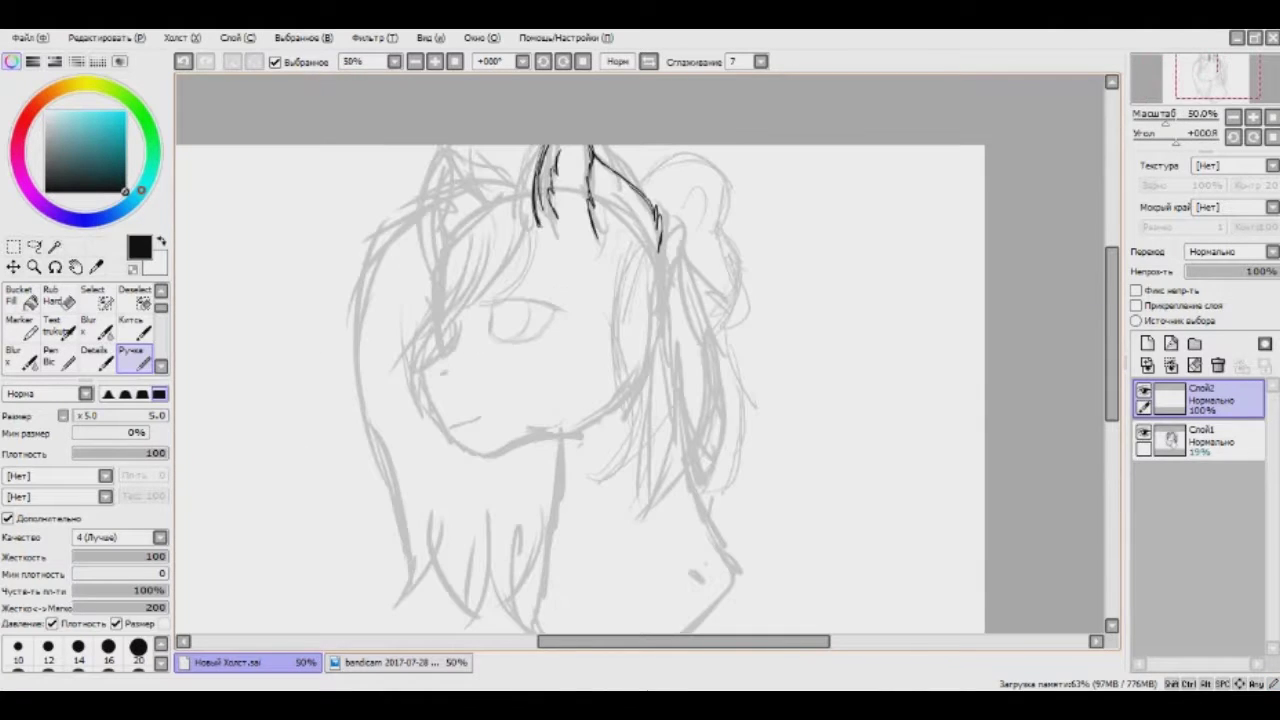
Trace the forelock sweeping across the face down to the muzzle, checking the reference image.
{"action": "left_click_drag", "start_coordinate": [404, 305], "coordinate": [412, 400]}
{"action": "key", "text": "ctrl+Tab"}
{"action": "key", "text": "ctrl+Tab"}
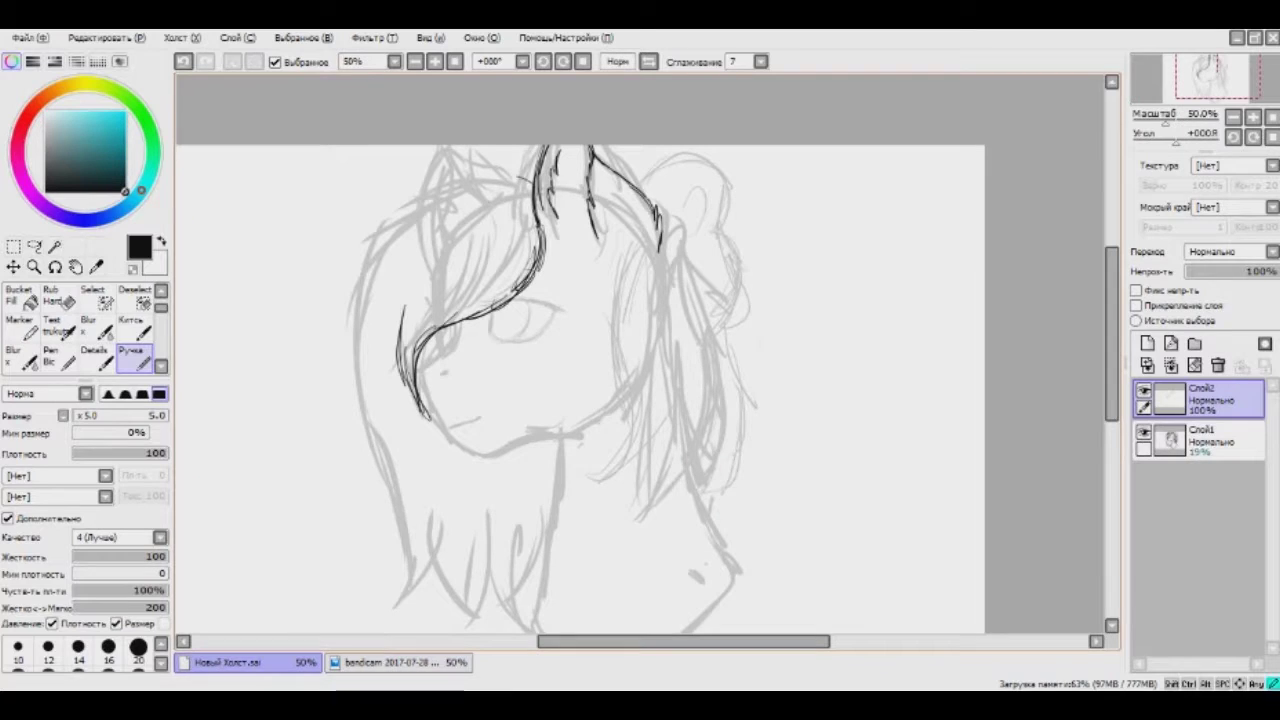
Trace the front mane's outer contour, its pointed lower tips and the tufts at the top of the head.
{"action": "mouse_move", "coordinate": [395, 225]}
{"action": "left_mouse_down"}
{"action": "mouse_move", "coordinate": [390, 490]}
{"action": "mouse_move", "coordinate": [405, 526]}
{"action": "left_mouse_up"}
{"action": "scroll", "coordinate": [405, 526], "scroll_direction": "down", "scroll_amount": 1}
{"action": "scroll", "coordinate": [405, 526], "scroll_direction": "up", "scroll_amount": 1}
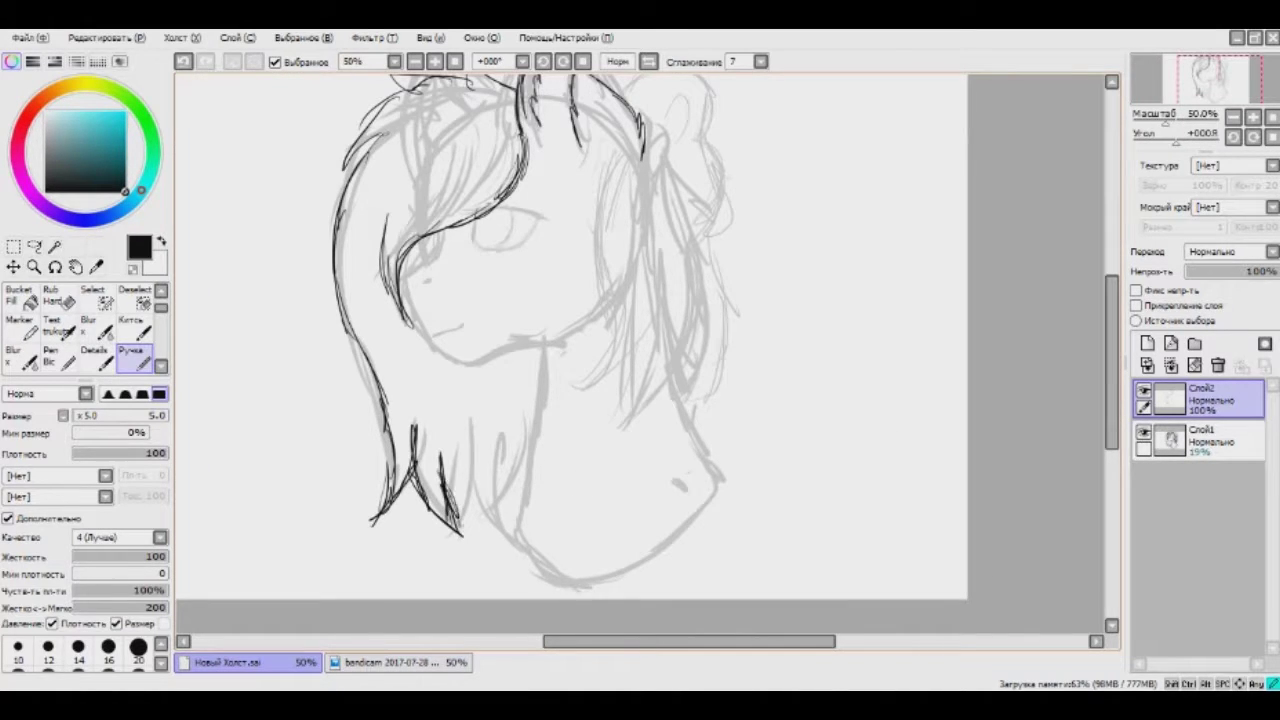
{"action": "scroll", "coordinate": [487, 267], "scroll_direction": "down", "scroll_amount": 1}
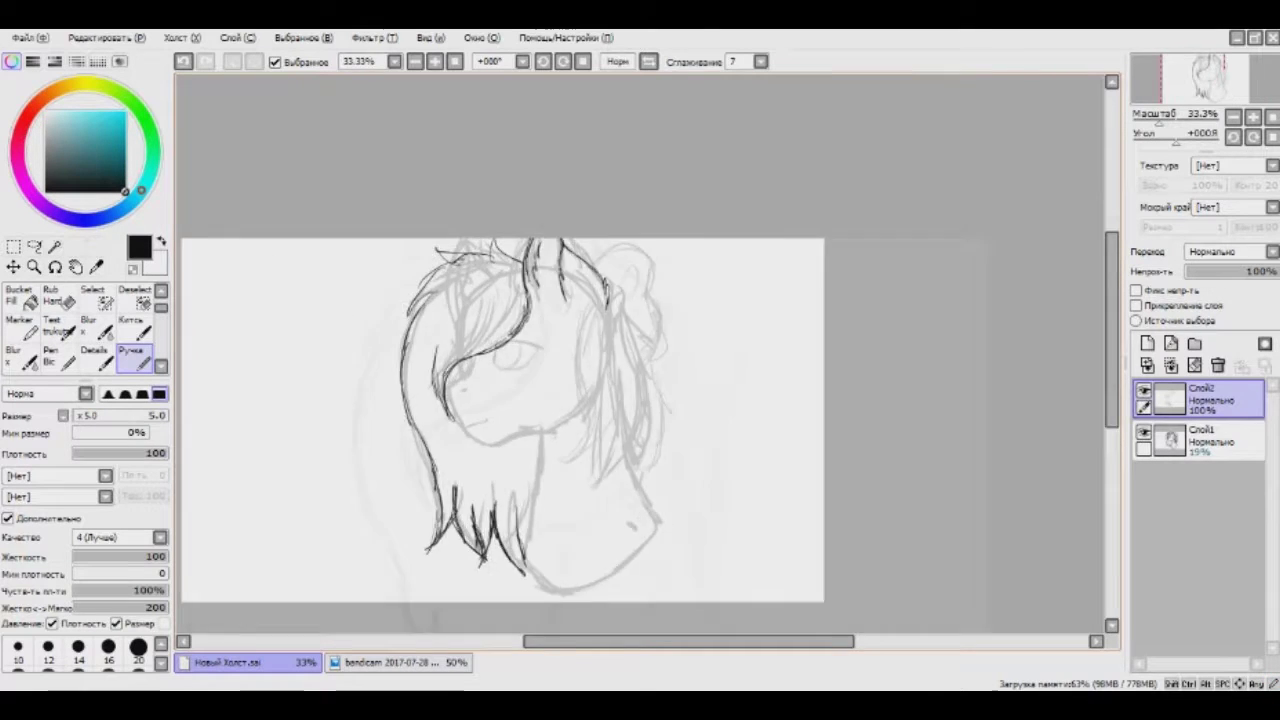
{"action": "scroll", "coordinate": [487, 267], "scroll_direction": "up", "scroll_amount": 3}
{"action": "scroll", "coordinate": [640, 430], "scroll_direction": "down", "scroll_amount": 3}
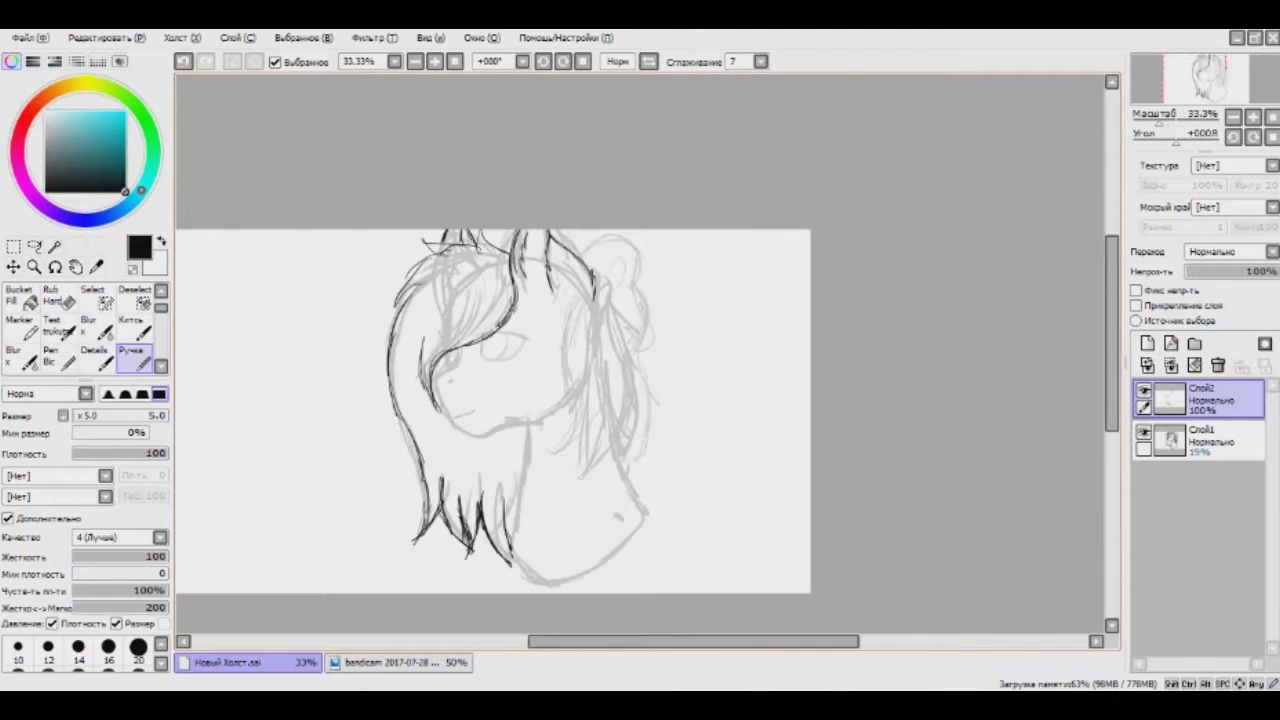
Trace the mane strands behind the cheek and the face contour from the brow around the muzzle to the jaw.
{"action": "scroll", "coordinate": [640, 430], "scroll_direction": "up", "scroll_amount": 1}
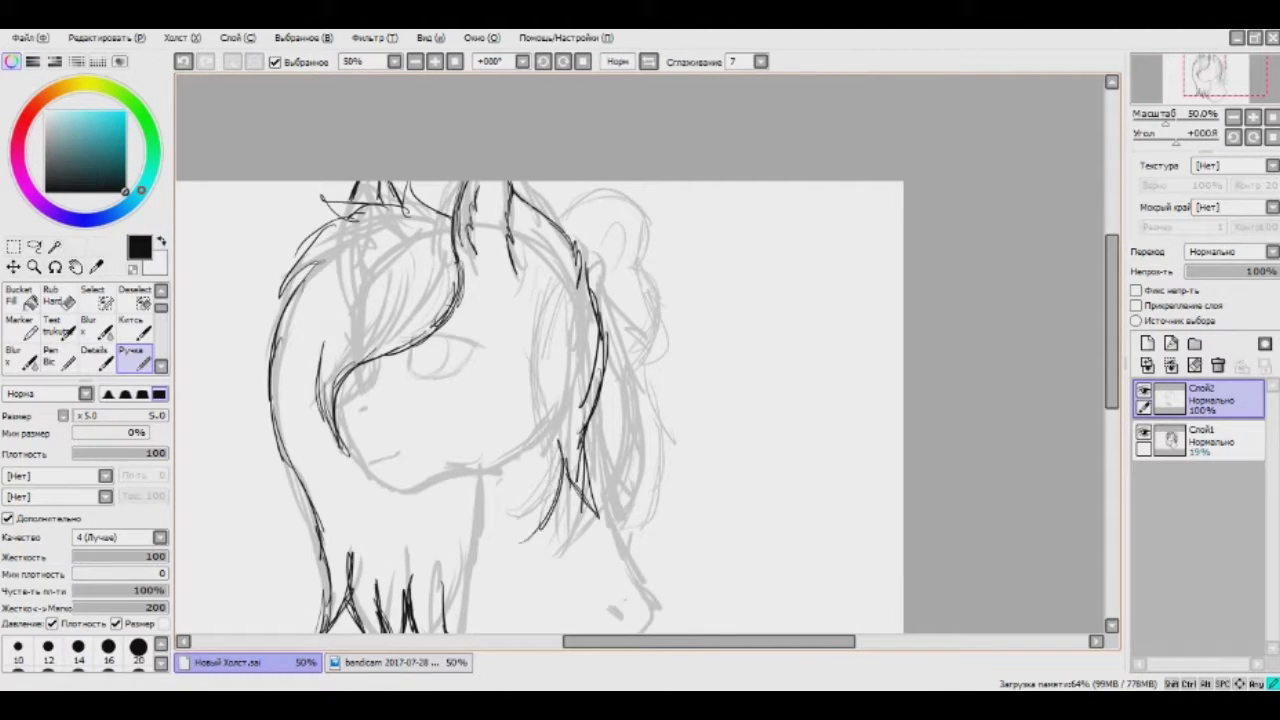
{"action": "scroll", "coordinate": [540, 360], "scroll_direction": "down", "scroll_amount": 1}
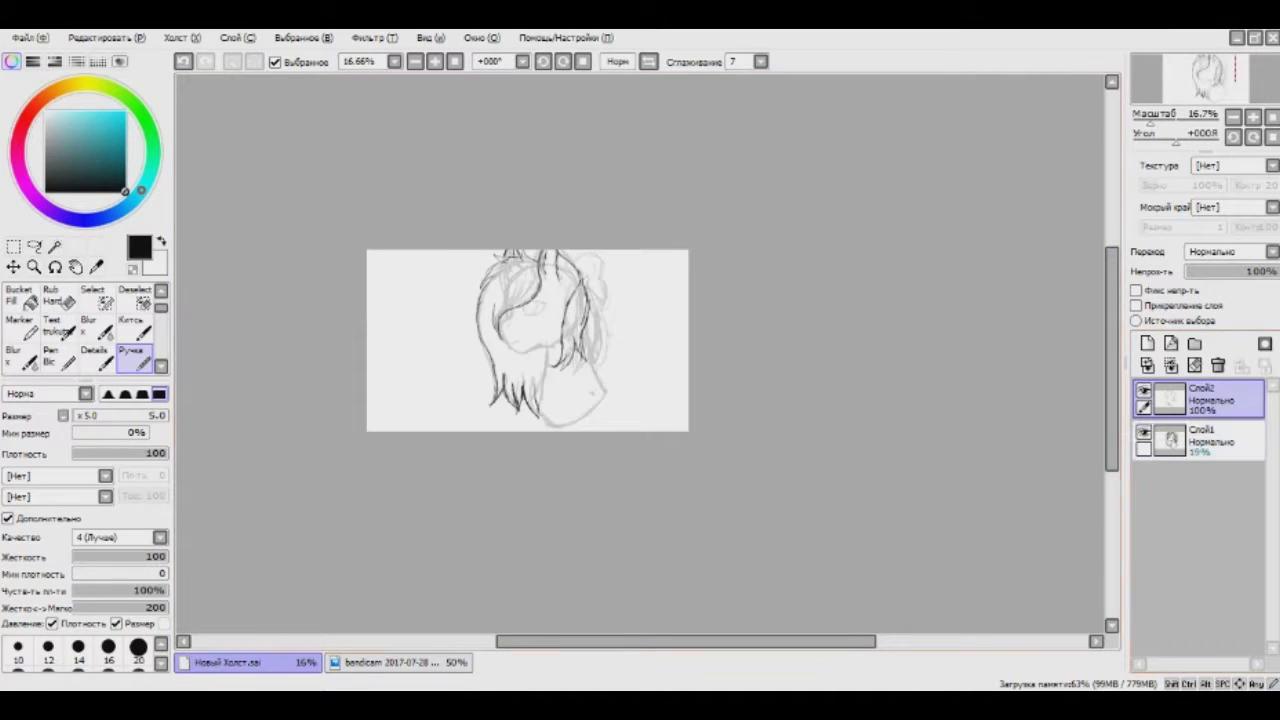
{"action": "scroll", "coordinate": [540, 360], "scroll_direction": "up", "scroll_amount": 3}
{"action": "left_click_drag", "start_coordinate": [474, 430], "coordinate": [520, 502]}
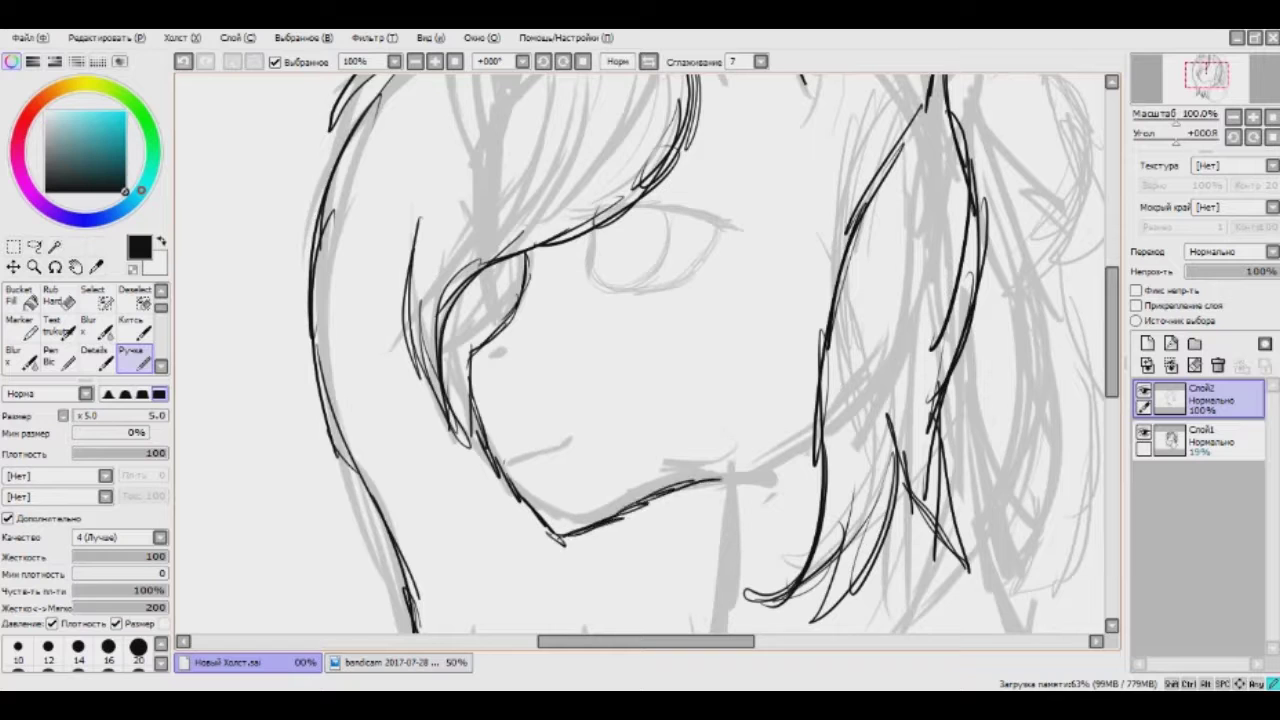
Hide the rough sketch layer and draw the nostril and mouth line on the line-art layer.
{"action": "scroll", "coordinate": [640, 360], "scroll_direction": "up", "scroll_amount": 2}
{"action": "left_click", "coordinate": [1143, 432]}
{"action": "scroll", "coordinate": [588, 371], "scroll_direction": "up", "scroll_amount": 1}
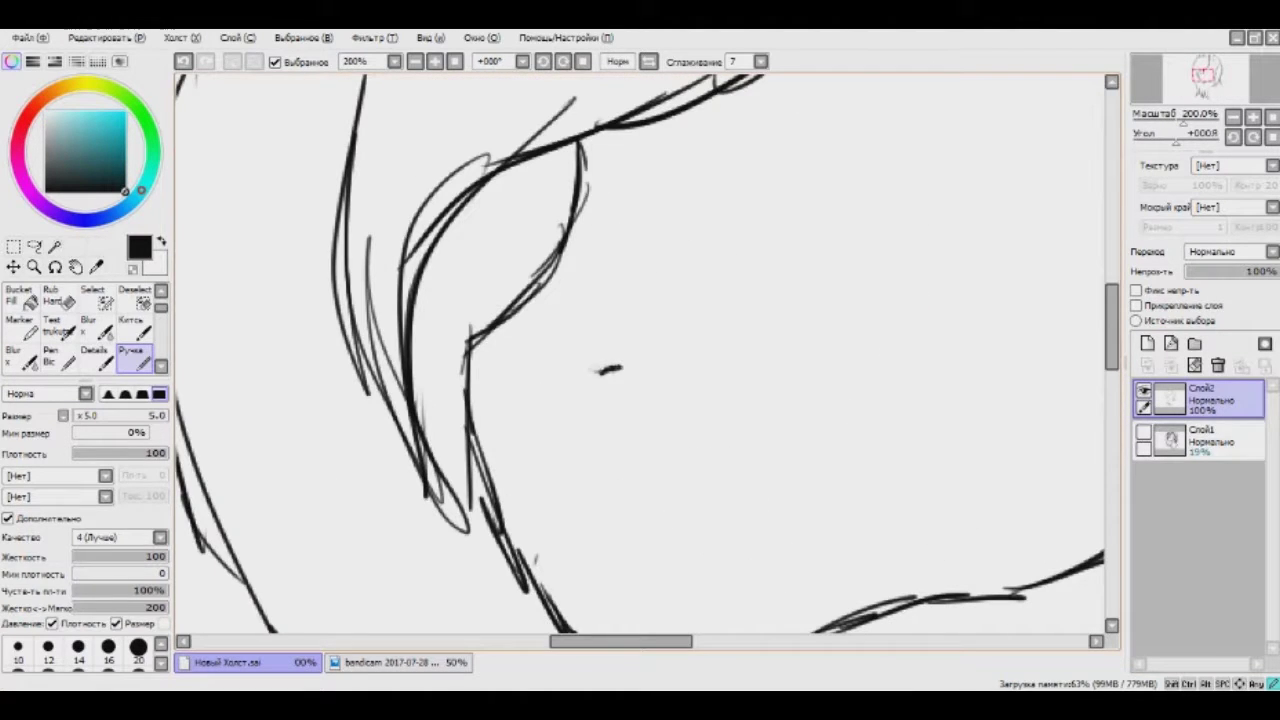
{"action": "scroll", "coordinate": [640, 360], "scroll_direction": "down", "scroll_amount": 2}
{"action": "scroll", "coordinate": [640, 360], "scroll_direction": "up", "scroll_amount": 1}
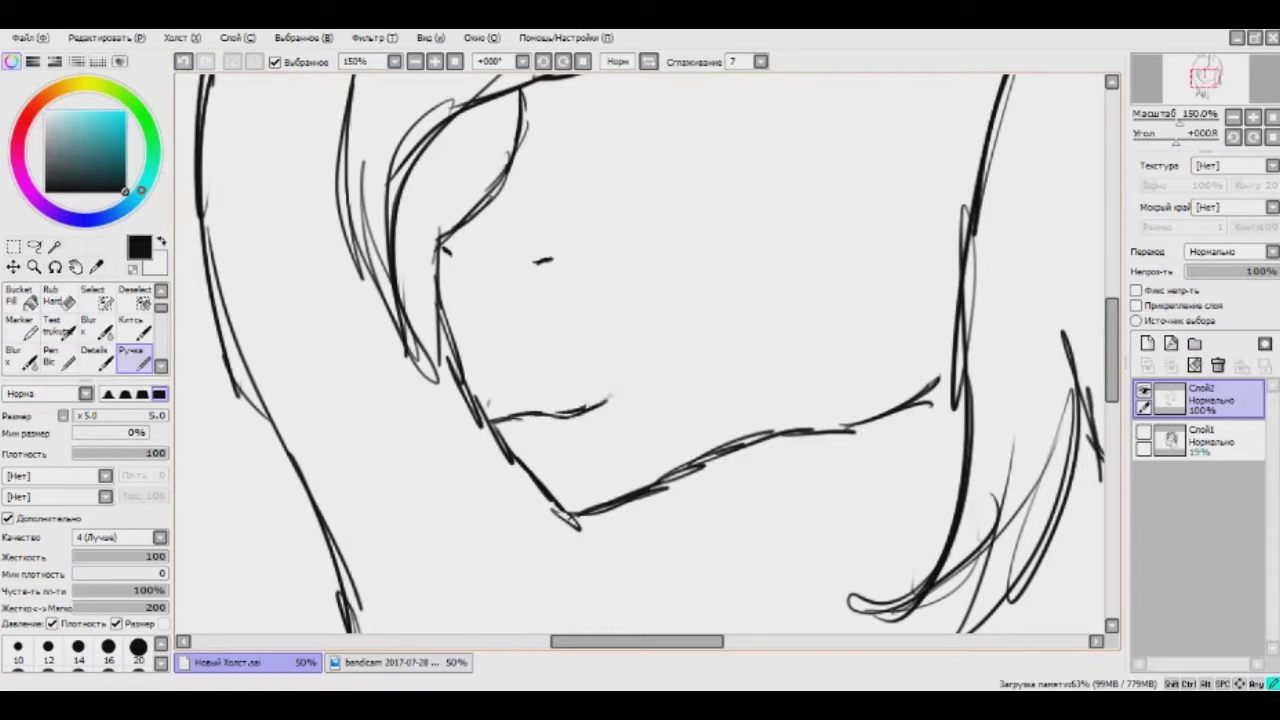
{"action": "scroll", "coordinate": [640, 360], "scroll_direction": "down", "scroll_amount": 2}
{"action": "scroll", "coordinate": [640, 360], "scroll_direction": "up", "scroll_amount": 3}
{"action": "scroll", "coordinate": [640, 360], "scroll_direction": "down", "scroll_amount": 2}
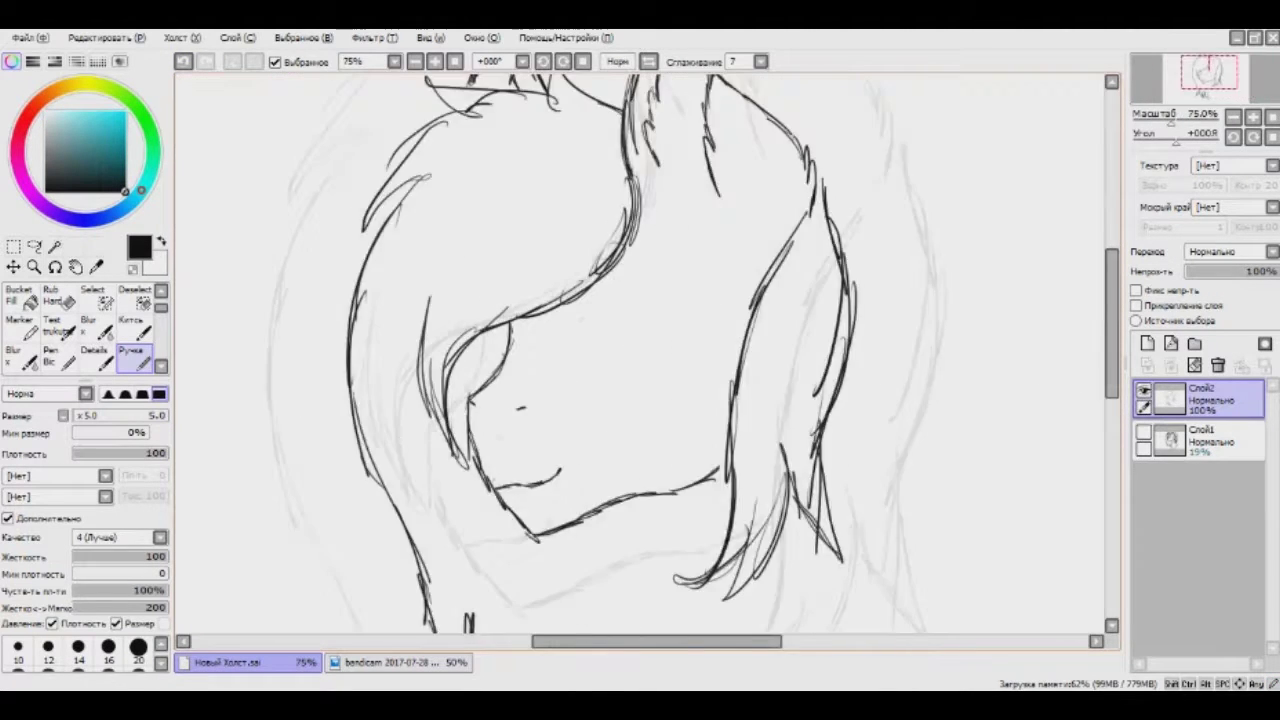
Add a layer at 54% opacity beneath the line art and sketch the eye's upper lid and corners.
{"action": "scroll", "coordinate": [640, 360], "scroll_direction": "up", "scroll_amount": 1}
{"action": "key", "text": "ctrl+shift+n"}
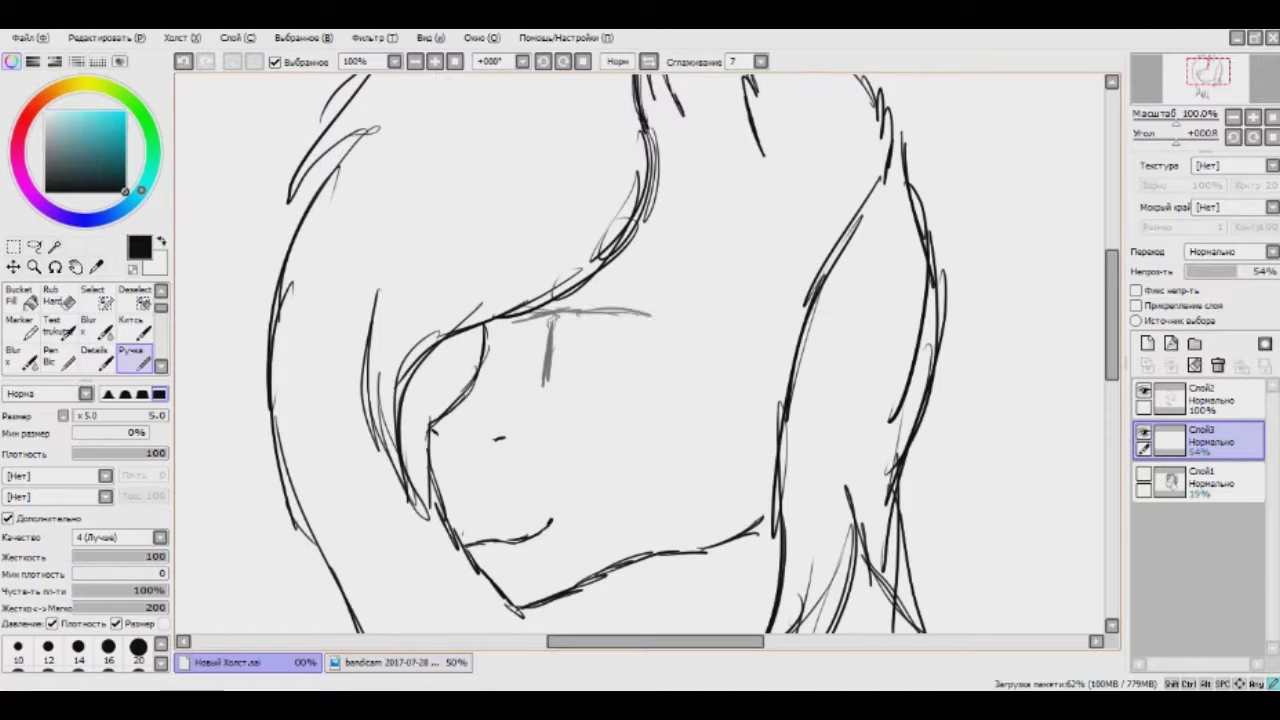
{"action": "scroll", "coordinate": [640, 360], "scroll_direction": "down", "scroll_amount": 1}
{"action": "mouse_move", "coordinate": [578, 385]}
{"action": "left_mouse_down"}
{"action": "mouse_move", "coordinate": [658, 337]}
{"action": "mouse_move", "coordinate": [702, 360]}
{"action": "left_mouse_up"}
{"action": "scroll", "coordinate": [640, 360], "scroll_direction": "up", "scroll_amount": 1}
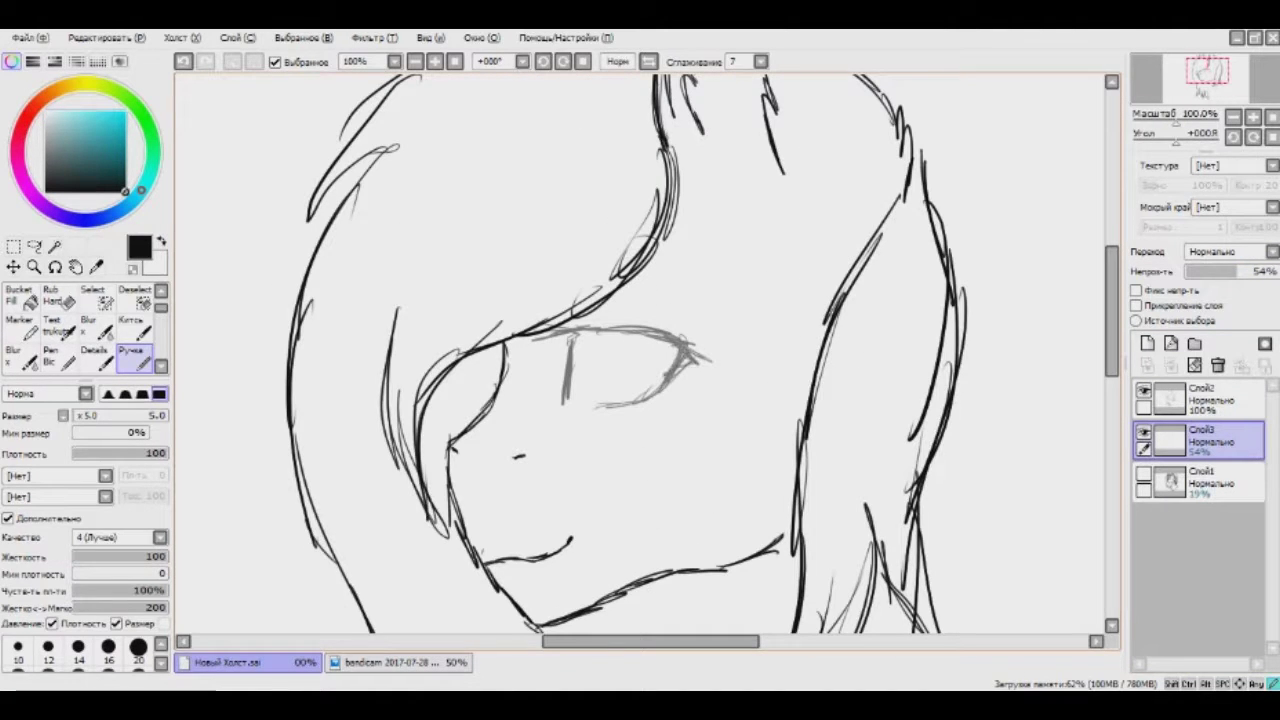
Sketch the eye's lower lid and a rounded iris with a pupil inside.
{"action": "left_click_drag", "start_coordinate": [564, 405], "coordinate": [654, 395]}
{"action": "scroll", "coordinate": [640, 360], "scroll_direction": "down", "scroll_amount": 1}
{"action": "scroll", "coordinate": [640, 360], "scroll_direction": "up", "scroll_amount": 1}
{"action": "left_click_drag", "start_coordinate": [652, 333], "coordinate": [632, 403]}
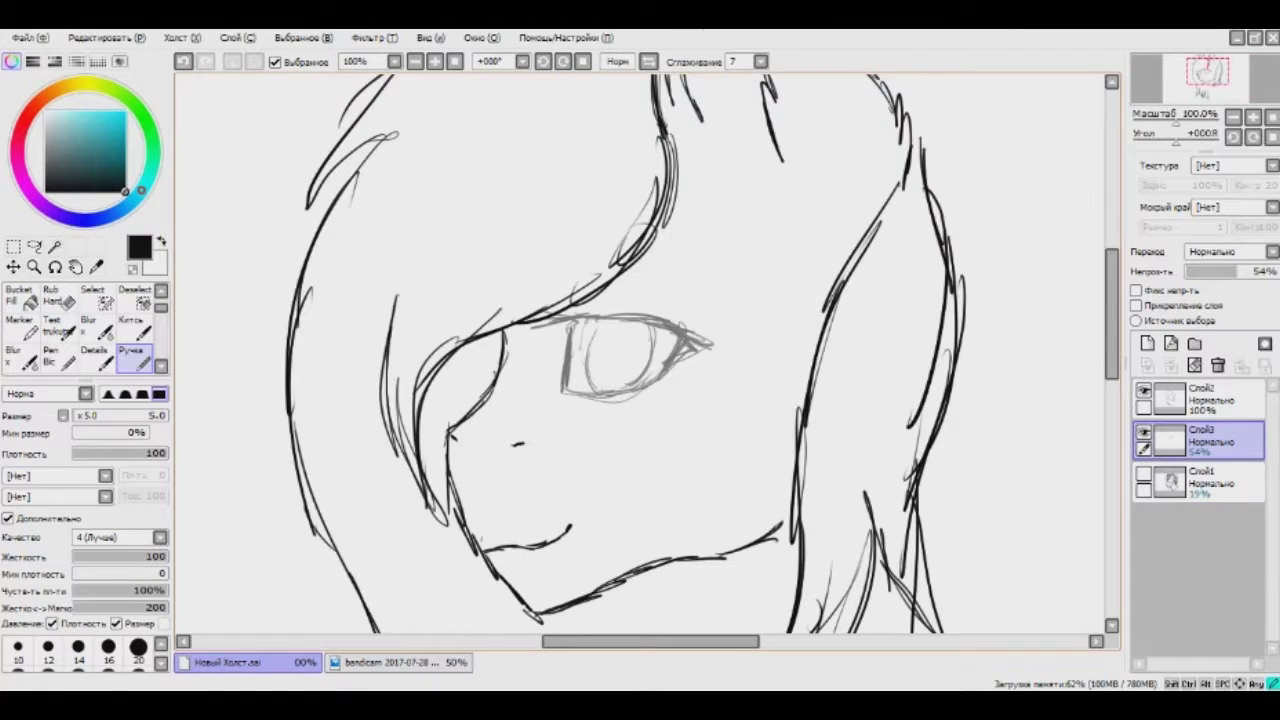
{"action": "scroll", "coordinate": [640, 360], "scroll_direction": "down", "scroll_amount": 1}
{"action": "scroll", "coordinate": [640, 360], "scroll_direction": "up", "scroll_amount": 1}
{"action": "scroll", "coordinate": [640, 360], "scroll_direction": "down", "scroll_amount": 1}
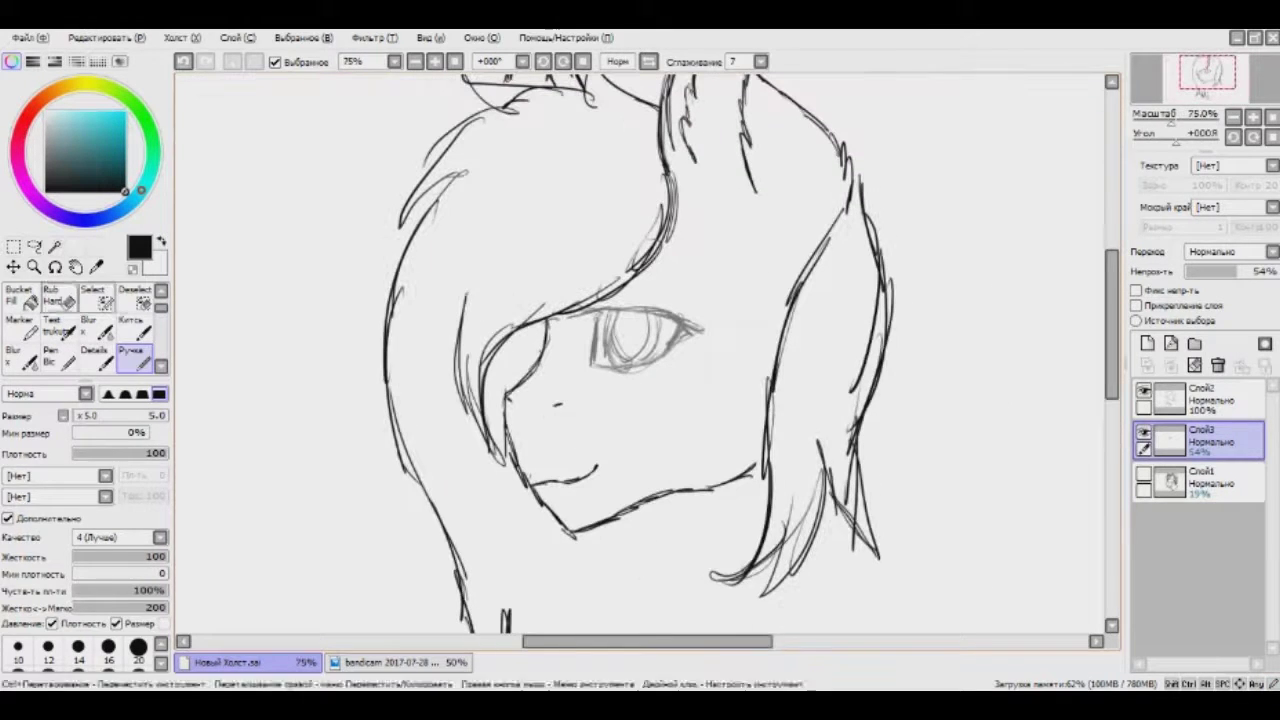
Move the eye sketch slightly away from the nose, toward the back of the head.
{"action": "key", "text": "ctrl+t"}
{"action": "left_click_drag", "start_coordinate": [621, 337], "coordinate": [632, 340]}
{"action": "key", "text": "Return"}
Sketch the partly hidden far eye beside the bridge of the nose.
{"action": "key", "text": "n"}
{"action": "scroll", "coordinate": [640, 360], "scroll_direction": "up", "scroll_amount": 2}
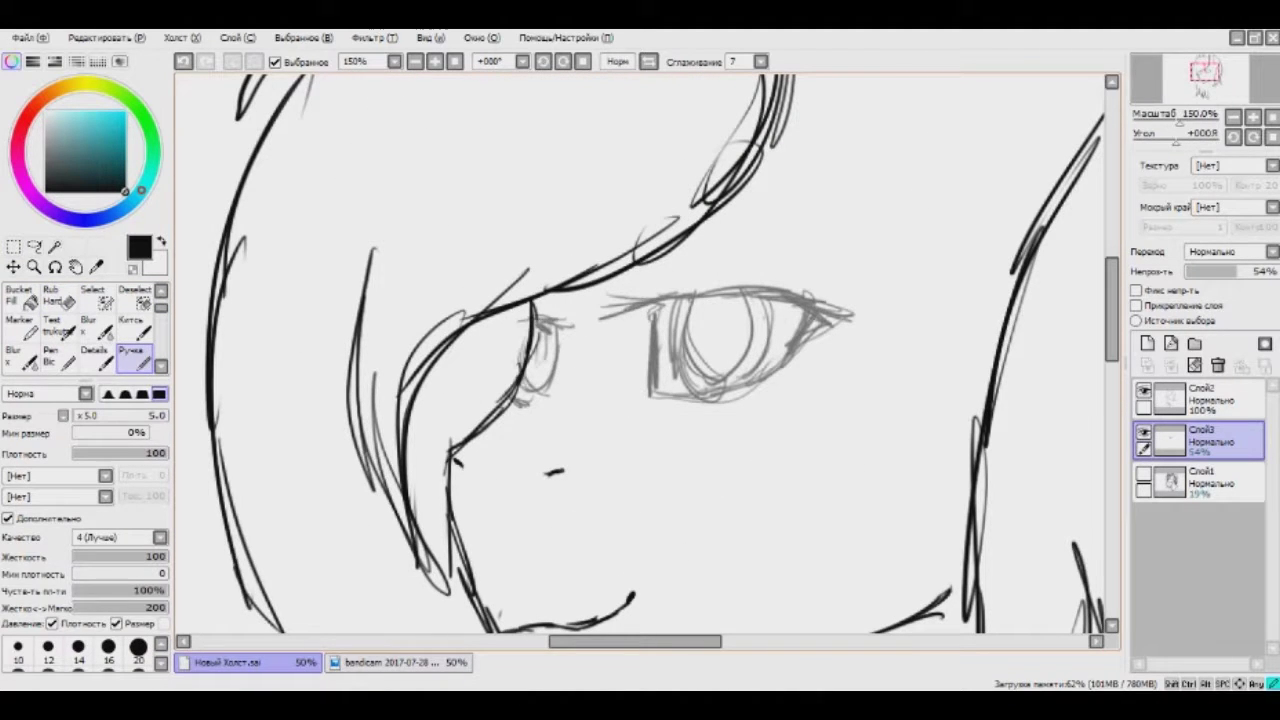
{"action": "scroll", "coordinate": [640, 360], "scroll_direction": "down", "scroll_amount": 2}
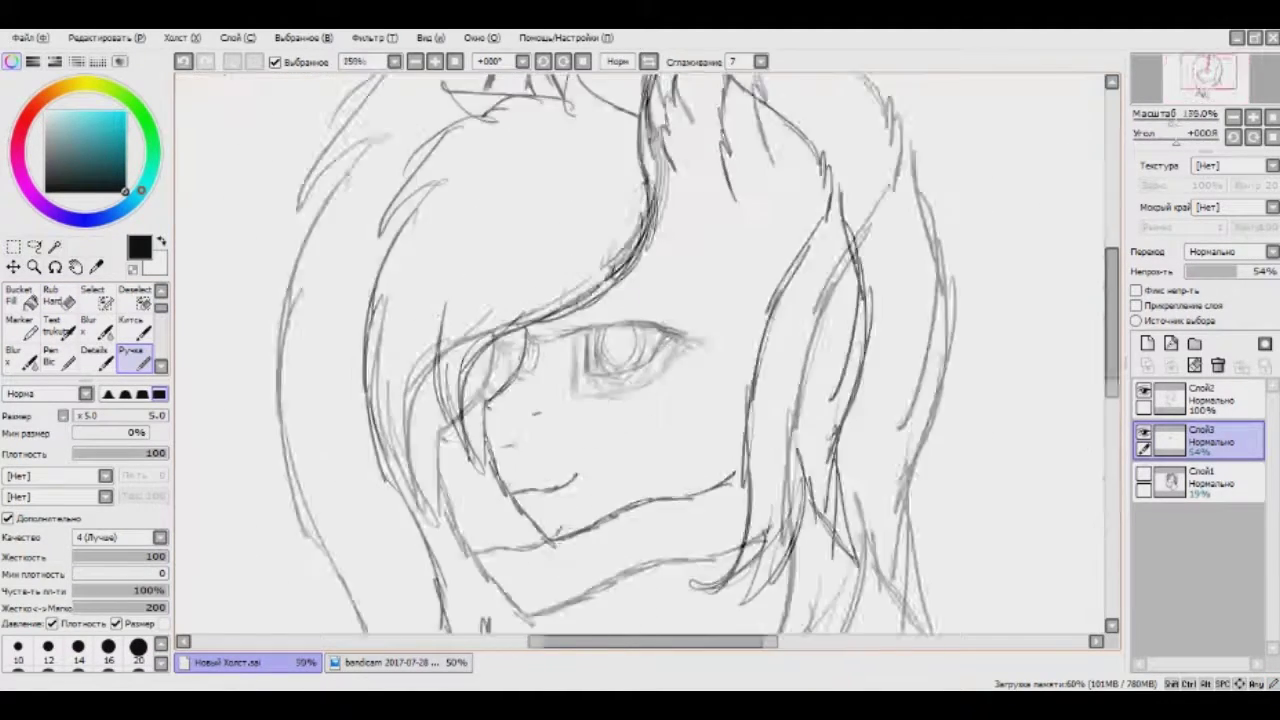
{"action": "scroll", "coordinate": [600, 380], "scroll_direction": "up", "scroll_amount": 2}
{"action": "scroll", "coordinate": [640, 360], "scroll_direction": "down", "scroll_amount": 2}
{"action": "scroll", "coordinate": [640, 360], "scroll_direction": "up", "scroll_amount": 3}
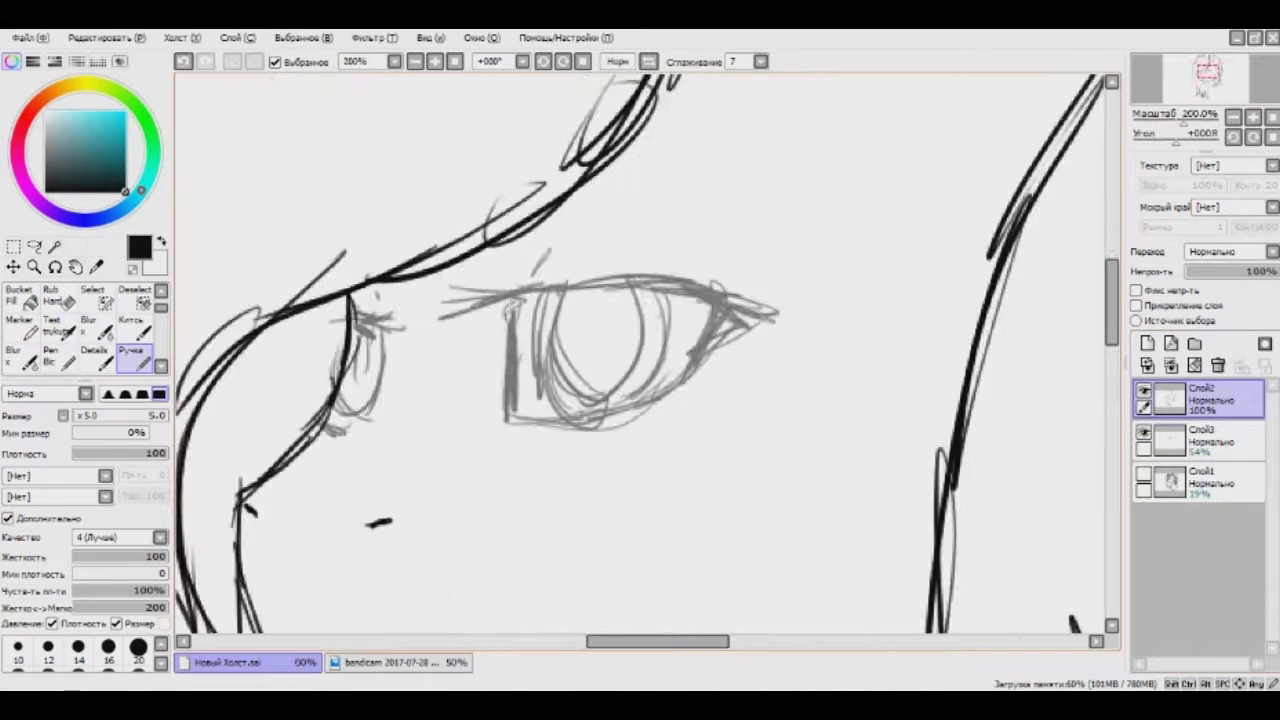
Fade the eye sketch layer to 19% and trace the near eye's lids and corners on the line art layer.
{"action": "left_click", "coordinate": [1205, 398]}
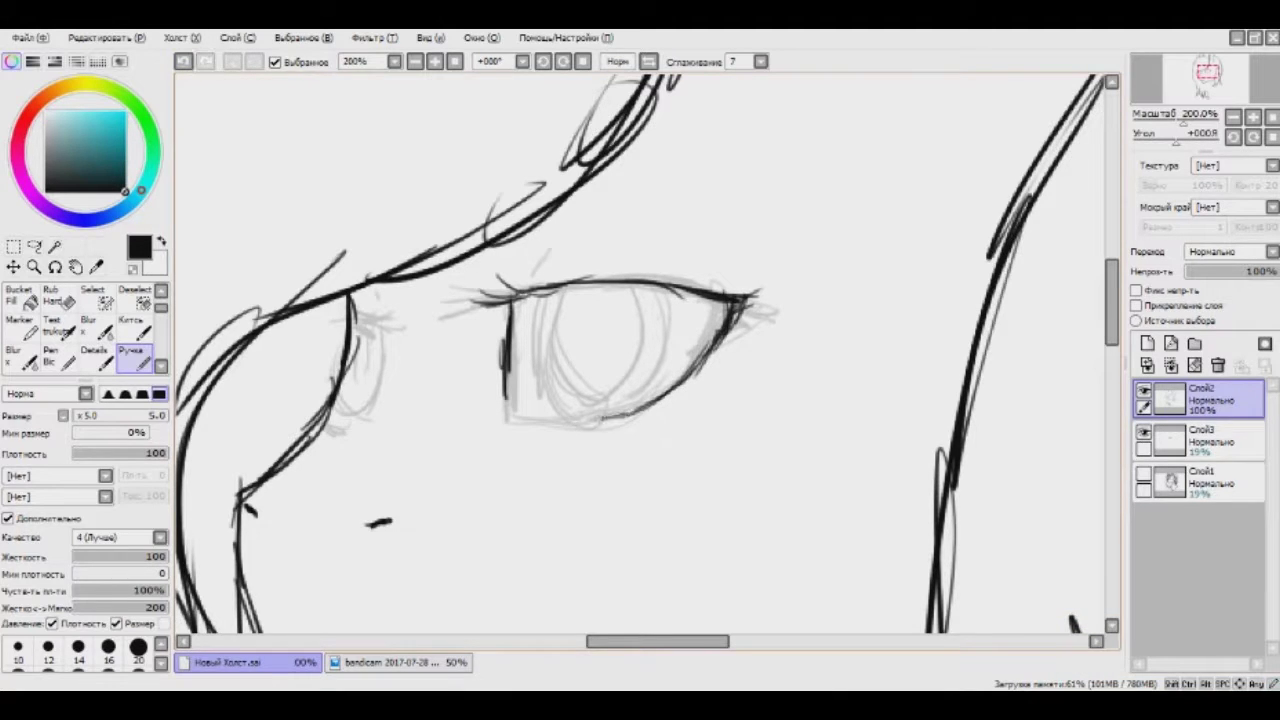
{"action": "left_click_drag", "start_coordinate": [640, 360], "coordinate": [730, 345]}
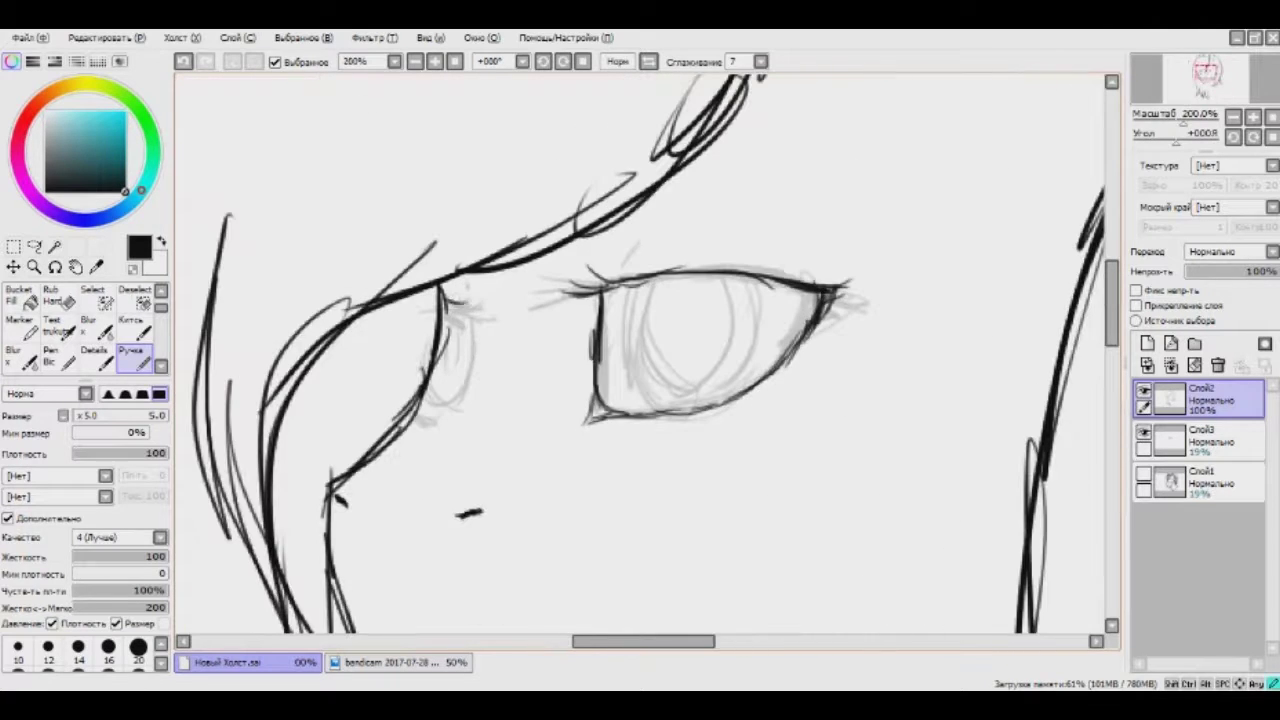
{"action": "scroll", "coordinate": [458, 410], "scroll_direction": "down", "scroll_amount": 3}
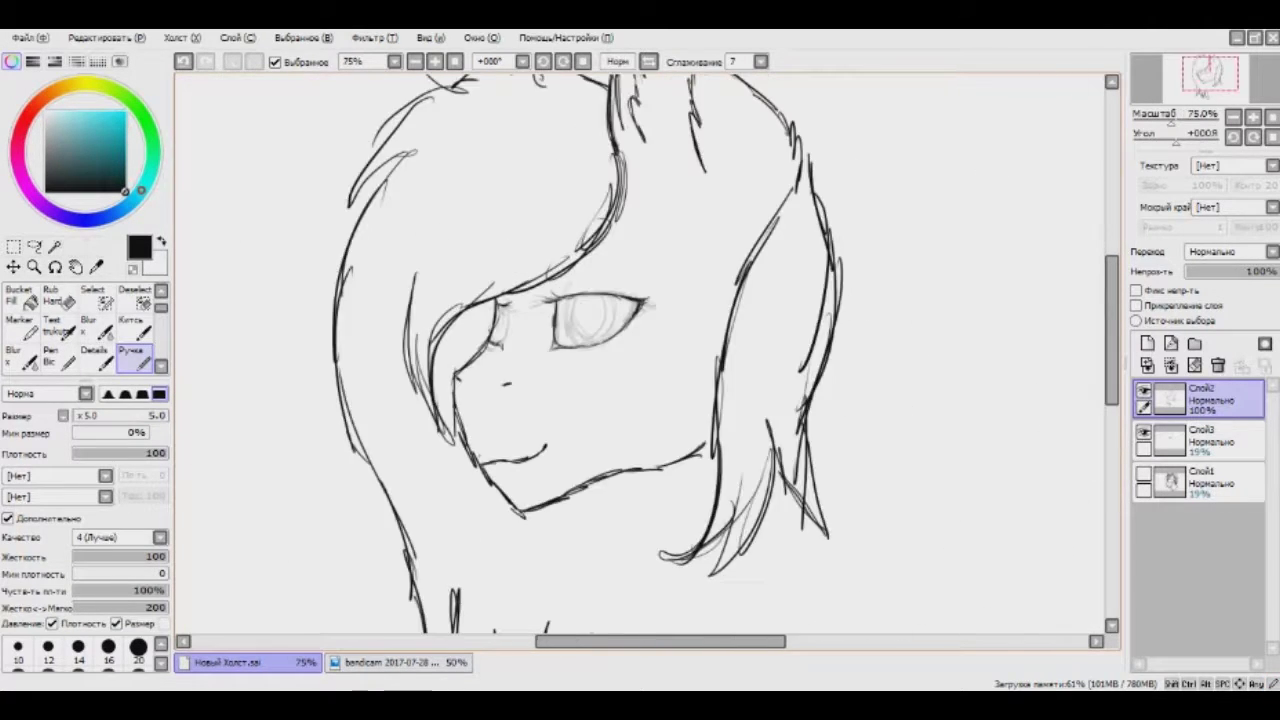
Trace the near eye's iris and the partly hidden far eye on the line art layer.
{"action": "scroll", "coordinate": [585, 258], "scroll_direction": "up", "scroll_amount": 4}
{"action": "left_click_drag", "start_coordinate": [700, 400], "coordinate": [525, 370]}
{"action": "mouse_move", "coordinate": [555, 276]}
{"action": "left_mouse_down"}
{"action": "mouse_move", "coordinate": [558, 390]}
{"action": "mouse_move", "coordinate": [440, 418]}
{"action": "left_mouse_up"}
{"action": "scroll", "coordinate": [640, 360], "scroll_direction": "down", "scroll_amount": 3}
{"action": "scroll", "coordinate": [640, 360], "scroll_direction": "up", "scroll_amount": 4}
{"action": "scroll", "coordinate": [640, 360], "scroll_direction": "down", "scroll_amount": 1}
{"action": "scroll", "coordinate": [640, 360], "scroll_direction": "up", "scroll_amount": 1}
{"action": "scroll", "coordinate": [640, 360], "scroll_direction": "down", "scroll_amount": 7}
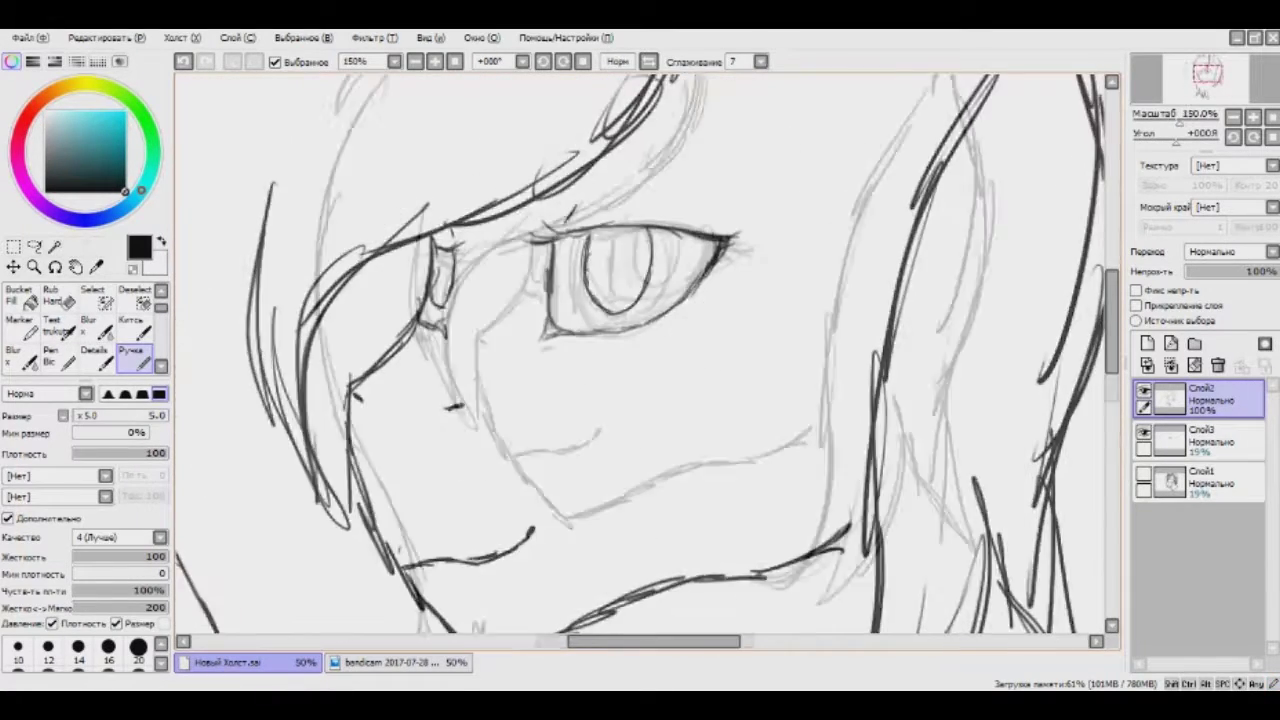
Trace the neck, chest and the hair behind the neck over the rough sketch, and hide that sketch layer.
{"action": "scroll", "coordinate": [640, 360], "scroll_direction": "up", "scroll_amount": 3}
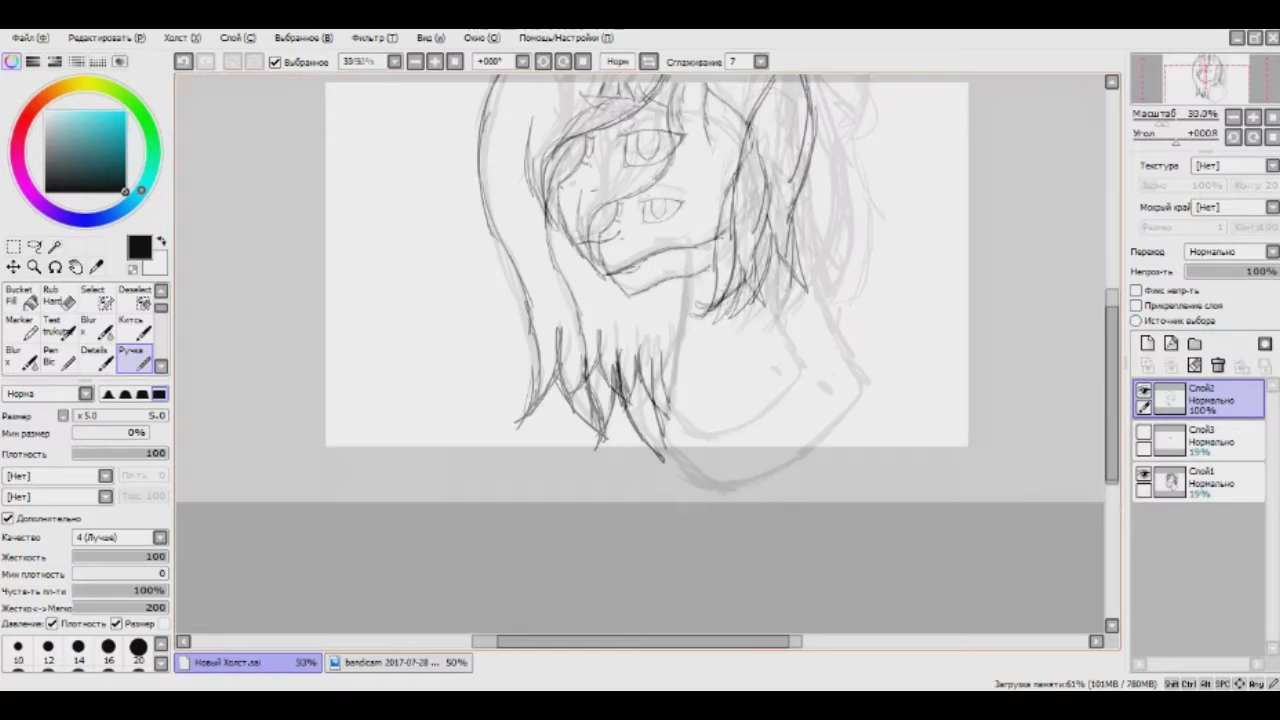
{"action": "scroll", "coordinate": [640, 360], "scroll_direction": "down", "scroll_amount": 2}
{"action": "scroll", "coordinate": [640, 360], "scroll_direction": "up", "scroll_amount": 2}
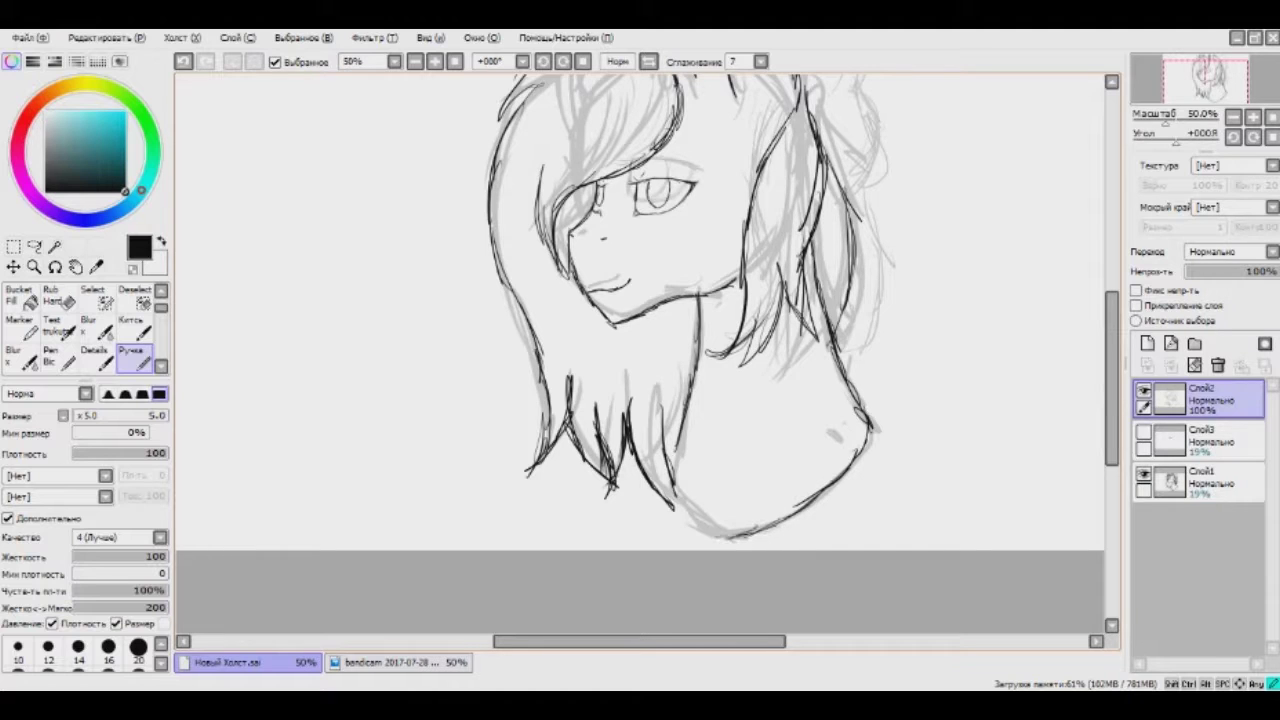
{"action": "left_click", "coordinate": [1143, 475]}
{"action": "scroll", "coordinate": [640, 360], "scroll_direction": "down", "scroll_amount": 2}
{"action": "scroll", "coordinate": [640, 360], "scroll_direction": "up", "scroll_amount": 2}
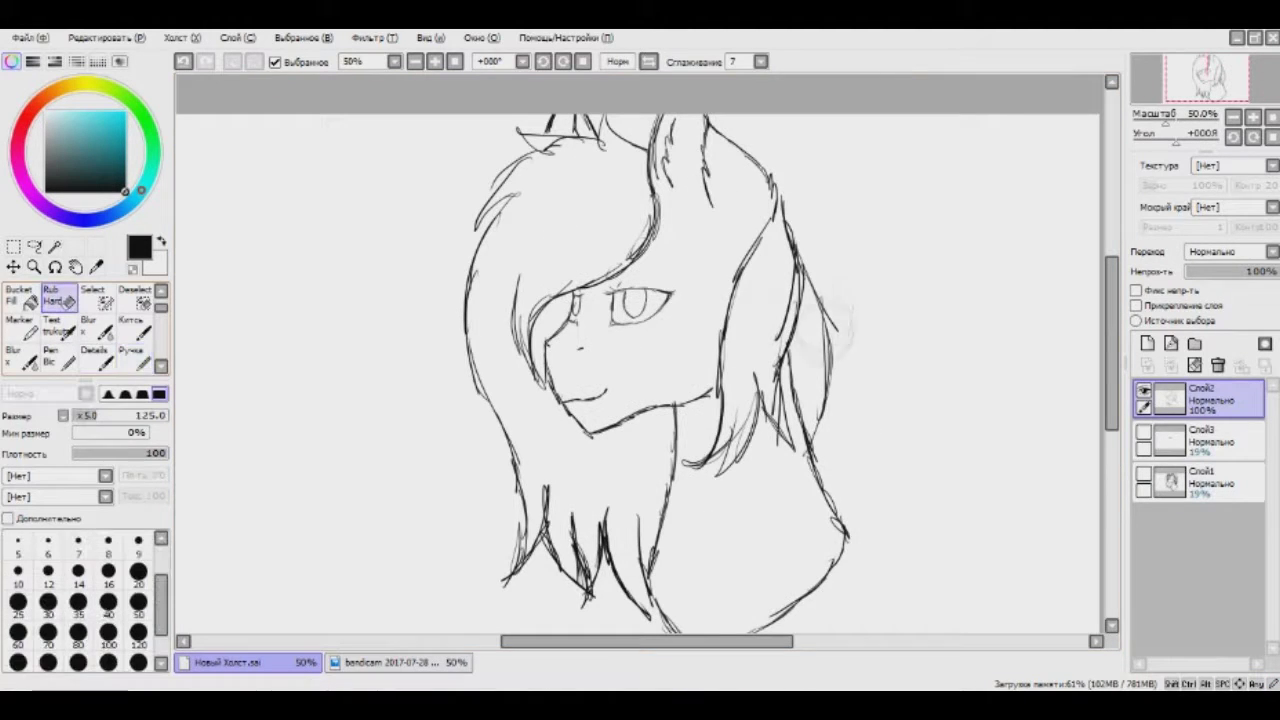
{"action": "scroll", "coordinate": [640, 360], "scroll_direction": "down", "scroll_amount": 2}
{"action": "scroll", "coordinate": [640, 360], "scroll_direction": "up", "scroll_amount": 2}
{"action": "scroll", "coordinate": [640, 360], "scroll_direction": "down", "scroll_amount": 2}
{"action": "scroll", "coordinate": [640, 360], "scroll_direction": "up", "scroll_amount": 1}
{"action": "scroll", "coordinate": [757, 215], "scroll_direction": "up", "scroll_amount": 1}
{"action": "mouse_move", "coordinate": [757, 215]}
{"action": "left_mouse_down"}
{"action": "mouse_move", "coordinate": [786, 204]}
{"action": "mouse_move", "coordinate": [843, 252]}
{"action": "mouse_move", "coordinate": [840, 412]}
{"action": "left_mouse_up"}
{"action": "scroll", "coordinate": [640, 360], "scroll_direction": "down", "scroll_amount": 1}
{"action": "key", "text": "ctrl+z"}
{"action": "key", "text": "ctrl+z"}
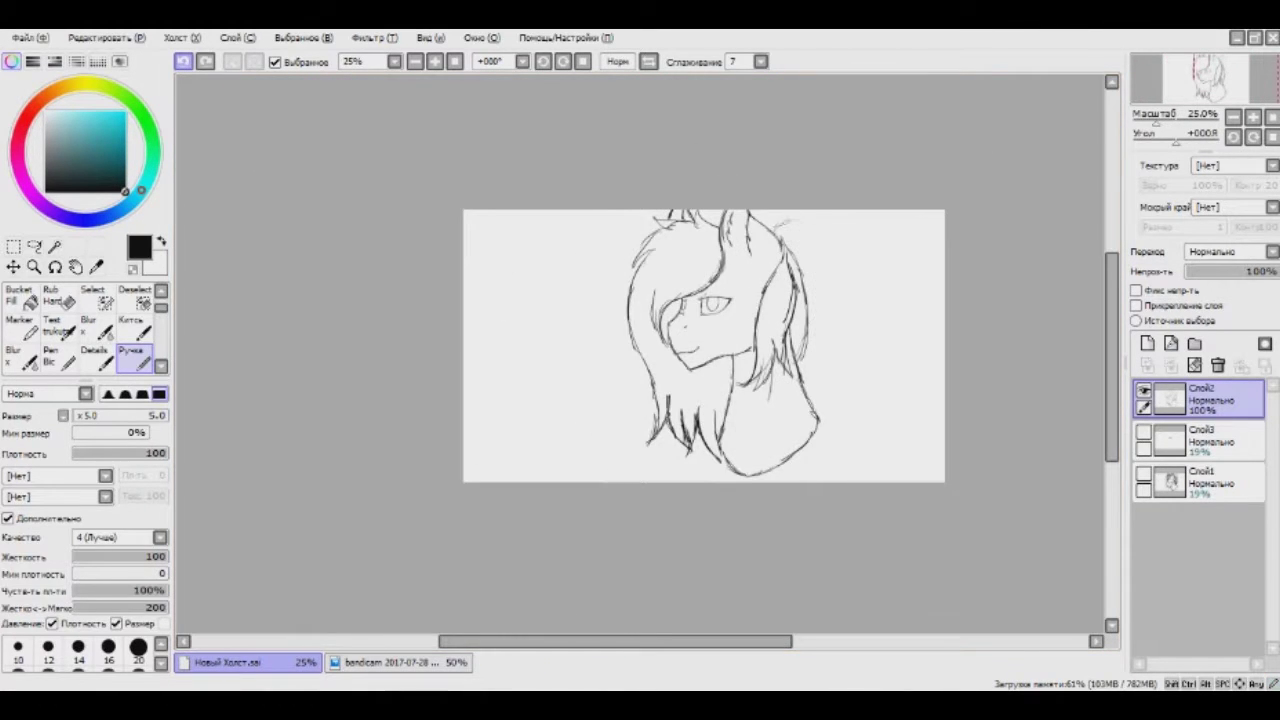
Draw a rounded bow with a loop, a lower lobe and a hanging ribbon tail behind the head.
{"action": "scroll", "coordinate": [640, 360], "scroll_direction": "up", "scroll_amount": 1}
{"action": "left_click_drag", "start_coordinate": [738, 232], "coordinate": [842, 272]}
{"action": "mouse_move", "coordinate": [786, 210]}
{"action": "left_mouse_down"}
{"action": "mouse_move", "coordinate": [846, 305]}
{"action": "mouse_move", "coordinate": [805, 392]}
{"action": "left_mouse_up"}
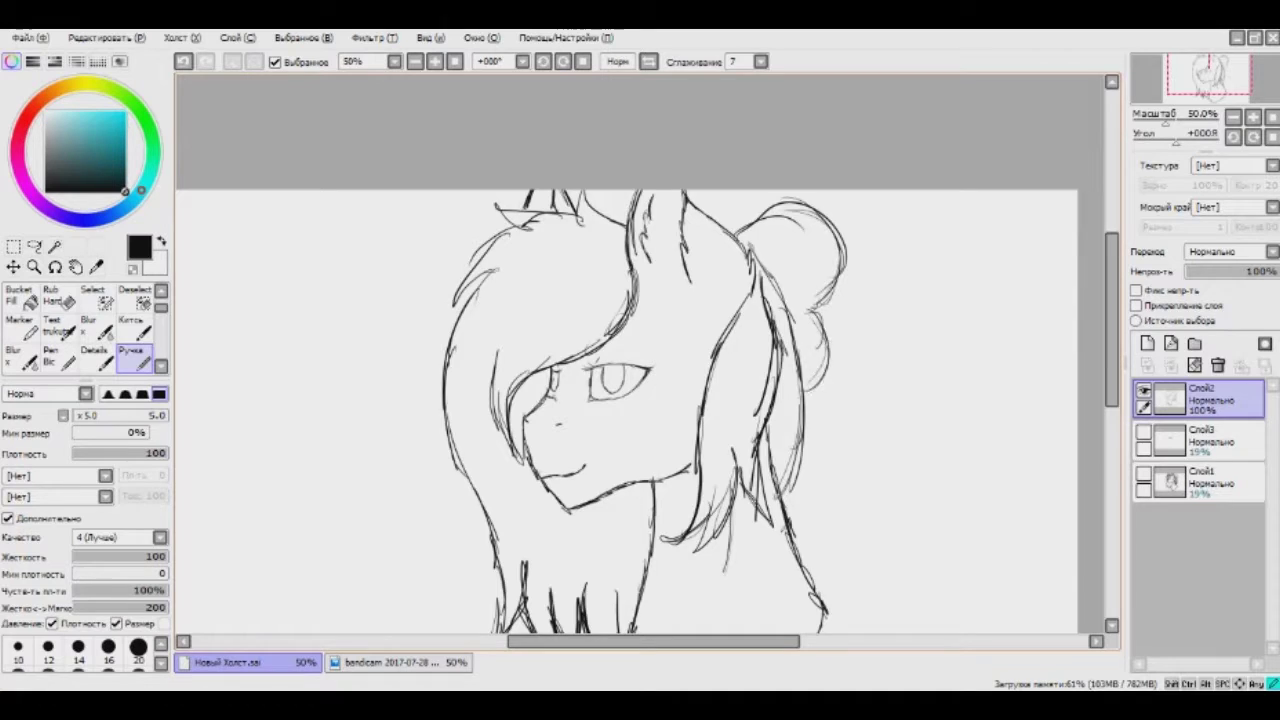
{"action": "scroll", "coordinate": [640, 360], "scroll_direction": "down", "scroll_amount": 1}
{"action": "scroll", "coordinate": [640, 360], "scroll_direction": "up", "scroll_amount": 1}
{"action": "scroll", "coordinate": [640, 360], "scroll_direction": "down", "scroll_amount": 2}
{"action": "scroll", "coordinate": [640, 360], "scroll_direction": "up", "scroll_amount": 1}
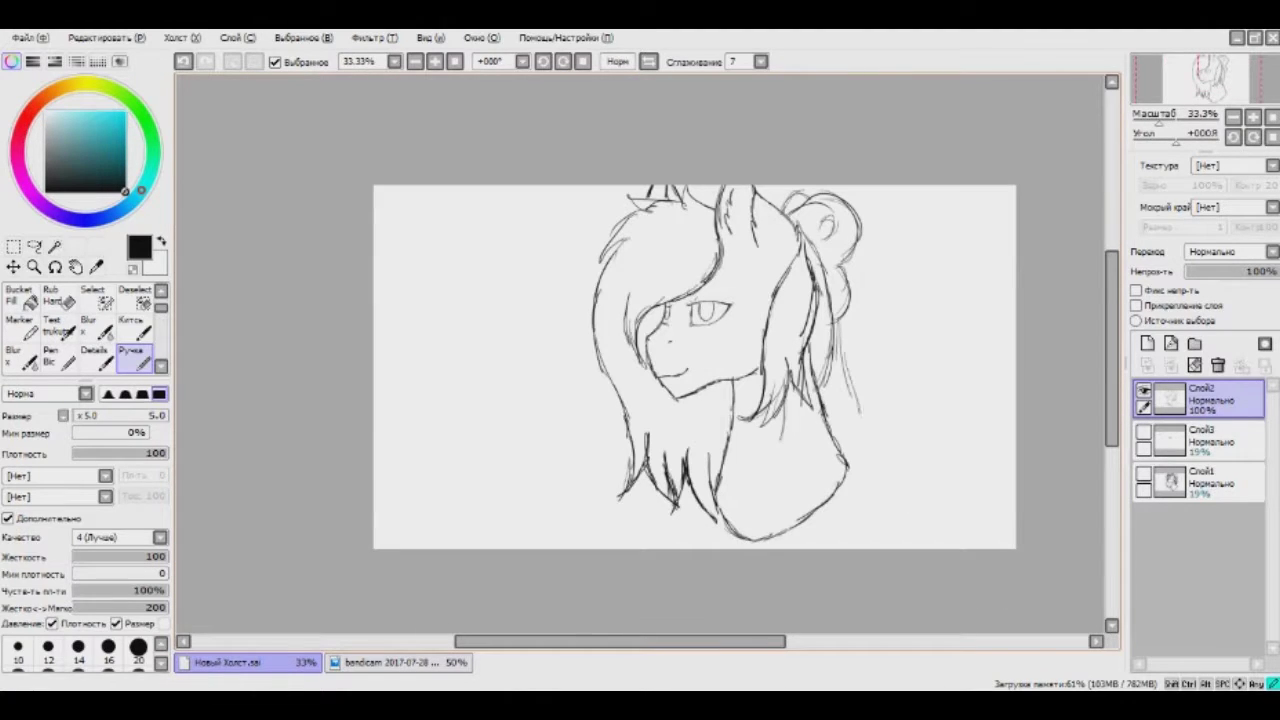
Sample the body's grey from the reference picture and add a new layer directly beneath the line art.
{"action": "left_click", "coordinate": [400, 662]}
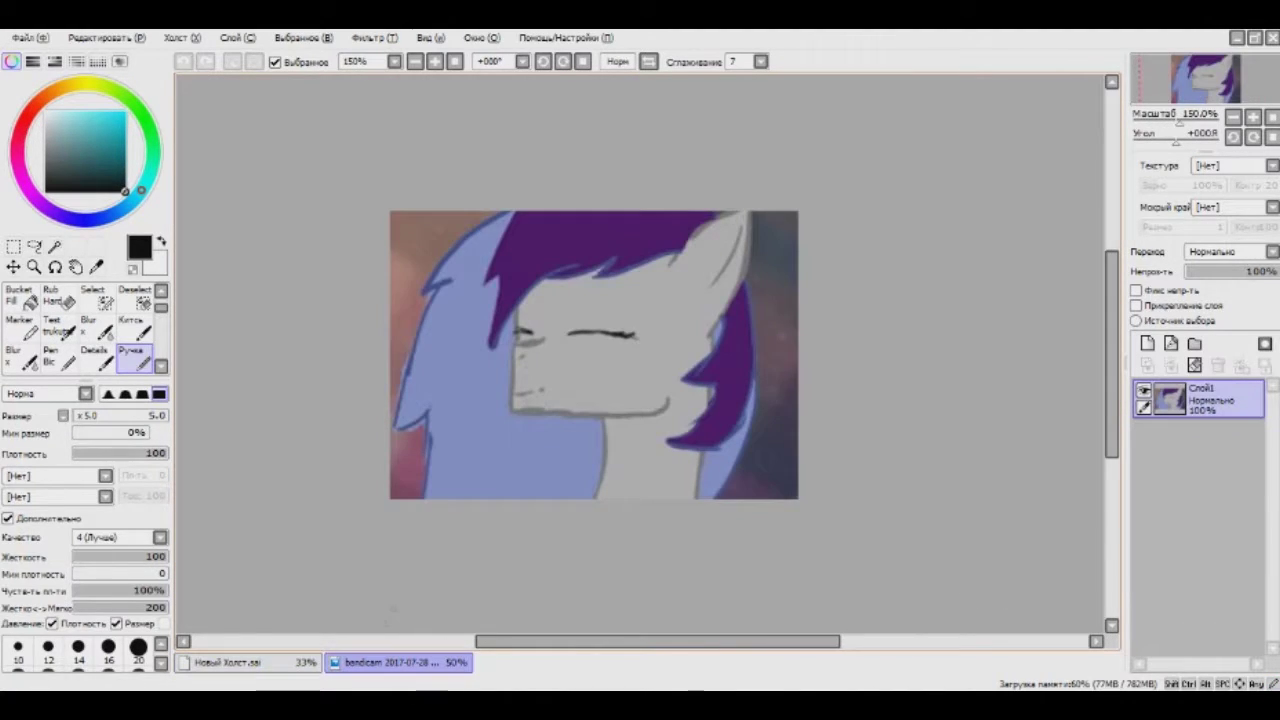
{"action": "left_click", "coordinate": [228, 662]}
{"action": "left_click", "coordinate": [1210, 440]}
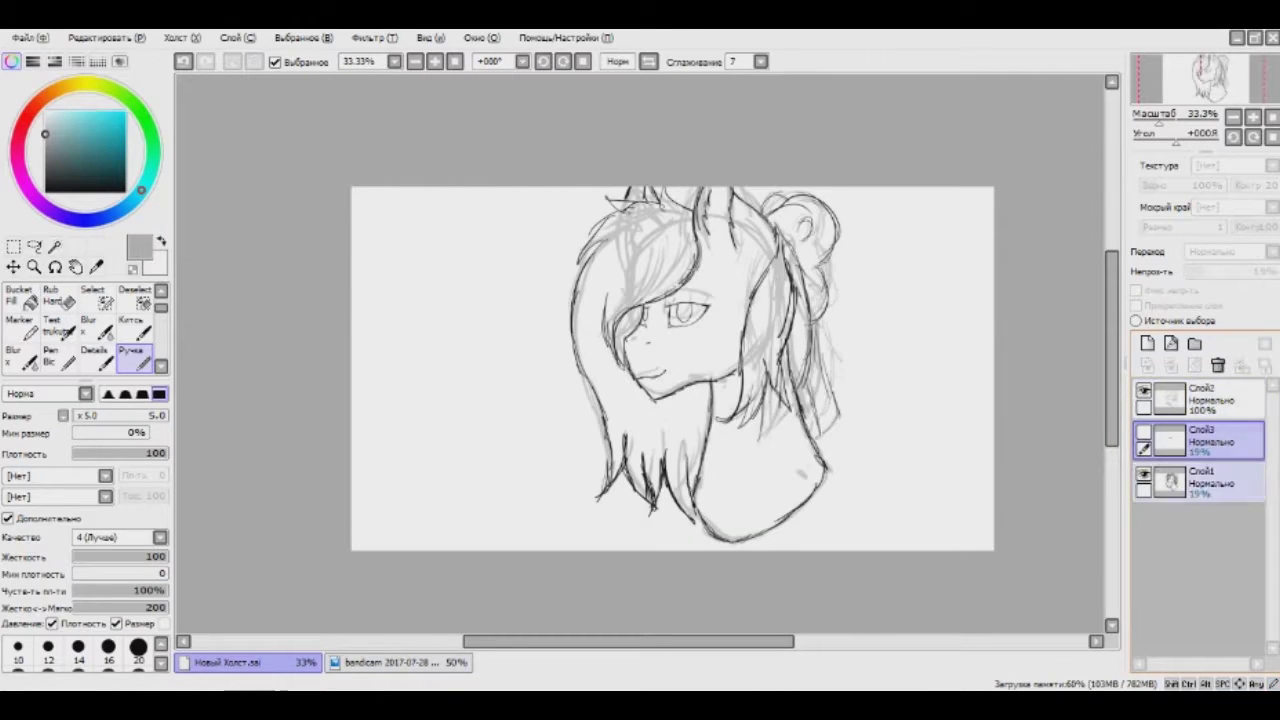
{"action": "key", "text": "ctrl+shift+n"}
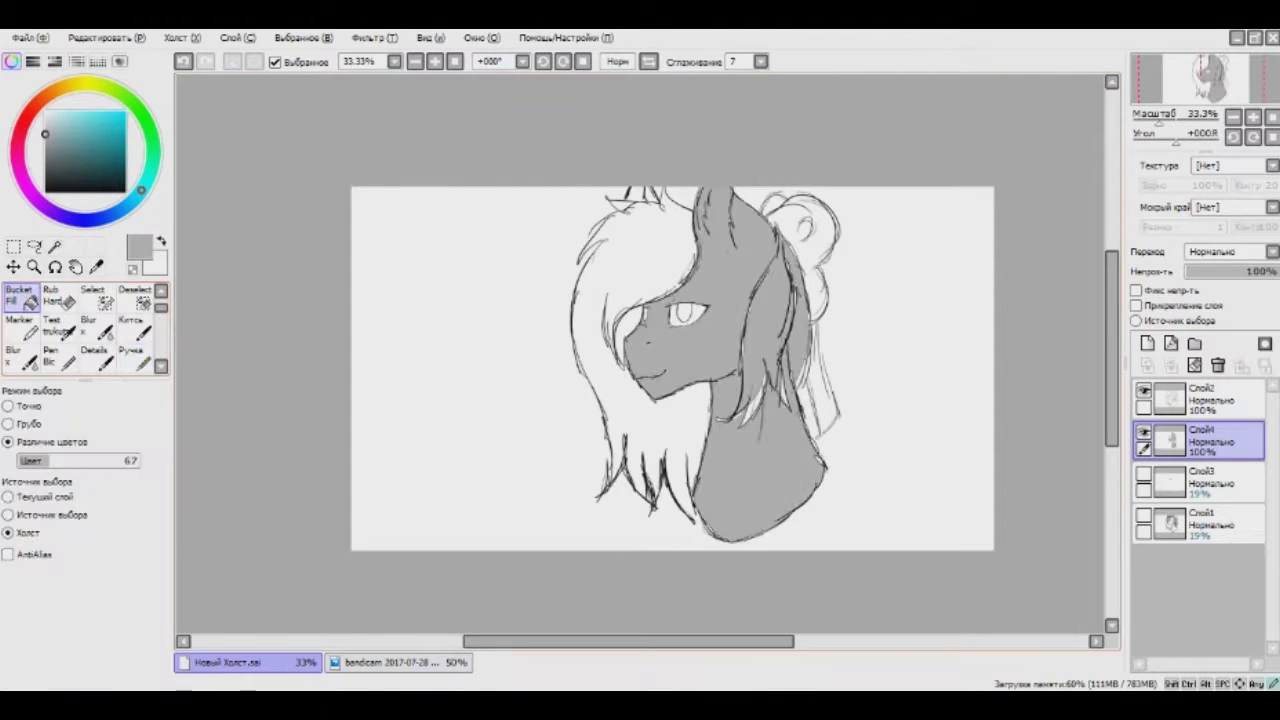
Close the outline gap above the rear hair lock in grey and fill the face and neck with that grey.
{"action": "scroll", "coordinate": [738, 263], "scroll_direction": "up", "scroll_amount": 5}
{"action": "scroll", "coordinate": [640, 355], "scroll_direction": "down", "scroll_amount": 4}
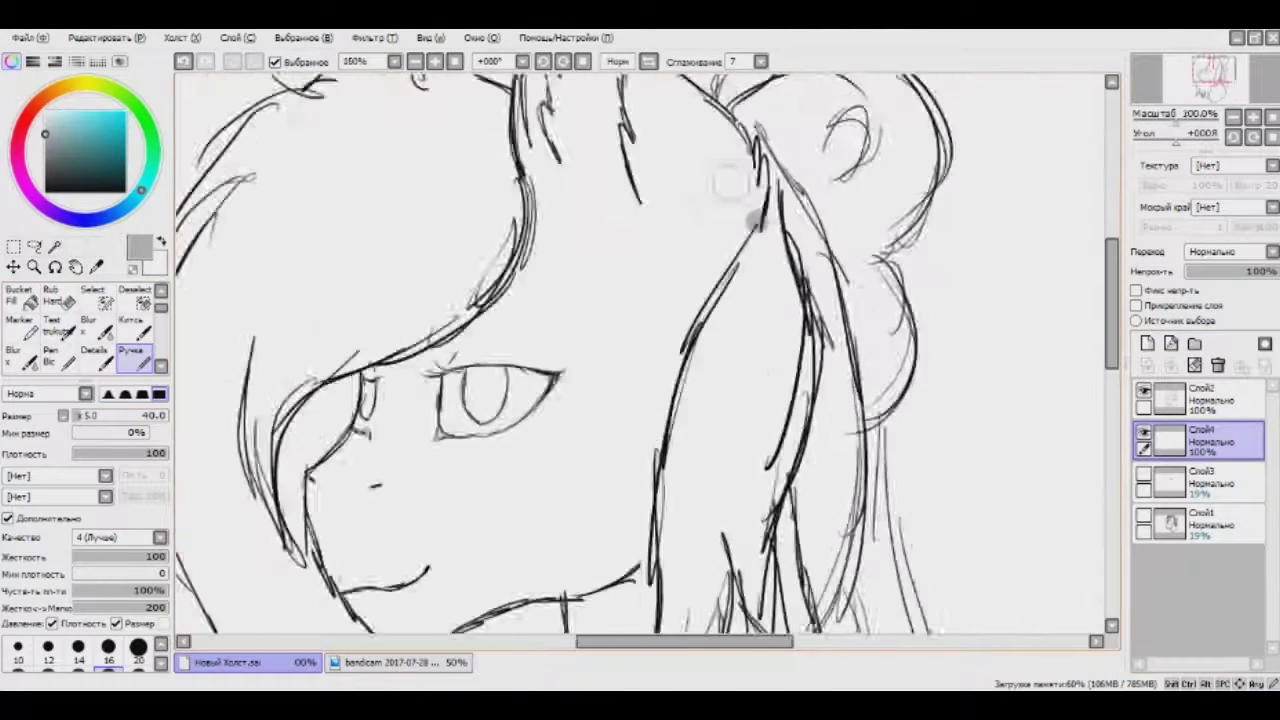
{"action": "key", "text": "g"}
{"action": "left_click", "coordinate": [500, 470]}
{"action": "scroll", "coordinate": [500, 470], "scroll_direction": "down", "scroll_amount": 1}
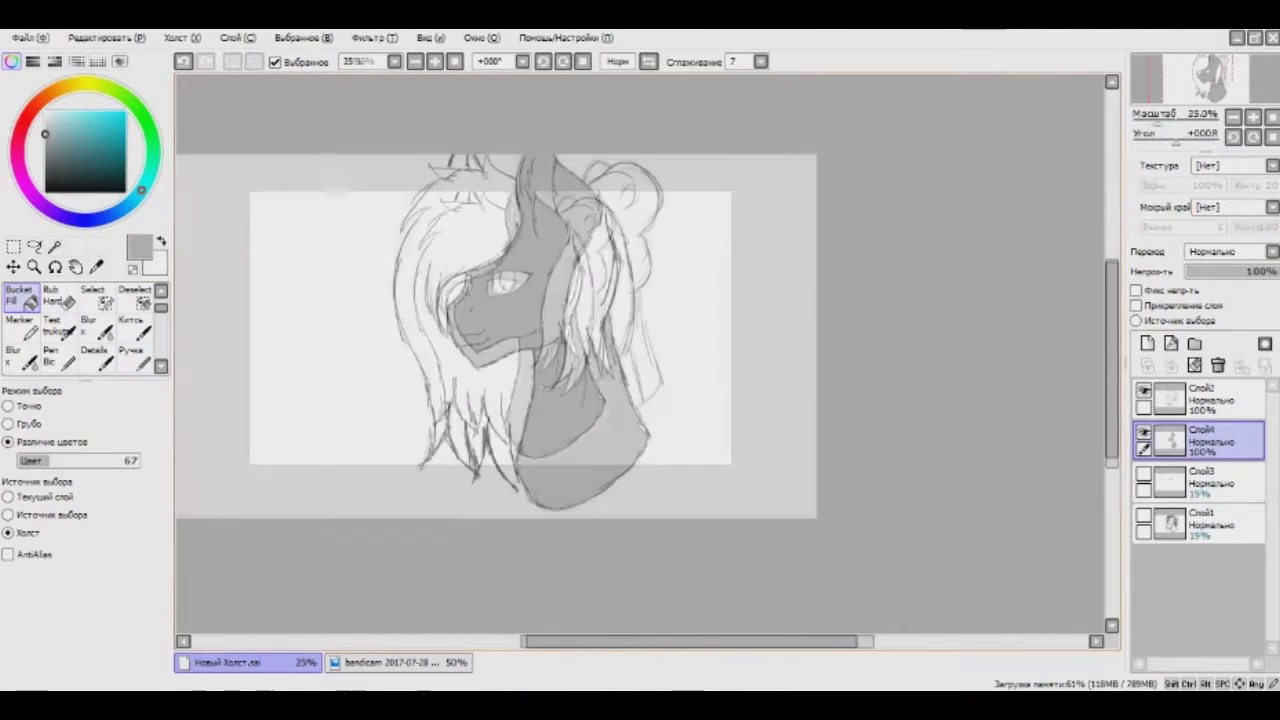
Sample the dark purple from the reference picture and paint jagged strand ends on the front mane with a size 40 pen.
{"action": "left_click", "coordinate": [400, 662]}
{"action": "left_click", "coordinate": [686, 229], "text": "alt"}
{"action": "left_click", "coordinate": [226, 662]}
{"action": "left_click", "coordinate": [131, 355]}
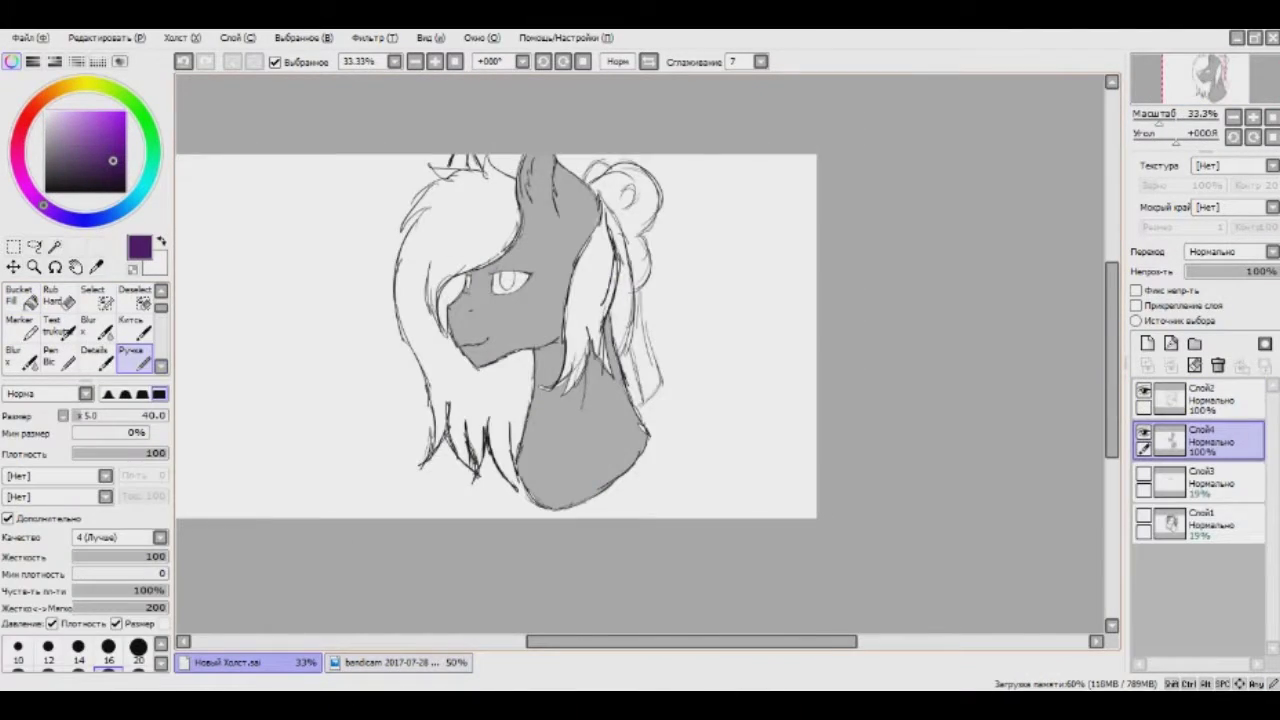
{"action": "scroll", "coordinate": [440, 250], "scroll_direction": "up", "scroll_amount": 3}
{"action": "scroll", "coordinate": [440, 250], "scroll_direction": "down", "scroll_amount": 1}
{"action": "left_click_drag", "start_coordinate": [462, 206], "coordinate": [432, 322]}
{"action": "mouse_move", "coordinate": [436, 318]}
{"action": "left_mouse_down"}
{"action": "mouse_move", "coordinate": [474, 246]}
{"action": "mouse_move", "coordinate": [460, 384]}
{"action": "left_mouse_up"}
{"action": "left_click_drag", "start_coordinate": [488, 292], "coordinate": [468, 388]}
{"action": "scroll", "coordinate": [468, 388], "scroll_direction": "up", "scroll_amount": 4}
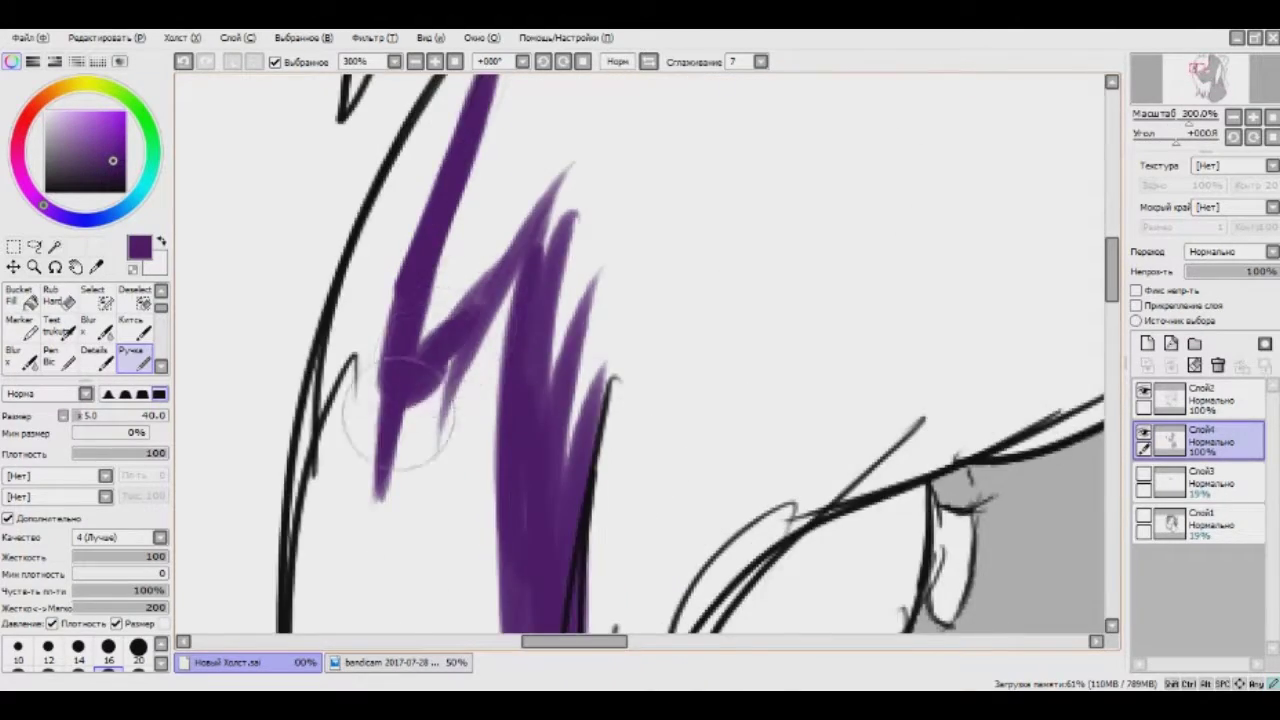
Close the gap at the forelock's upper edge and fill the whole forelock with dark purple.
{"action": "scroll", "coordinate": [400, 410], "scroll_direction": "down", "scroll_amount": 4}
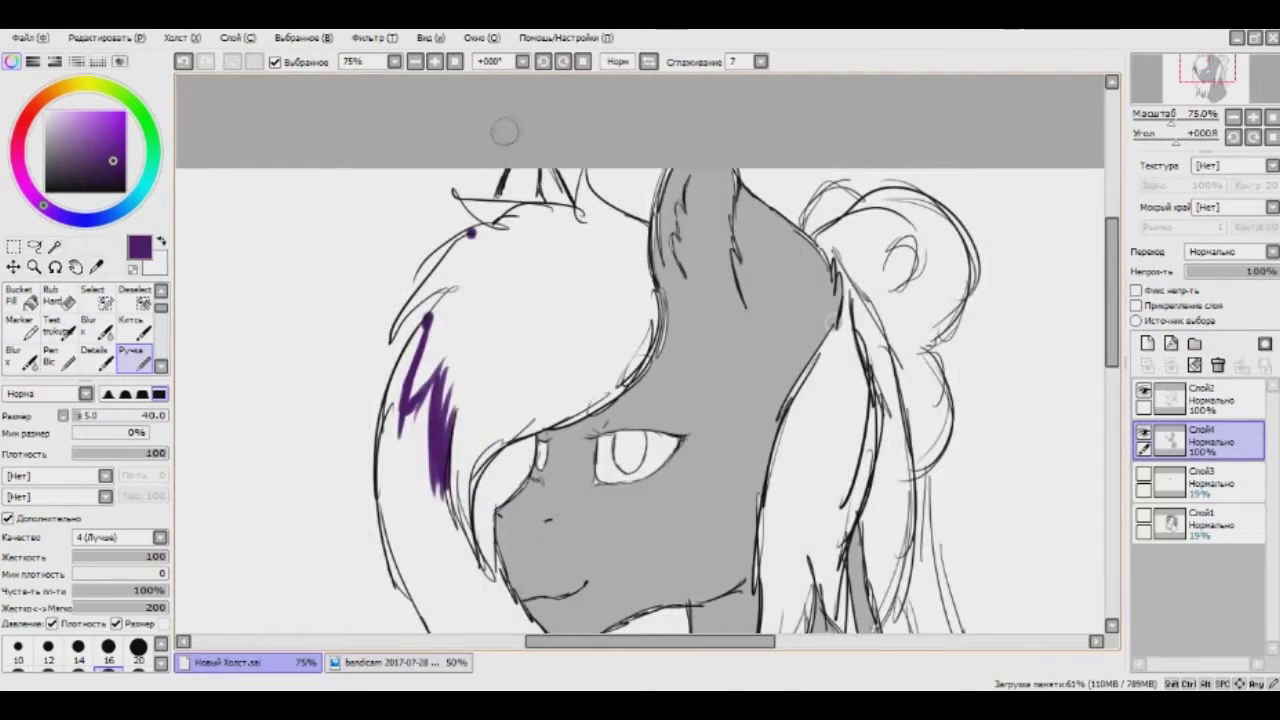
{"action": "scroll", "coordinate": [504, 131], "scroll_direction": "down", "scroll_amount": 1}
{"action": "left_click", "coordinate": [510, 280]}
{"action": "scroll", "coordinate": [510, 280], "scroll_direction": "up", "scroll_amount": 2}
{"action": "scroll", "coordinate": [510, 280], "scroll_direction": "down", "scroll_amount": 2}
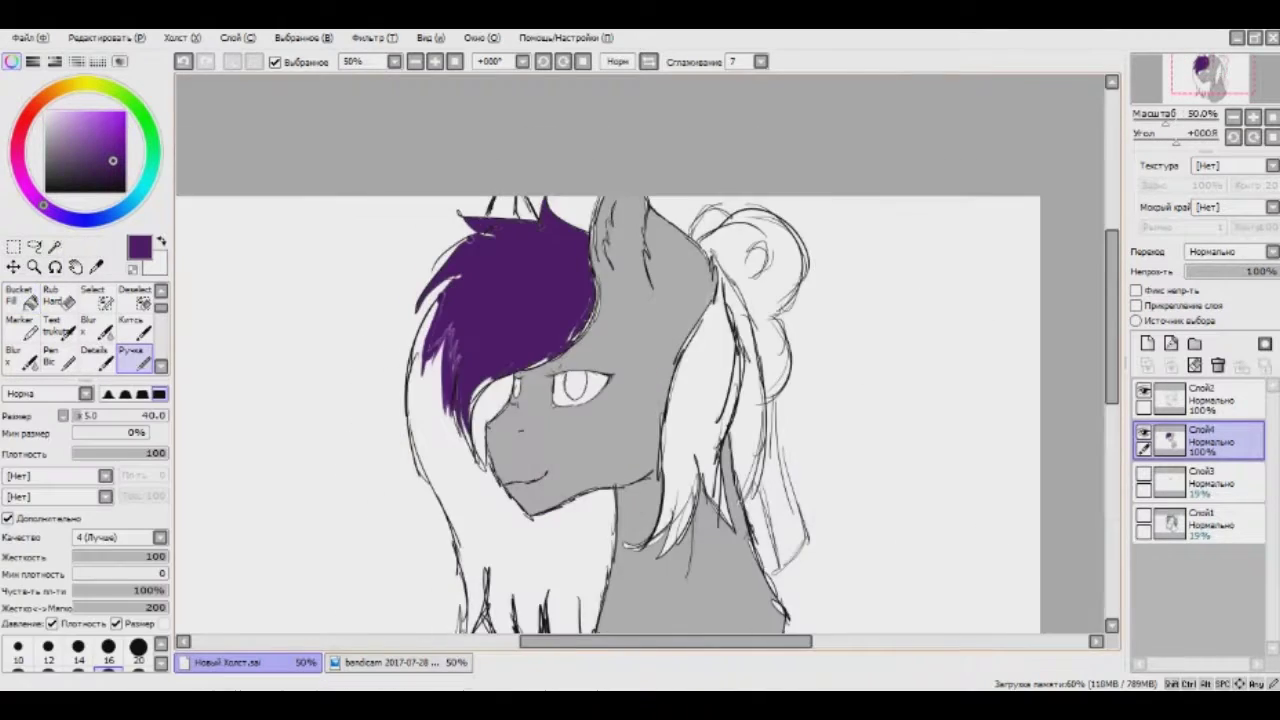
Sample the body's grey and paint the far ear above the forelock.
{"action": "scroll", "coordinate": [432, 336], "scroll_direction": "up", "scroll_amount": 2}
{"action": "scroll", "coordinate": [432, 336], "scroll_direction": "down", "scroll_amount": 1}
{"action": "scroll", "coordinate": [432, 336], "scroll_direction": "up", "scroll_amount": 1}
{"action": "left_click", "coordinate": [644, 381], "text": "alt"}
{"action": "scroll", "coordinate": [428, 308], "scroll_direction": "up", "scroll_amount": 2}
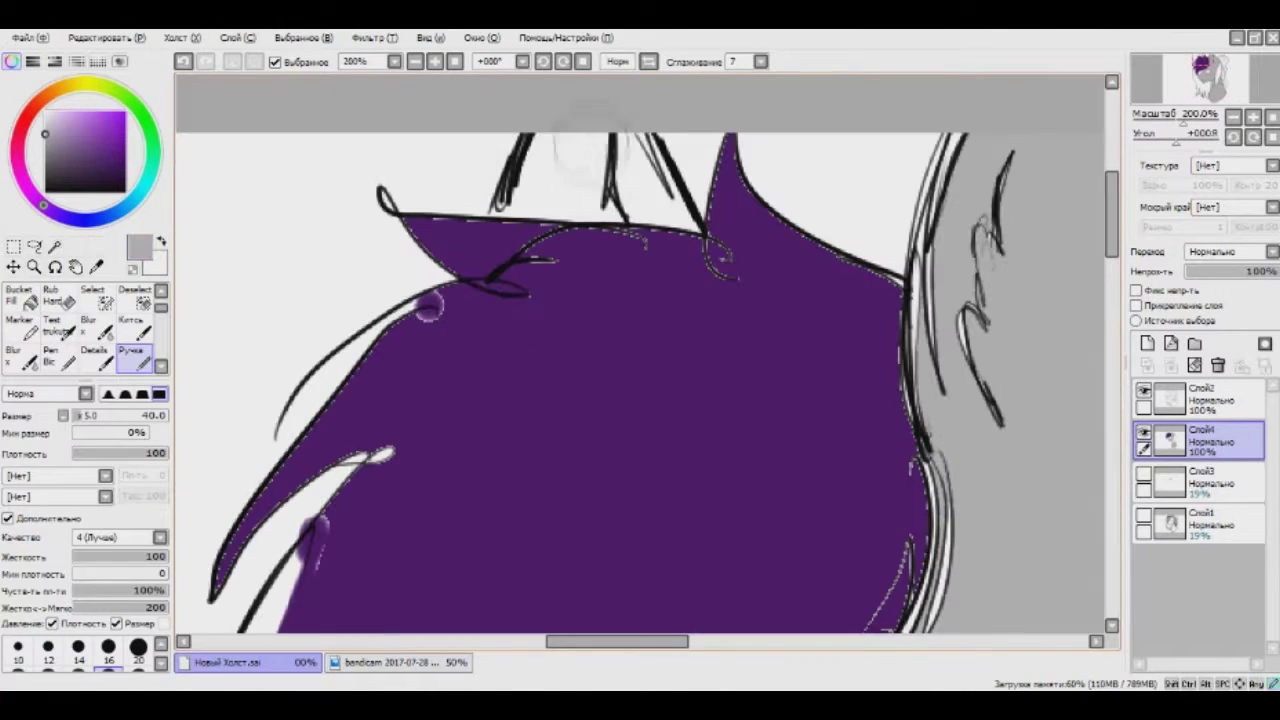
{"action": "left_click_drag", "start_coordinate": [575, 125], "coordinate": [670, 210]}
{"action": "left_click_drag", "start_coordinate": [530, 135], "coordinate": [630, 200]}
{"action": "left_click_drag", "start_coordinate": [490, 200], "coordinate": [660, 215]}
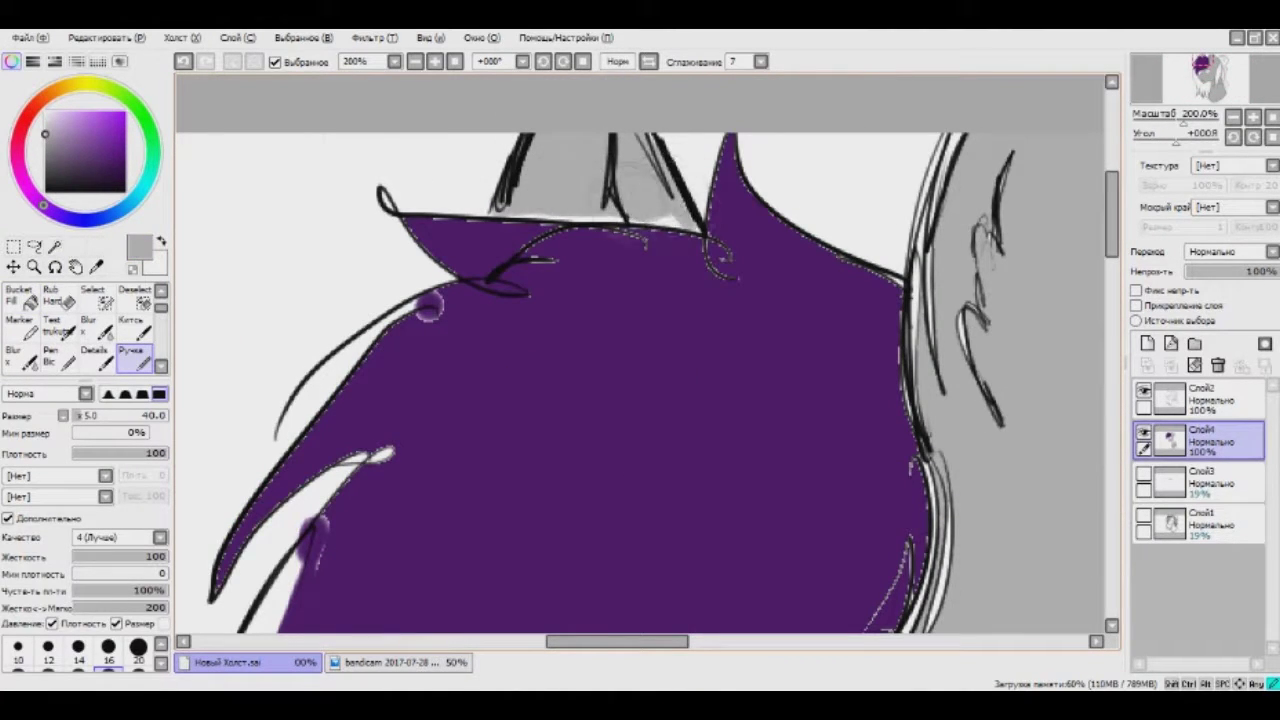
Resample the canvas colours and touch up the forelock's strand tips and its edge beside the face.
{"action": "scroll", "coordinate": [565, 223], "scroll_direction": "down", "scroll_amount": 1}
{"action": "scroll", "coordinate": [565, 223], "scroll_direction": "down", "scroll_amount": 2}
{"action": "scroll", "coordinate": [565, 223], "scroll_direction": "up", "scroll_amount": 1}
{"action": "left_click", "coordinate": [565, 223], "text": "alt"}
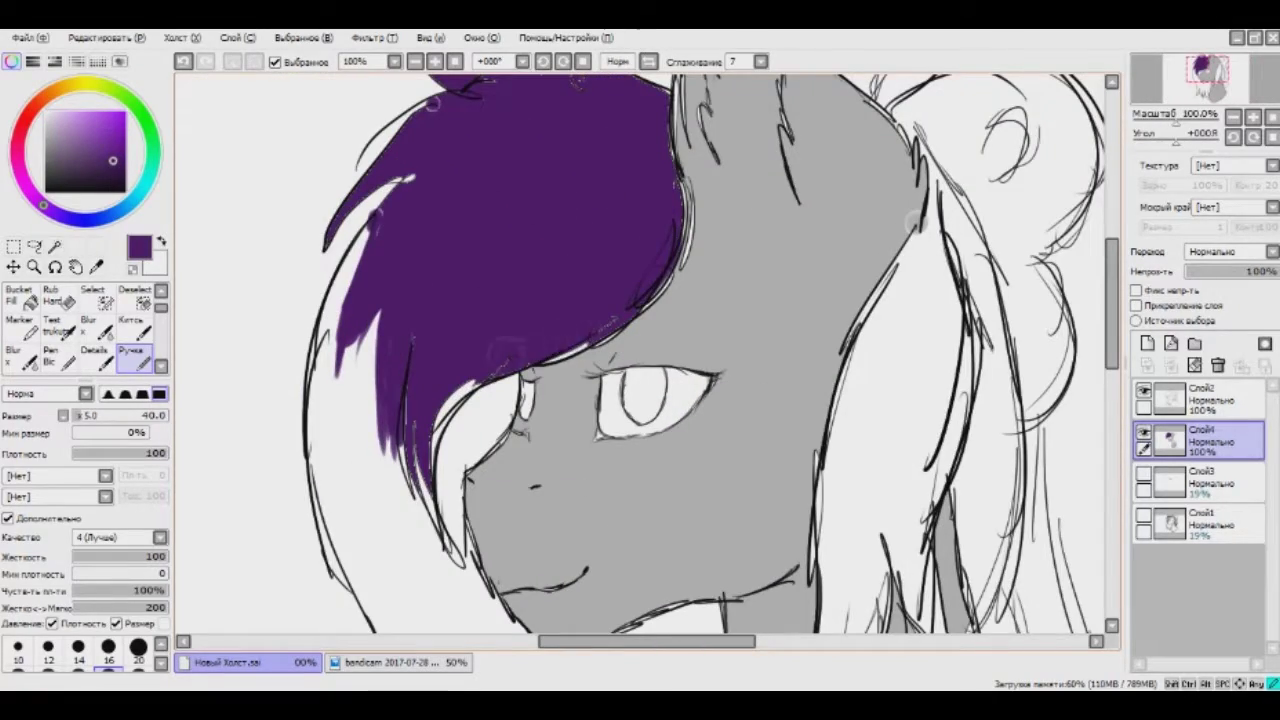
{"action": "scroll", "coordinate": [460, 420], "scroll_direction": "down", "scroll_amount": 2}
{"action": "scroll", "coordinate": [460, 420], "scroll_direction": "up", "scroll_amount": 2}
{"action": "left_click", "coordinate": [527, 205], "text": "alt"}
{"action": "scroll", "coordinate": [527, 205], "scroll_direction": "down", "scroll_amount": 2}
{"action": "scroll", "coordinate": [528, 204], "scroll_direction": "up", "scroll_amount": 3}
Sample the light blue of the mane from the reference picture and return to the drawing.
{"action": "scroll", "coordinate": [528, 204], "scroll_direction": "down", "scroll_amount": 4}
{"action": "left_click", "coordinate": [400, 662]}
{"action": "left_click", "coordinate": [228, 662]}
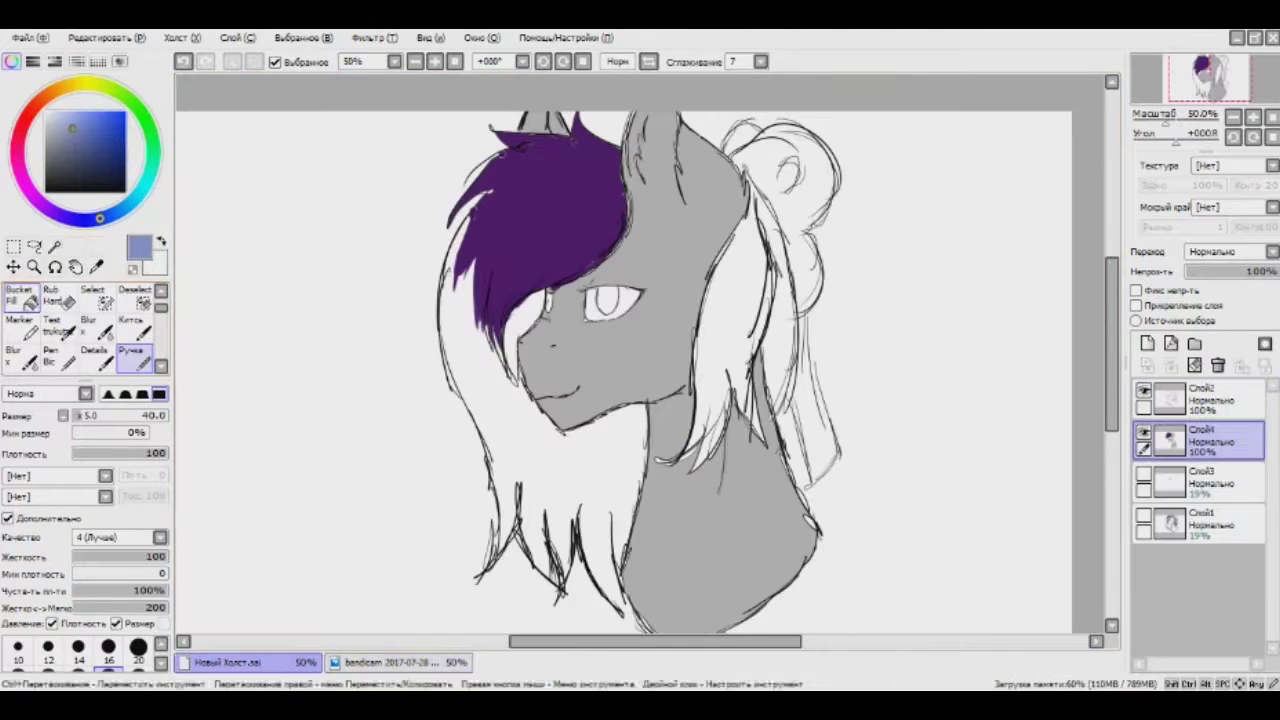
{"action": "left_click", "coordinate": [18, 295]}
{"action": "left_click", "coordinate": [300, 400]}
{"action": "key", "text": "ctrl+z"}
{"action": "left_click", "coordinate": [131, 355]}
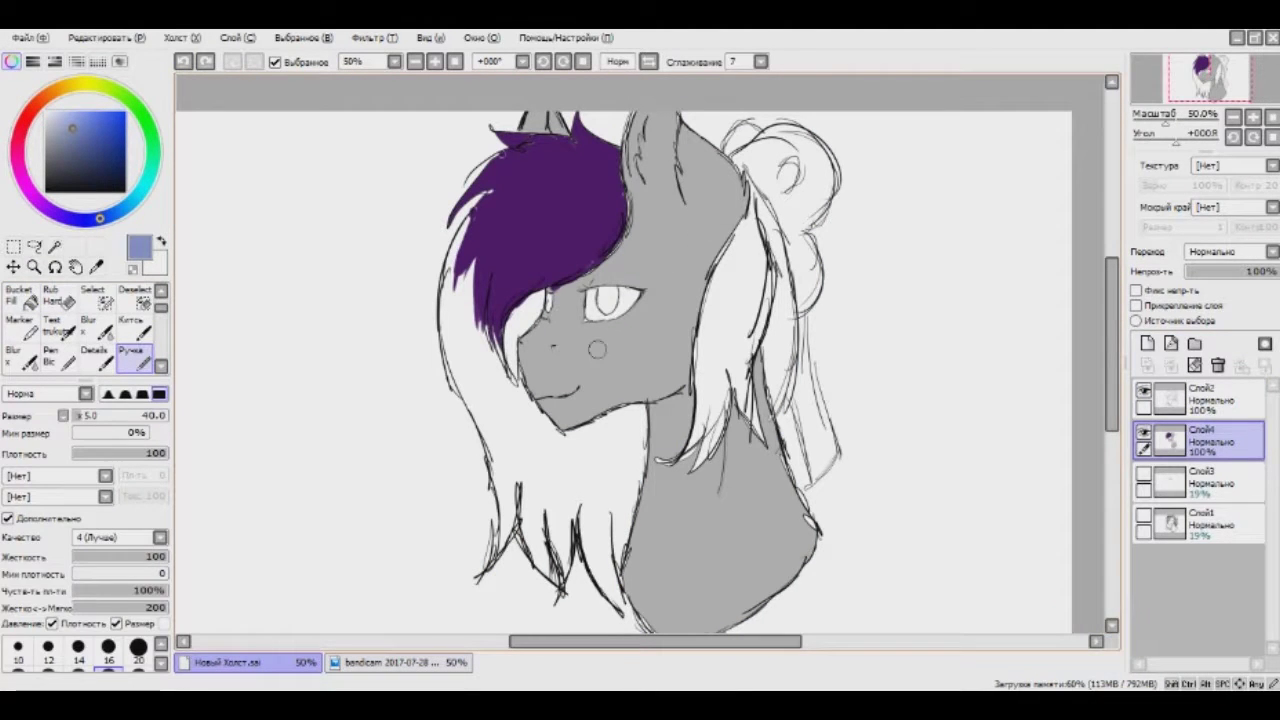
Add a layer beneath the grey and purple fills and paint the upper front mane light blue with a size 60 pen.
{"action": "left_click", "coordinate": [1200, 483]}
{"action": "left_click", "coordinate": [1147, 343]}
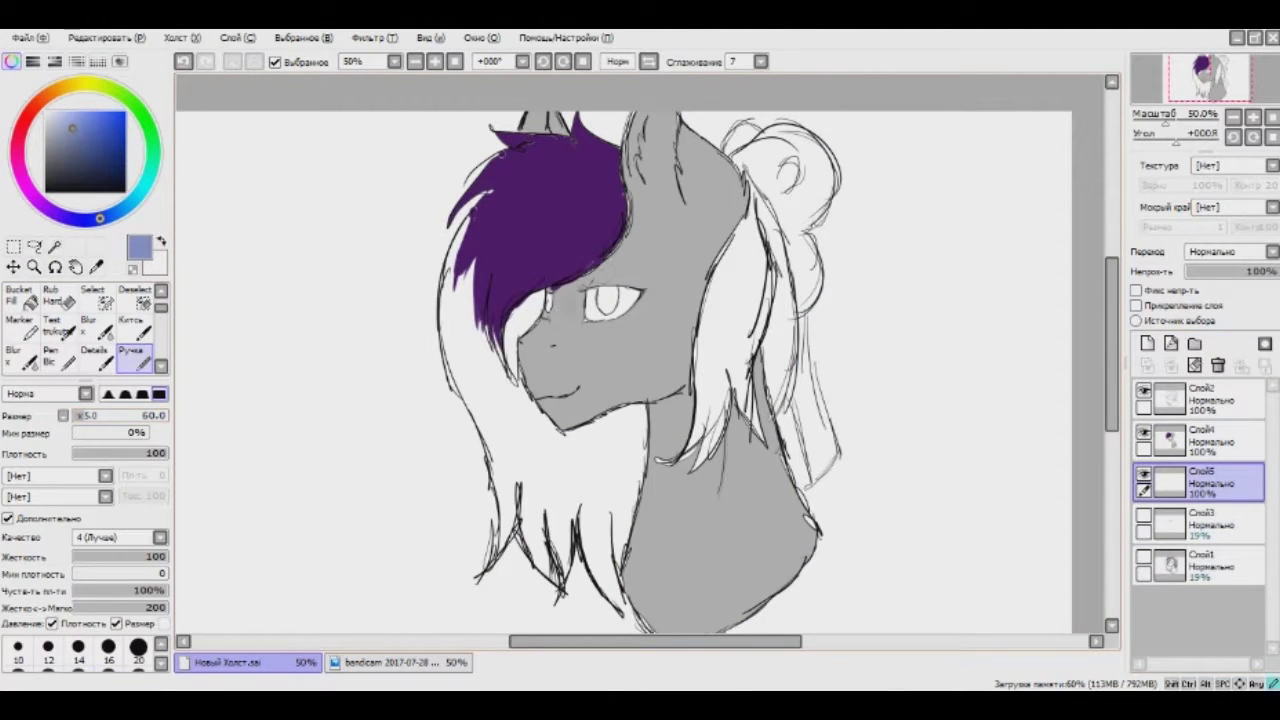
{"action": "scroll", "coordinate": [640, 360], "scroll_direction": "up", "scroll_amount": 2}
{"action": "mouse_move", "coordinate": [535, 255]}
{"action": "left_mouse_down"}
{"action": "mouse_move", "coordinate": [485, 330]}
{"action": "mouse_move", "coordinate": [470, 440]}
{"action": "left_mouse_up"}
{"action": "left_click_drag", "start_coordinate": [415, 210], "coordinate": [465, 445]}
{"action": "left_click_drag", "start_coordinate": [410, 145], "coordinate": [425, 405]}
{"action": "mouse_move", "coordinate": [390, 220]}
{"action": "left_mouse_down"}
{"action": "mouse_move", "coordinate": [385, 345]}
{"action": "mouse_move", "coordinate": [545, 500]}
{"action": "left_mouse_up"}
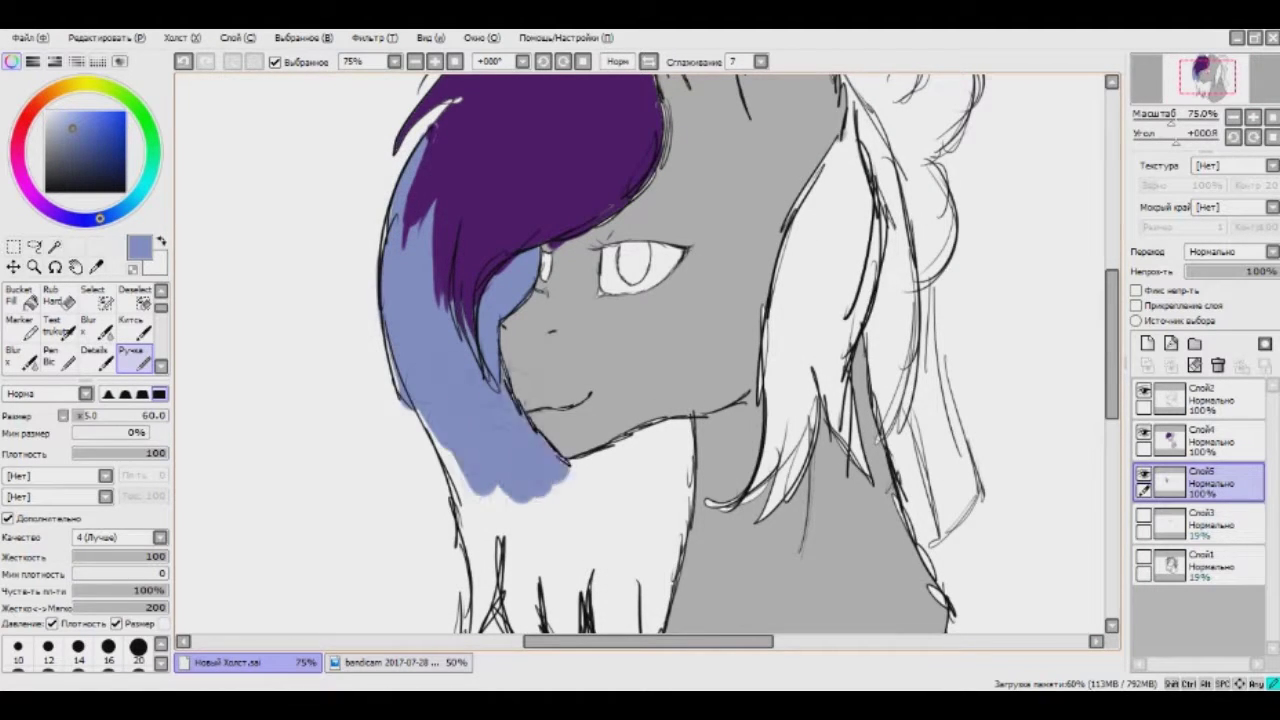
Paint the lower front mane light blue down to its pointed strand tips.
{"action": "scroll", "coordinate": [640, 360], "scroll_direction": "down", "scroll_amount": 1}
{"action": "mouse_move", "coordinate": [540, 350]}
{"action": "left_mouse_down"}
{"action": "mouse_move", "coordinate": [415, 425]}
{"action": "mouse_move", "coordinate": [500, 530]}
{"action": "left_mouse_up"}
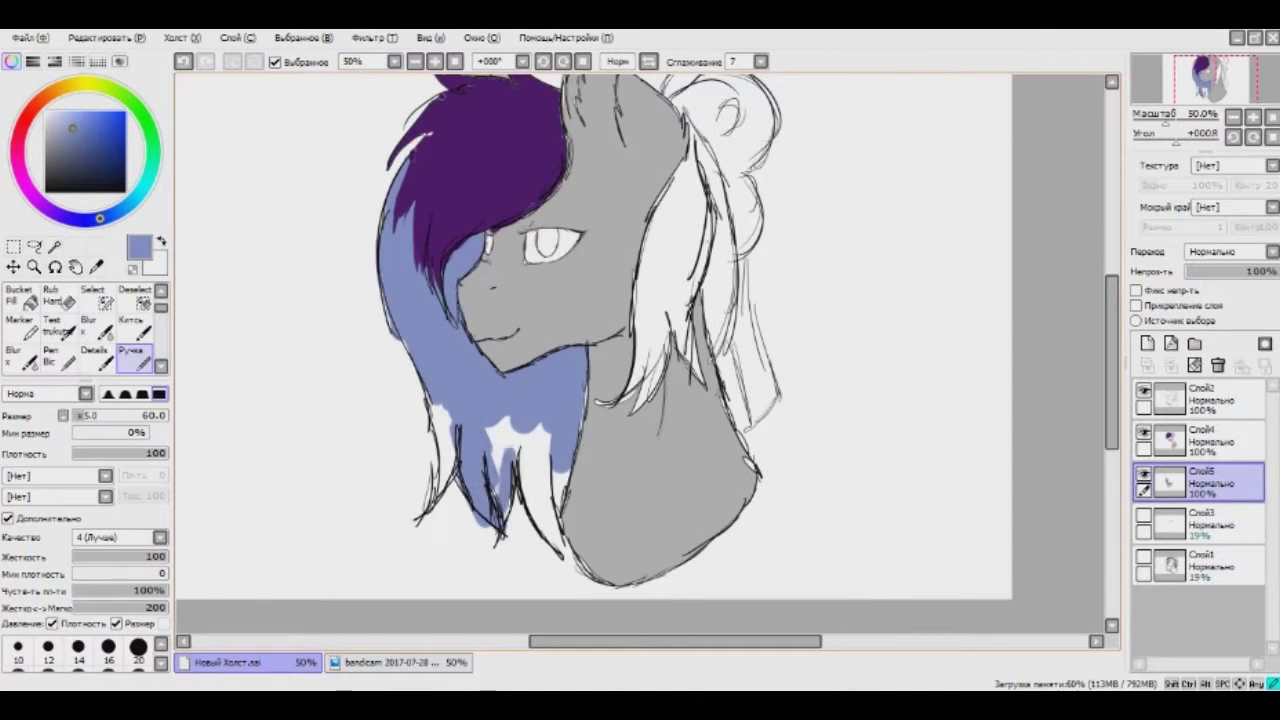
{"action": "left_click_drag", "start_coordinate": [500, 415], "coordinate": [500, 500]}
{"action": "scroll", "coordinate": [640, 360], "scroll_direction": "down", "scroll_amount": 2}
{"action": "scroll", "coordinate": [640, 360], "scroll_direction": "up", "scroll_amount": 2}
{"action": "left_click_drag", "start_coordinate": [510, 370], "coordinate": [545, 465]}
{"action": "left_click_drag", "start_coordinate": [600, 300], "coordinate": [585, 430]}
{"action": "mouse_move", "coordinate": [560, 435]}
{"action": "left_mouse_down"}
{"action": "mouse_move", "coordinate": [580, 495]}
{"action": "mouse_move", "coordinate": [560, 520]}
{"action": "left_mouse_up"}
{"action": "left_click_drag", "start_coordinate": [545, 500], "coordinate": [565, 552]}
{"action": "left_click_drag", "start_coordinate": [560, 478], "coordinate": [520, 555]}
{"action": "left_click_drag", "start_coordinate": [520, 440], "coordinate": [530, 535]}
{"action": "left_click_drag", "start_coordinate": [395, 330], "coordinate": [385, 440]}
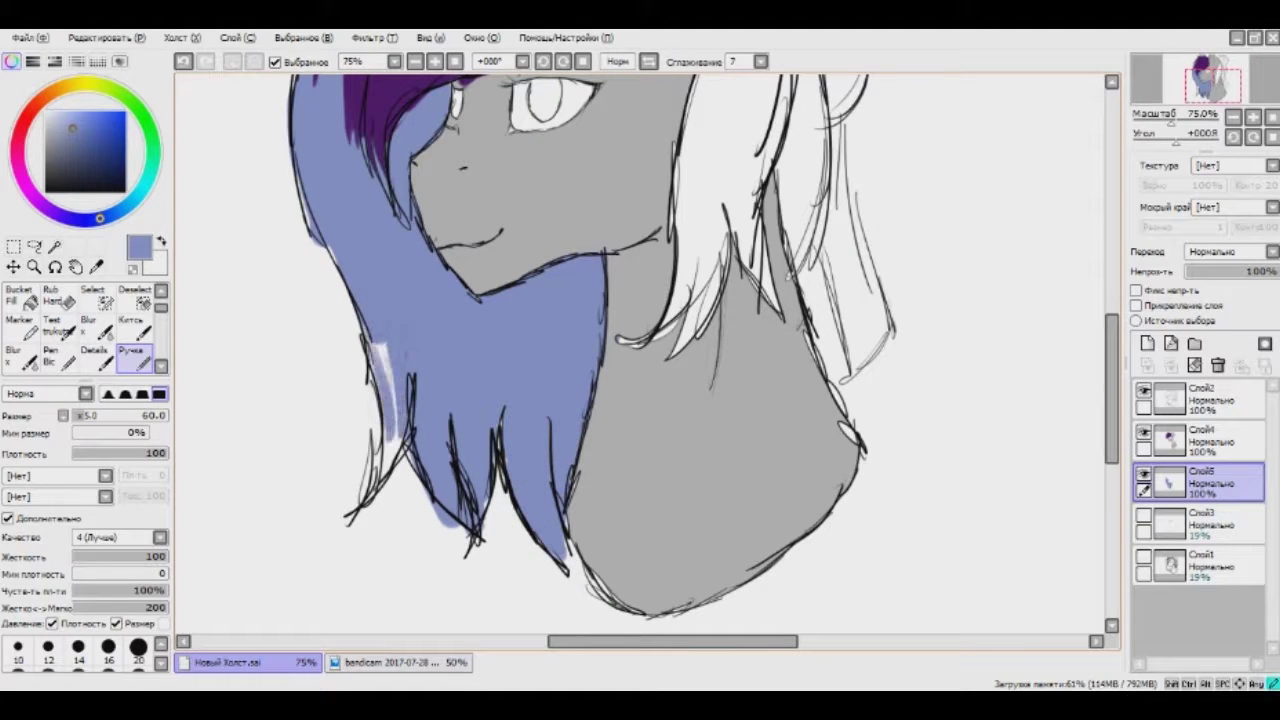
Erase the light blue that spills outside the mane's outline with the hard eraser at size 125.
{"action": "scroll", "coordinate": [640, 360], "scroll_direction": "up", "scroll_amount": 1}
{"action": "key", "text": "e"}
{"action": "left_click_drag", "start_coordinate": [500, 370], "coordinate": [530, 445]}
{"action": "left_click_drag", "start_coordinate": [480, 330], "coordinate": [550, 400]}
{"action": "scroll", "coordinate": [640, 360], "scroll_direction": "down", "scroll_amount": 2}
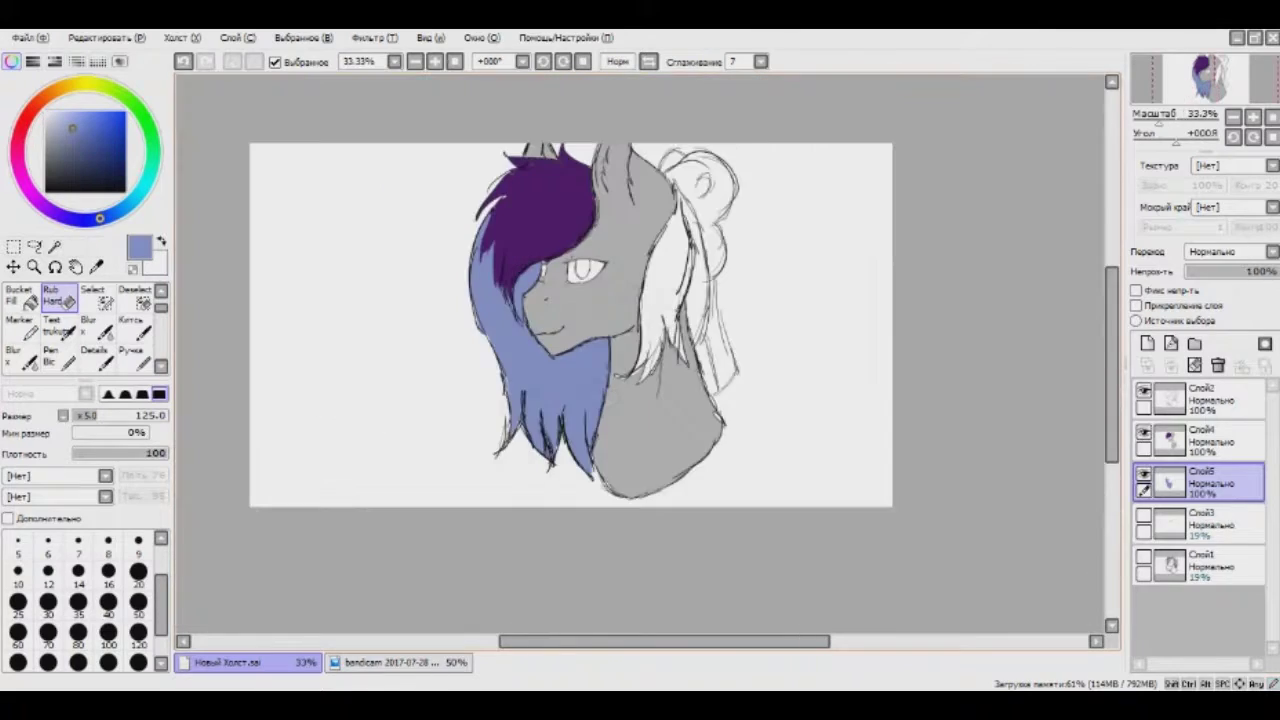
Sample the dark purple from the reference picture, close the gap atop the rear hair lock and fill the lock with it.
{"action": "left_click", "coordinate": [400, 662]}
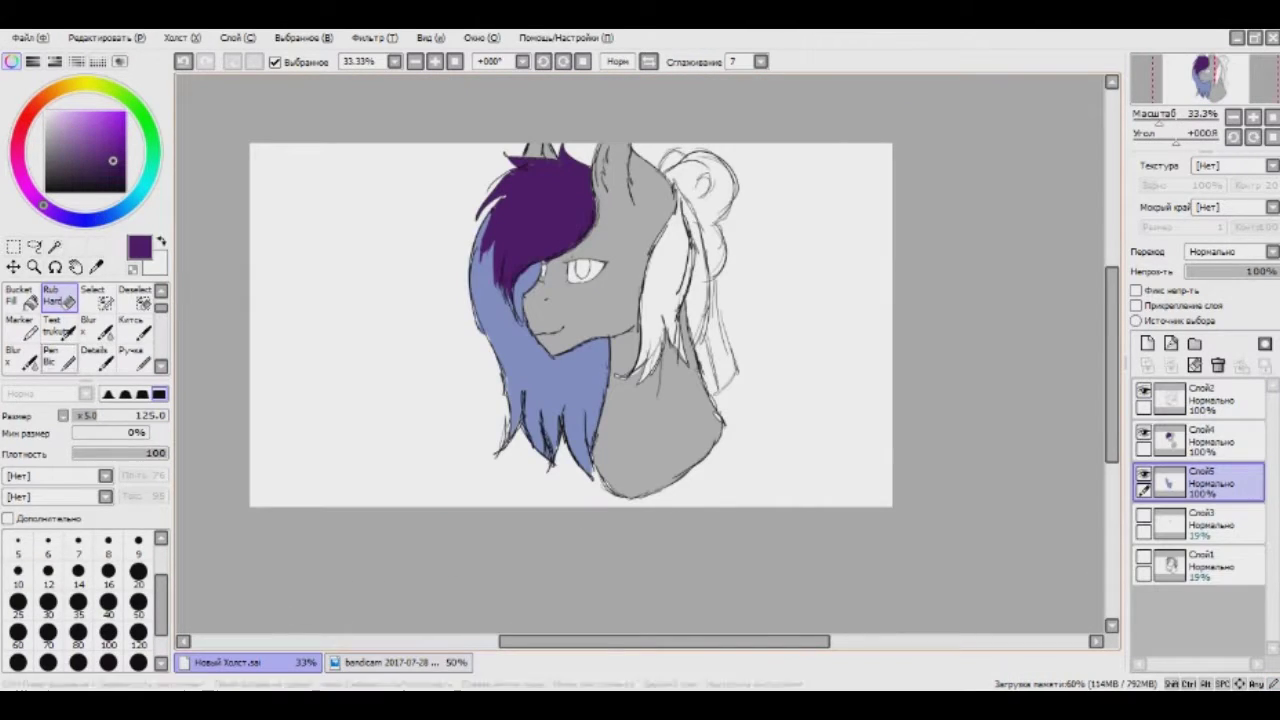
{"action": "left_click", "coordinate": [18, 297]}
{"action": "left_click", "coordinate": [675, 290]}
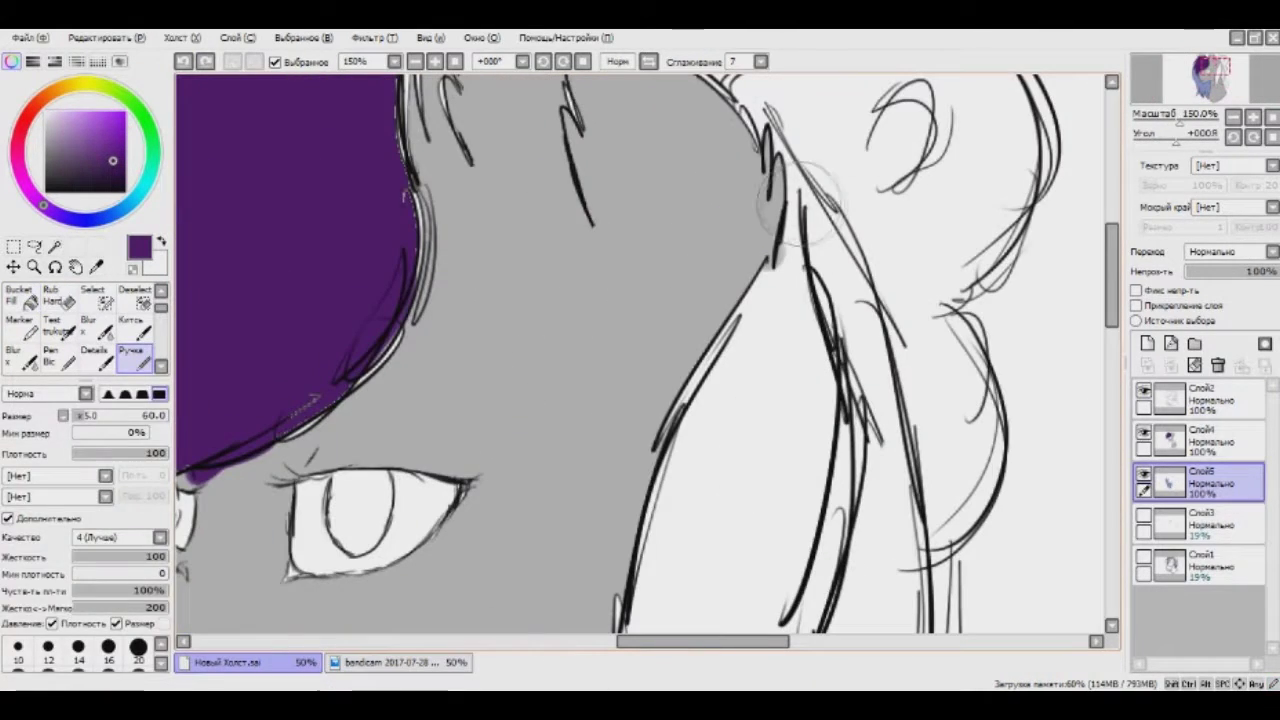
{"action": "left_click", "coordinate": [786, 200]}
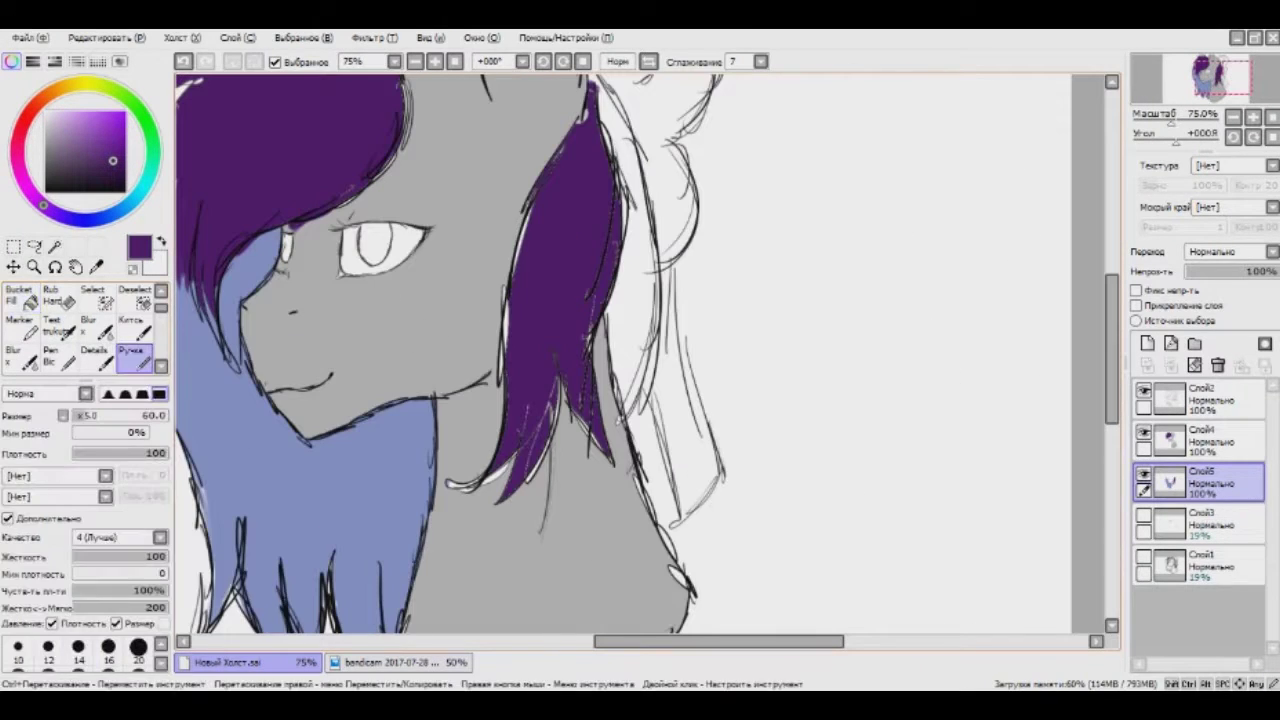
{"action": "key", "text": "ctrl+plus"}
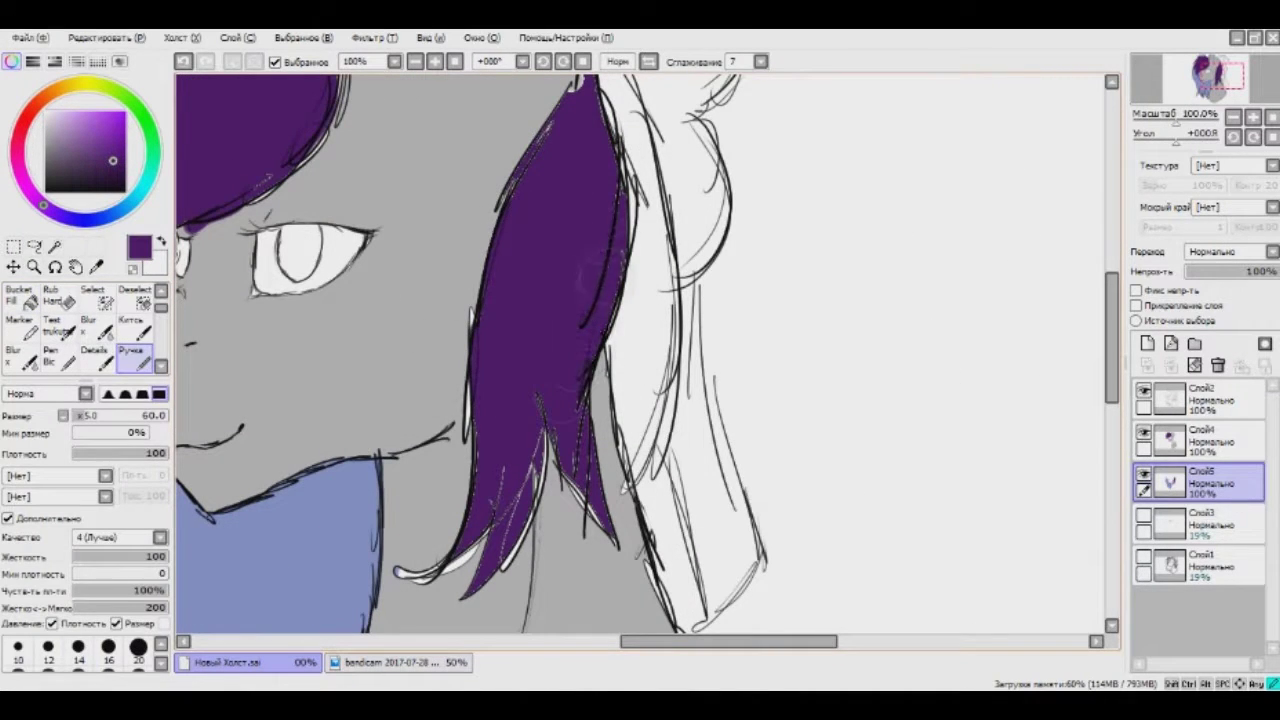
{"action": "scroll", "coordinate": [548, 230], "scroll_direction": "up", "scroll_amount": 2}
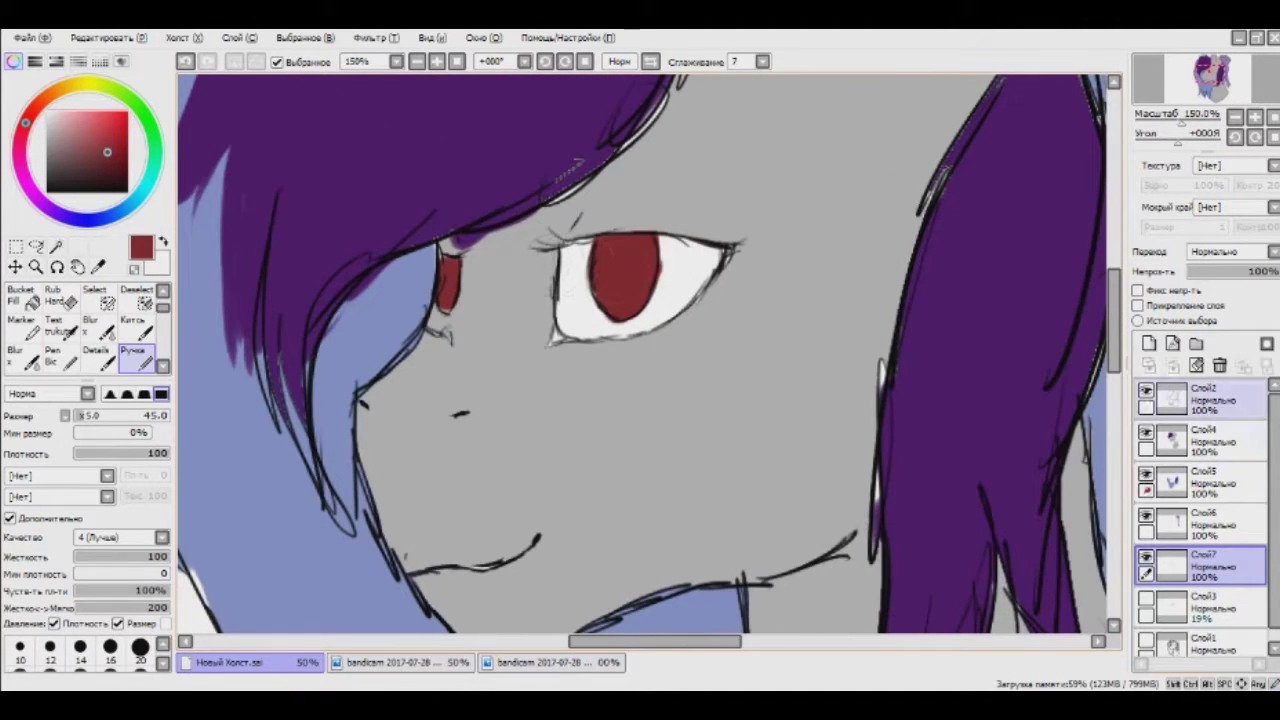
Erase the grey covering the white of the far eye on the grey and purple fill layer with the hard eraser.
{"action": "left_click", "coordinate": [1210, 440]}
{"action": "key", "text": "e"}
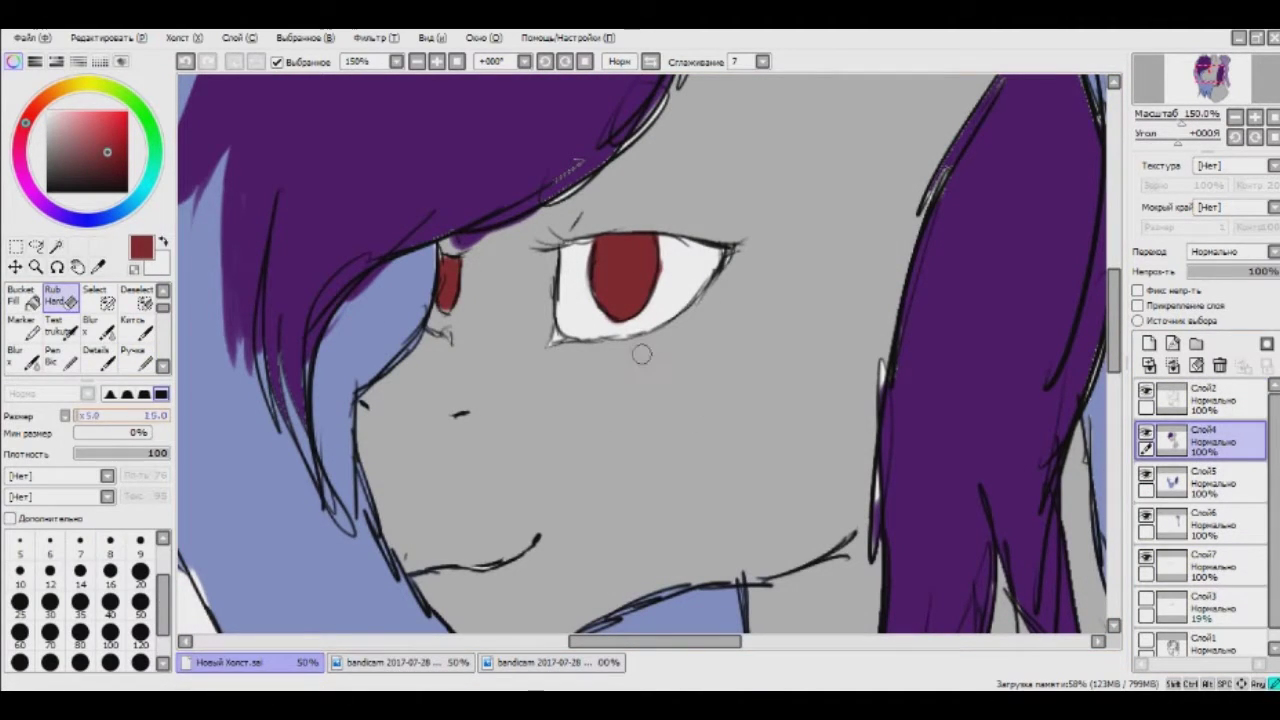
{"action": "scroll", "coordinate": [435, 365], "scroll_direction": "up", "scroll_amount": 4}
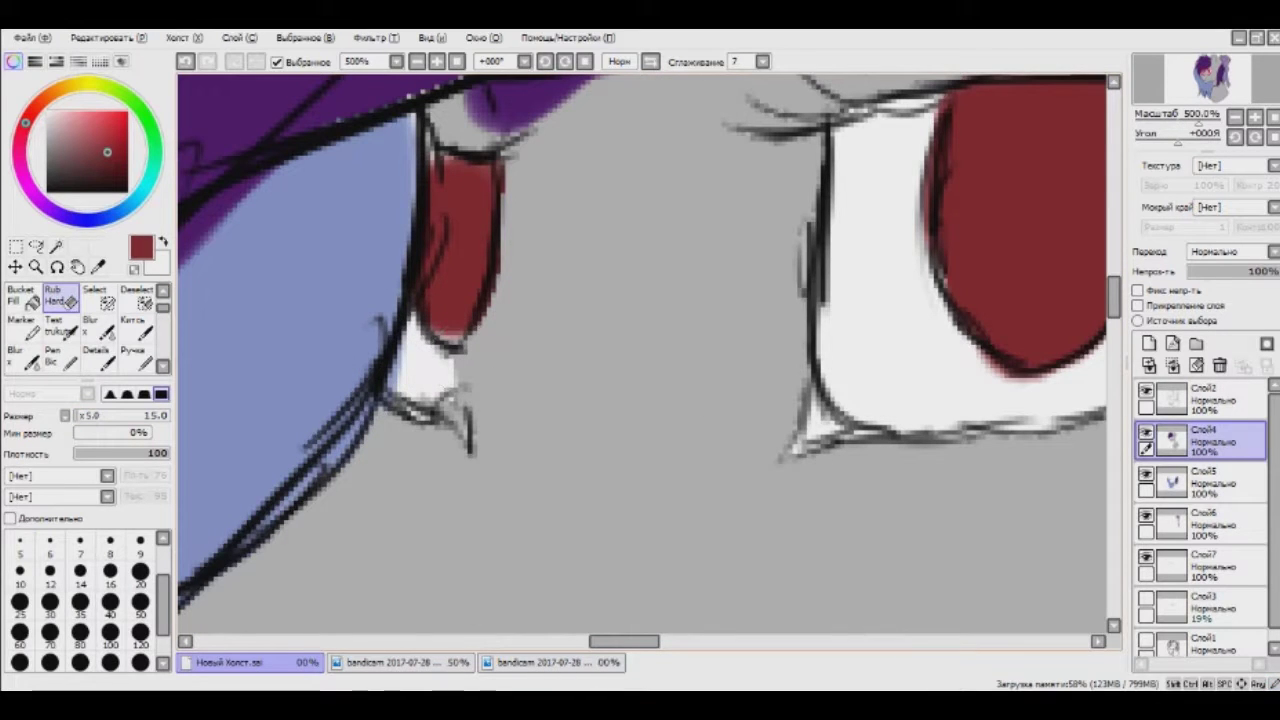
{"action": "scroll", "coordinate": [465, 413], "scroll_direction": "down", "scroll_amount": 6}
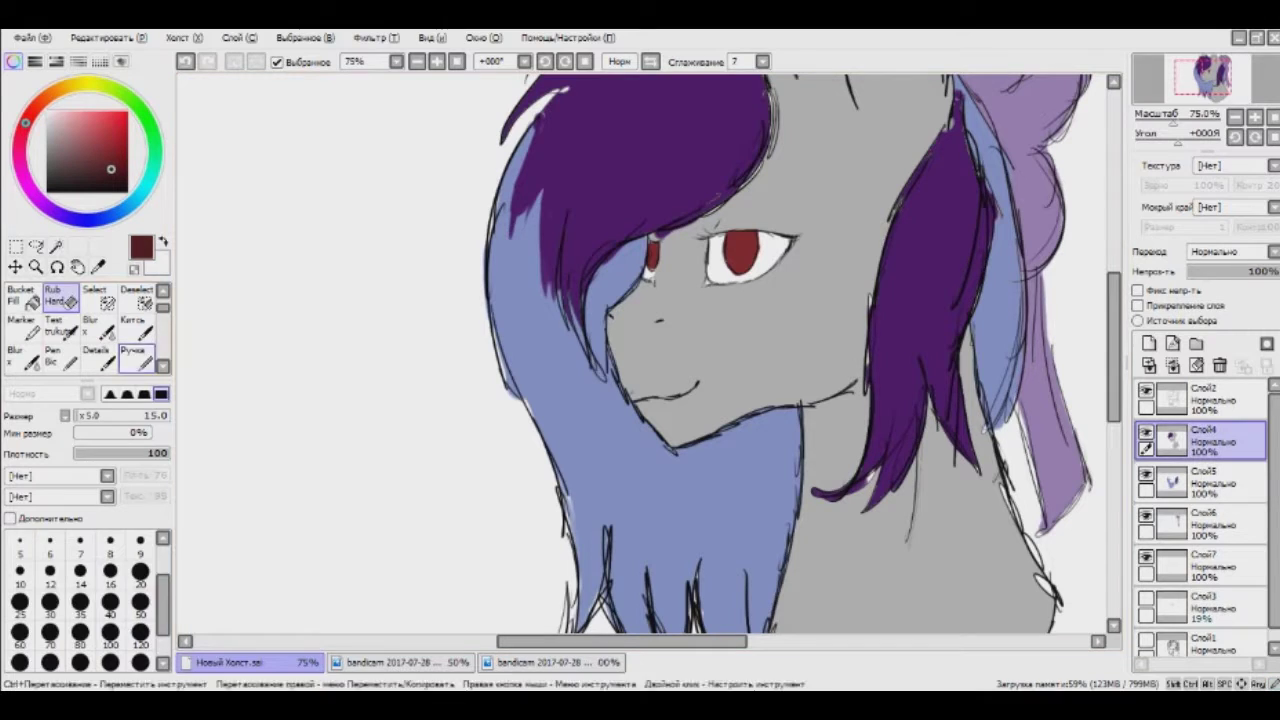
Paint a dark red oval pupil in the near eye on the eye colour layer with a size 10 pen.
{"action": "key", "text": "n"}
{"action": "scroll", "coordinate": [1200, 500], "scroll_direction": "down", "scroll_amount": 1}
{"action": "left_click", "coordinate": [1200, 553]}
{"action": "scroll", "coordinate": [745, 236], "scroll_direction": "up", "scroll_amount": 4}
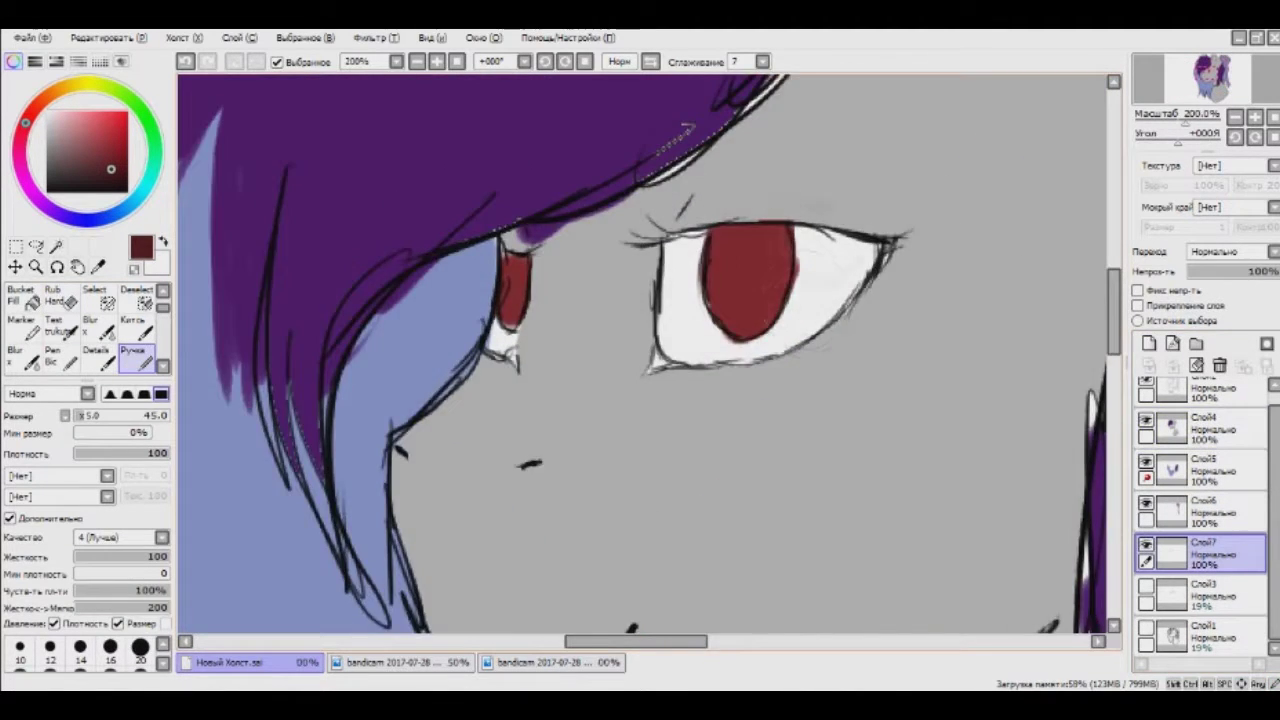
{"action": "scroll", "coordinate": [748, 215], "scroll_direction": "down", "scroll_amount": 3}
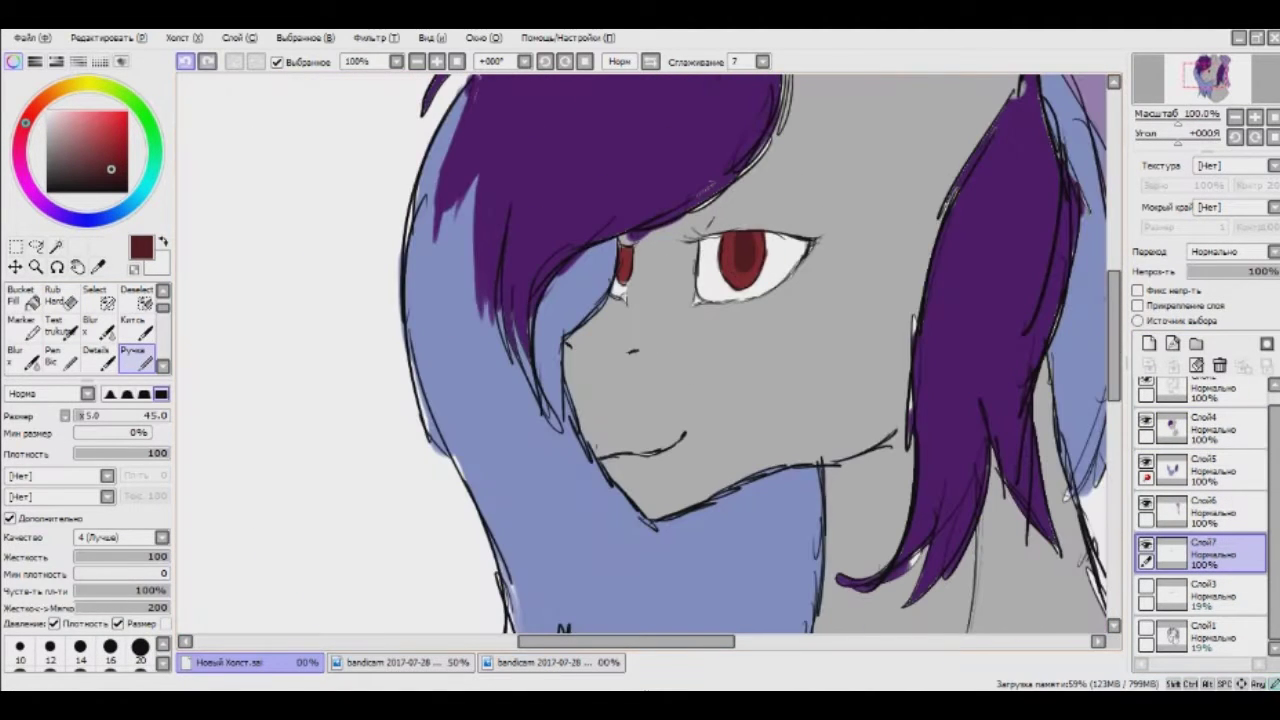
{"action": "scroll", "coordinate": [740, 255], "scroll_direction": "up", "scroll_amount": 4}
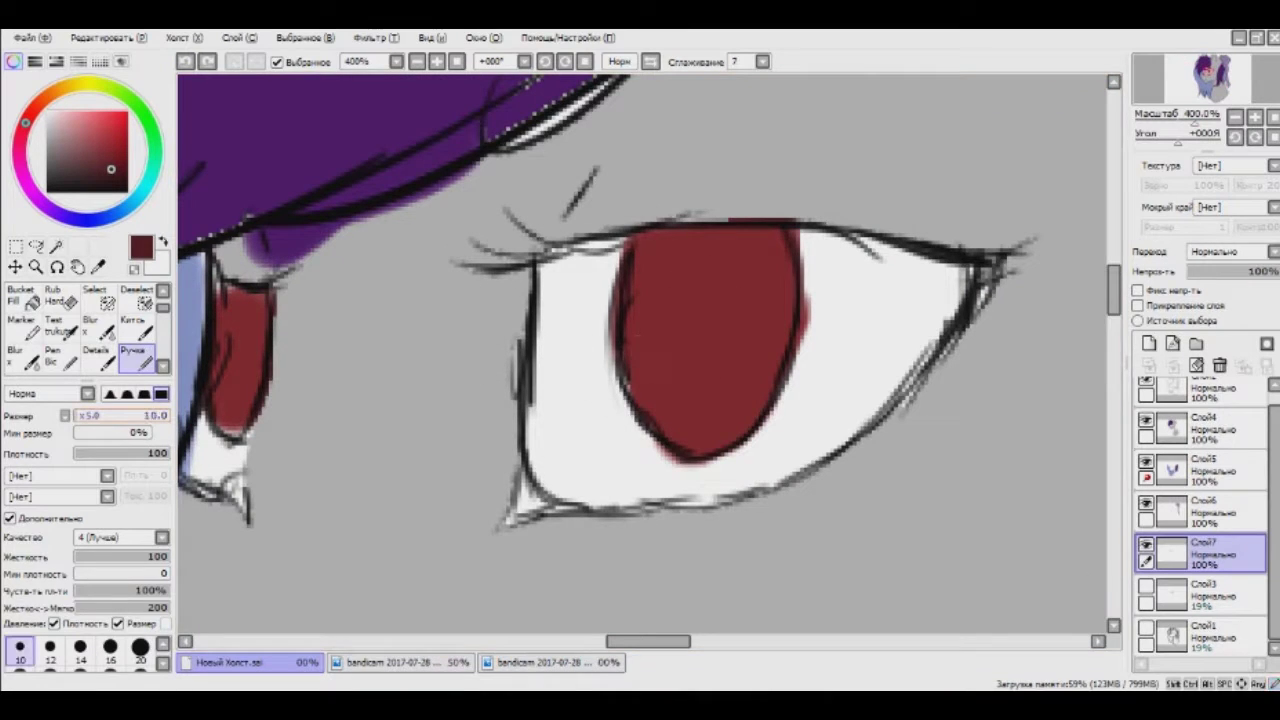
{"action": "left_click_drag", "start_coordinate": [705, 290], "coordinate": [700, 372]}
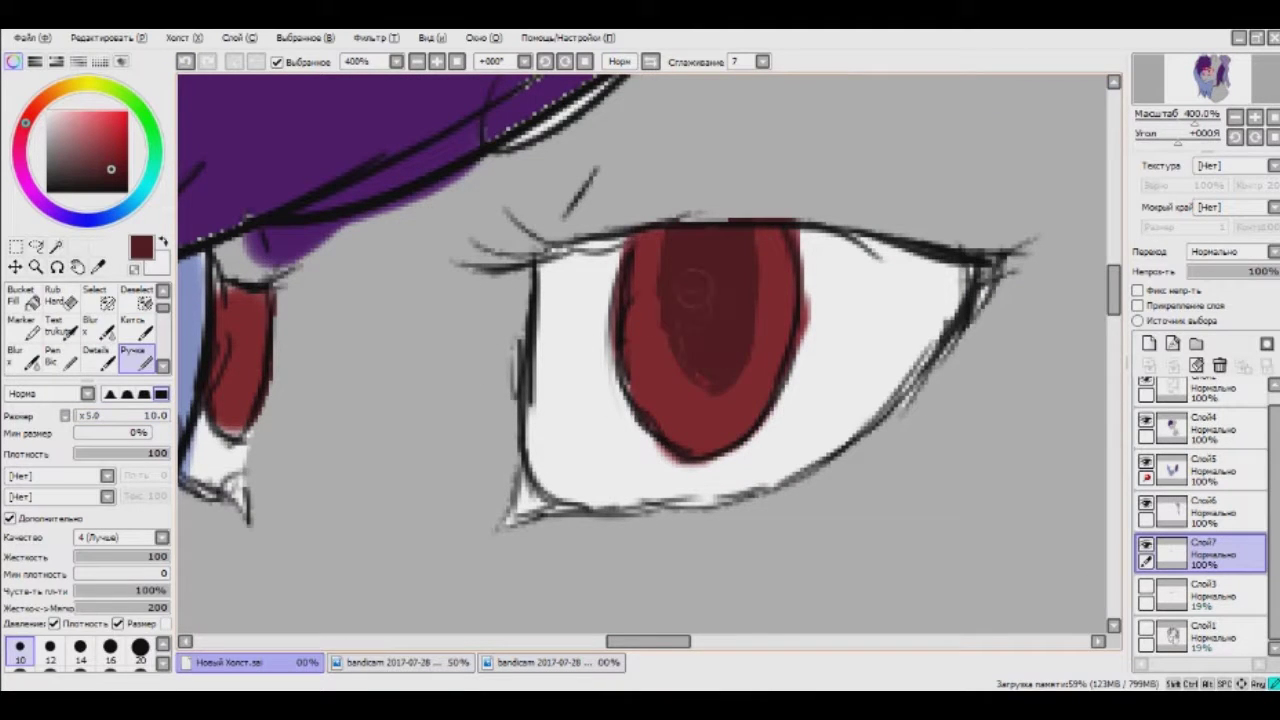
Paint the far eye's pupil dark red and darken the upper part of the near iris.
{"action": "scroll", "coordinate": [700, 390], "scroll_direction": "down", "scroll_amount": 3}
{"action": "scroll", "coordinate": [543, 271], "scroll_direction": "up", "scroll_amount": 4}
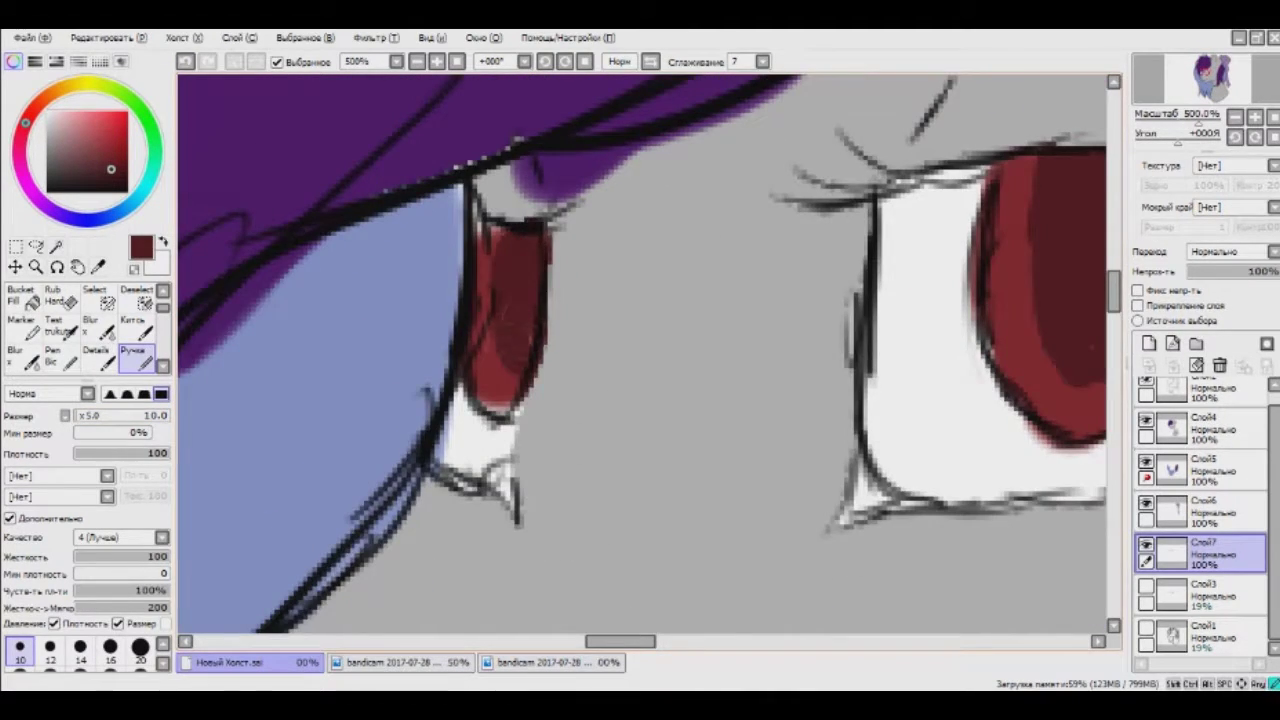
{"action": "scroll", "coordinate": [688, 278], "scroll_direction": "down", "scroll_amount": 3}
{"action": "scroll", "coordinate": [688, 278], "scroll_direction": "up", "scroll_amount": 4}
{"action": "scroll", "coordinate": [640, 350], "scroll_direction": "down", "scroll_amount": 3}
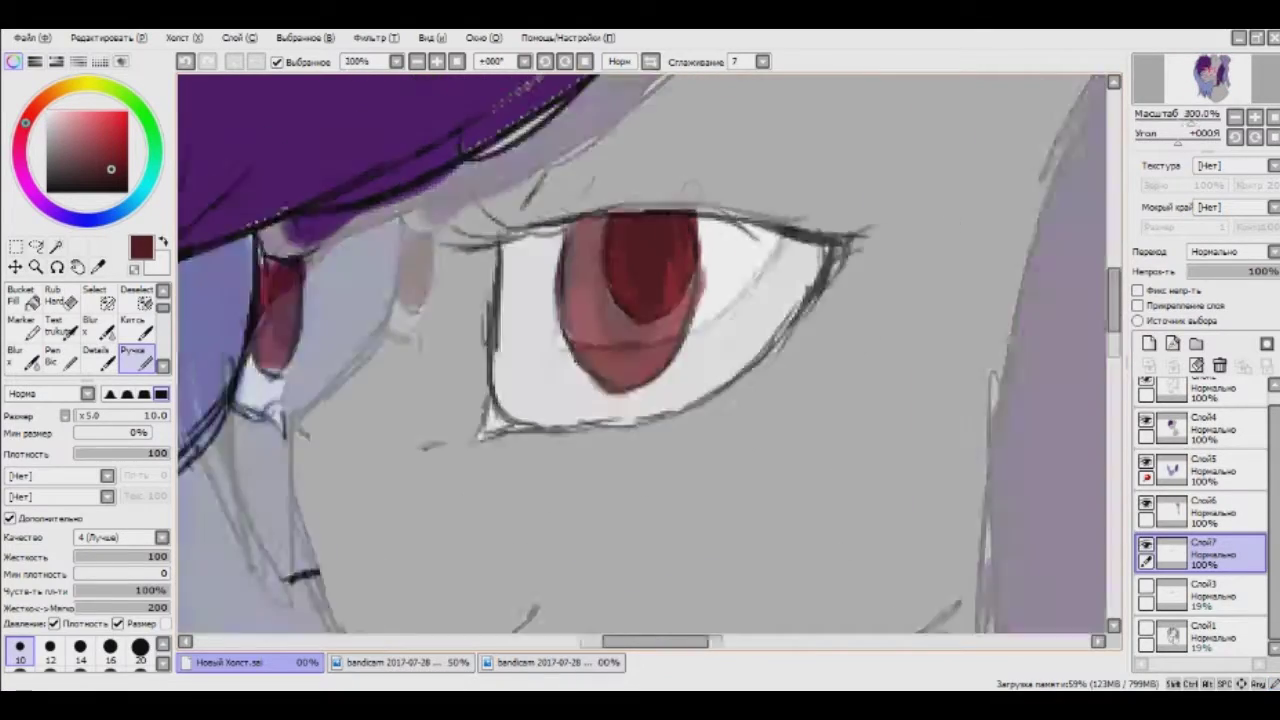
Add bright red highlights along the bottom of the irises with the size 10 pen.
{"action": "scroll", "coordinate": [640, 350], "scroll_direction": "up", "scroll_amount": 2}
{"action": "scroll", "coordinate": [640, 350], "scroll_direction": "down", "scroll_amount": 2}
{"action": "scroll", "coordinate": [640, 350], "scroll_direction": "up", "scroll_amount": 4}
{"action": "left_click_drag", "start_coordinate": [722, 325], "coordinate": [795, 322]}
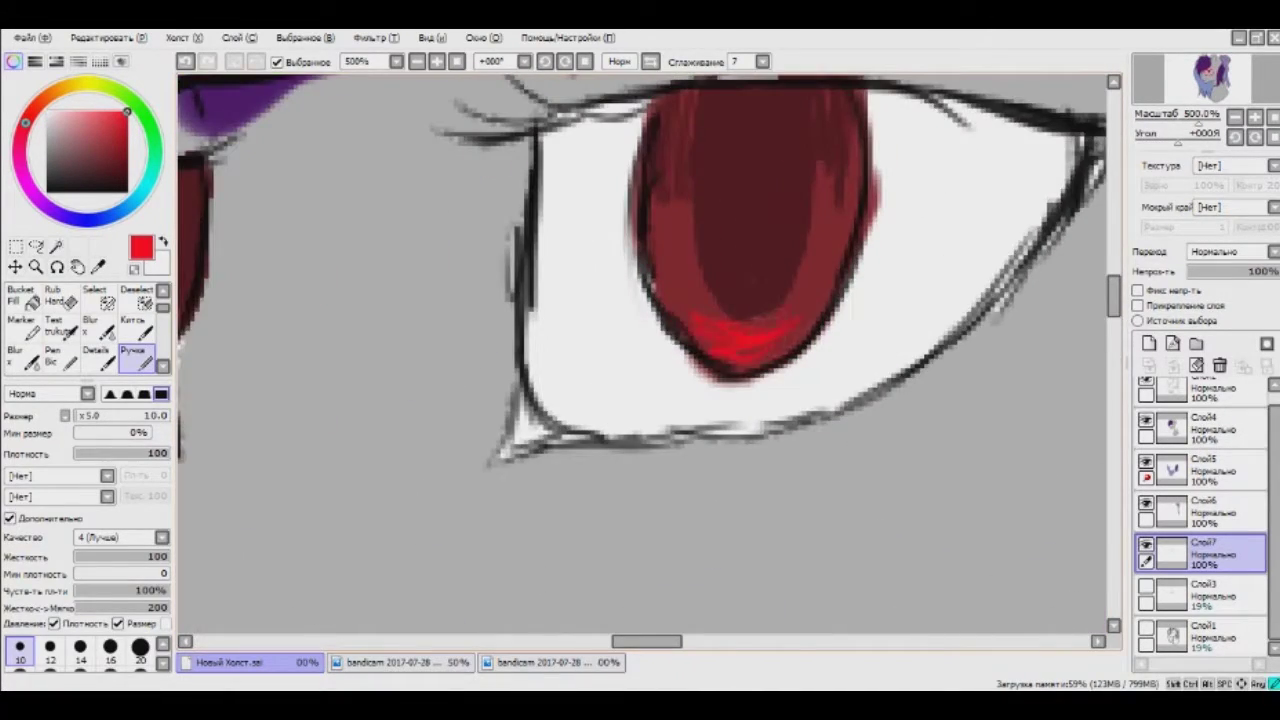
{"action": "scroll", "coordinate": [640, 350], "scroll_direction": "down", "scroll_amount": 6}
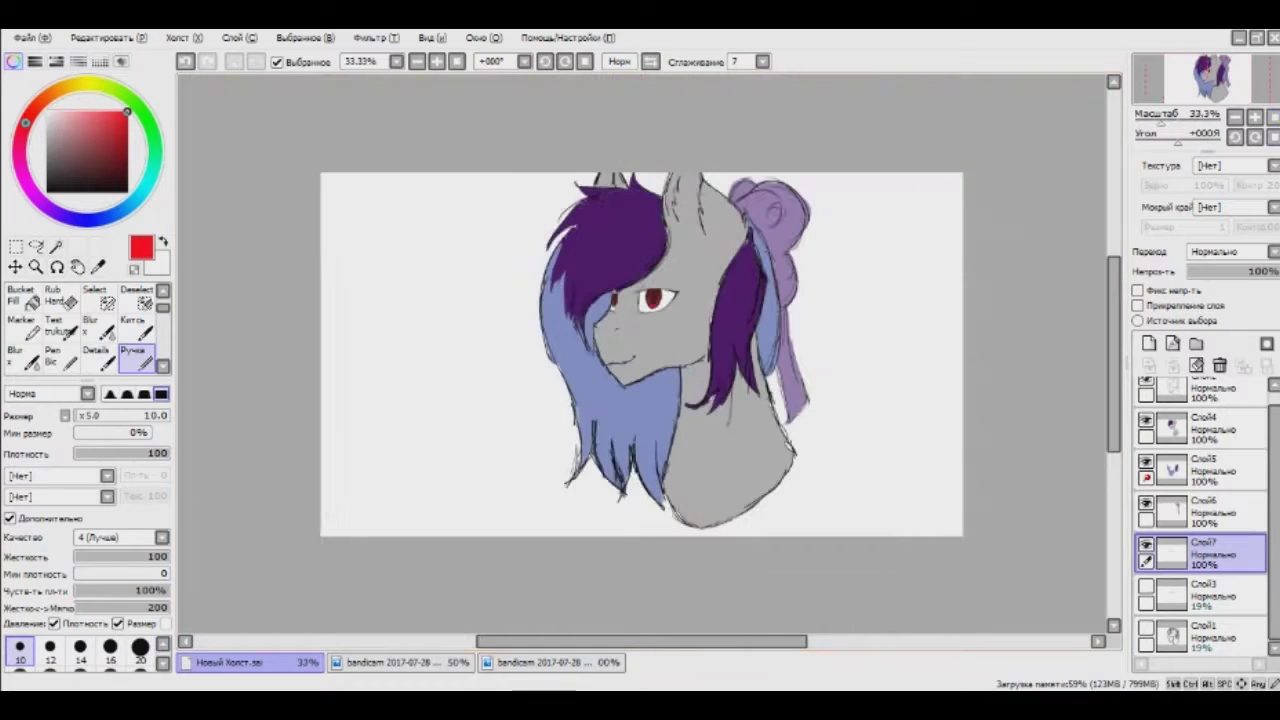
{"action": "scroll", "coordinate": [640, 350], "scroll_direction": "up", "scroll_amount": 1}
Add a layer above the grey and purple fills and select the pony's grey head and neck by colour on the fill layer.
{"action": "left_click", "coordinate": [1200, 440]}
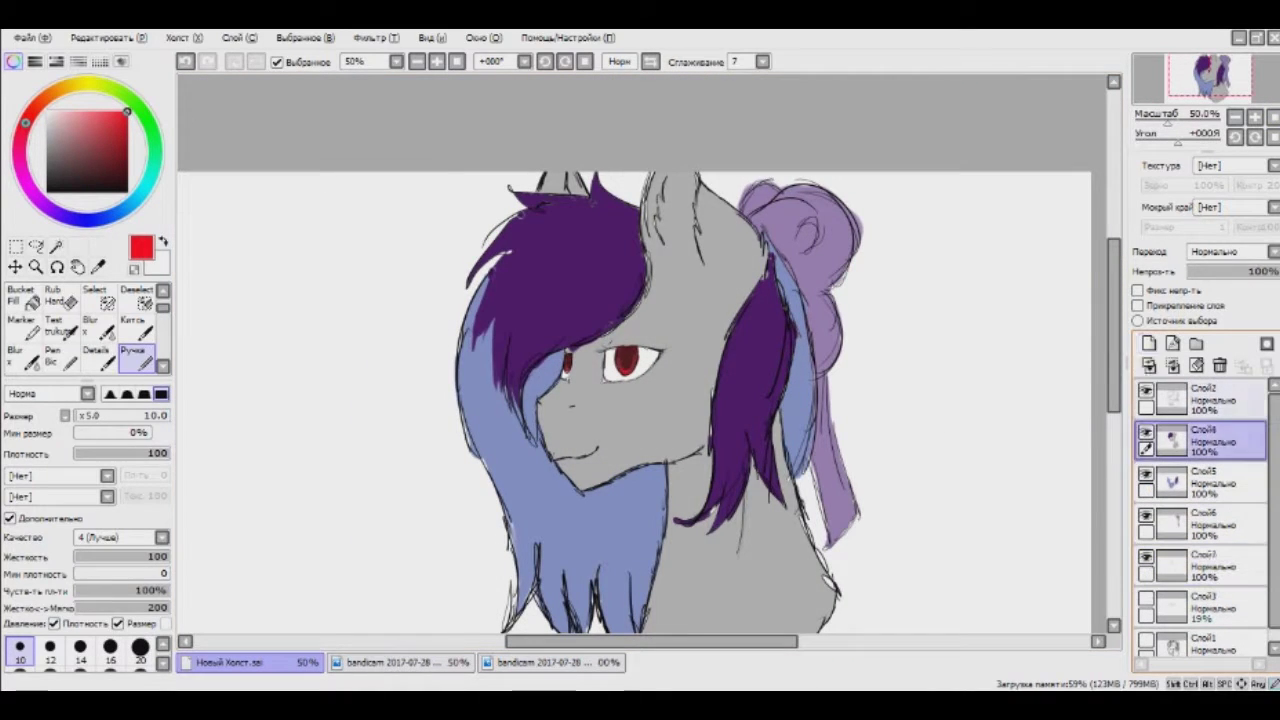
{"action": "left_click", "coordinate": [1149, 343]}
{"action": "left_click", "coordinate": [1200, 482]}
{"action": "scroll", "coordinate": [640, 350], "scroll_direction": "down", "scroll_amount": 1}
{"action": "left_click", "coordinate": [56, 245]}
{"action": "scroll", "coordinate": [640, 350], "scroll_direction": "up", "scroll_amount": 1}
{"action": "left_click", "coordinate": [700, 420]}
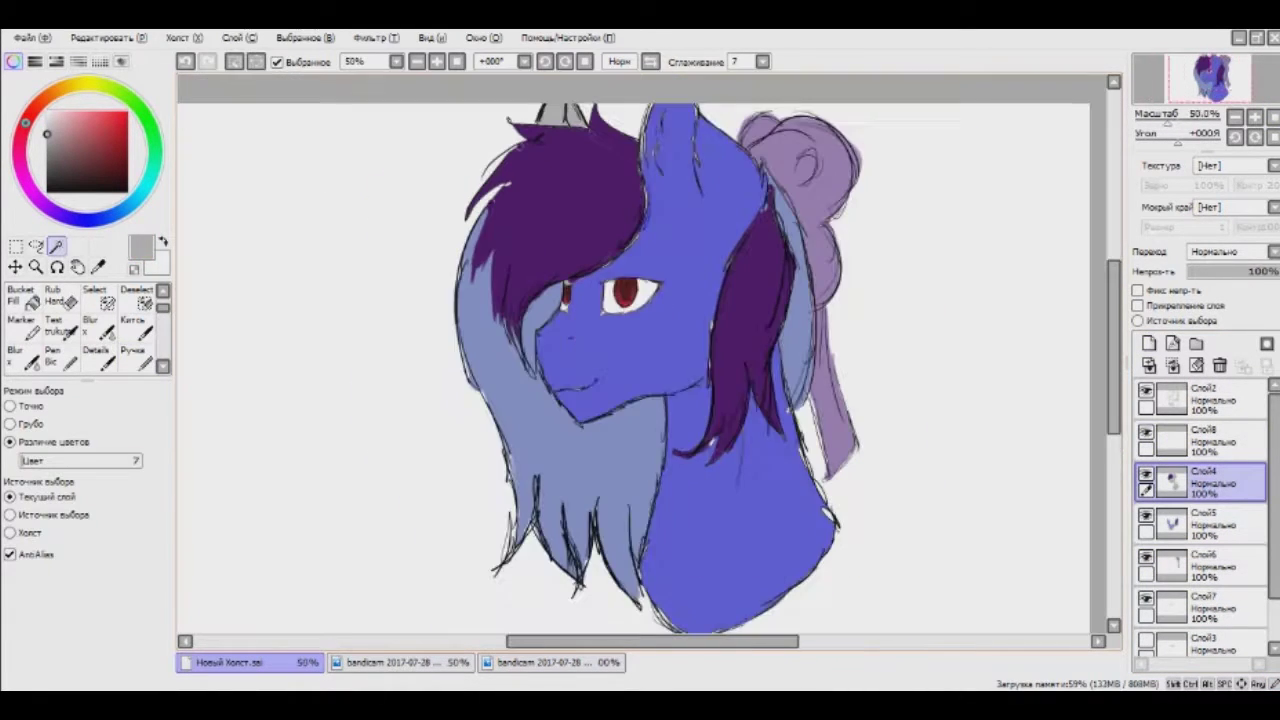
Hide every layer except the one holding the grey and purple fills.
{"action": "left_click", "coordinate": [1146, 515]}
{"action": "left_click", "coordinate": [1146, 557]}
{"action": "left_click", "coordinate": [1146, 599]}
{"action": "left_click", "coordinate": [1146, 390]}
{"action": "left_click", "coordinate": [1146, 432]}
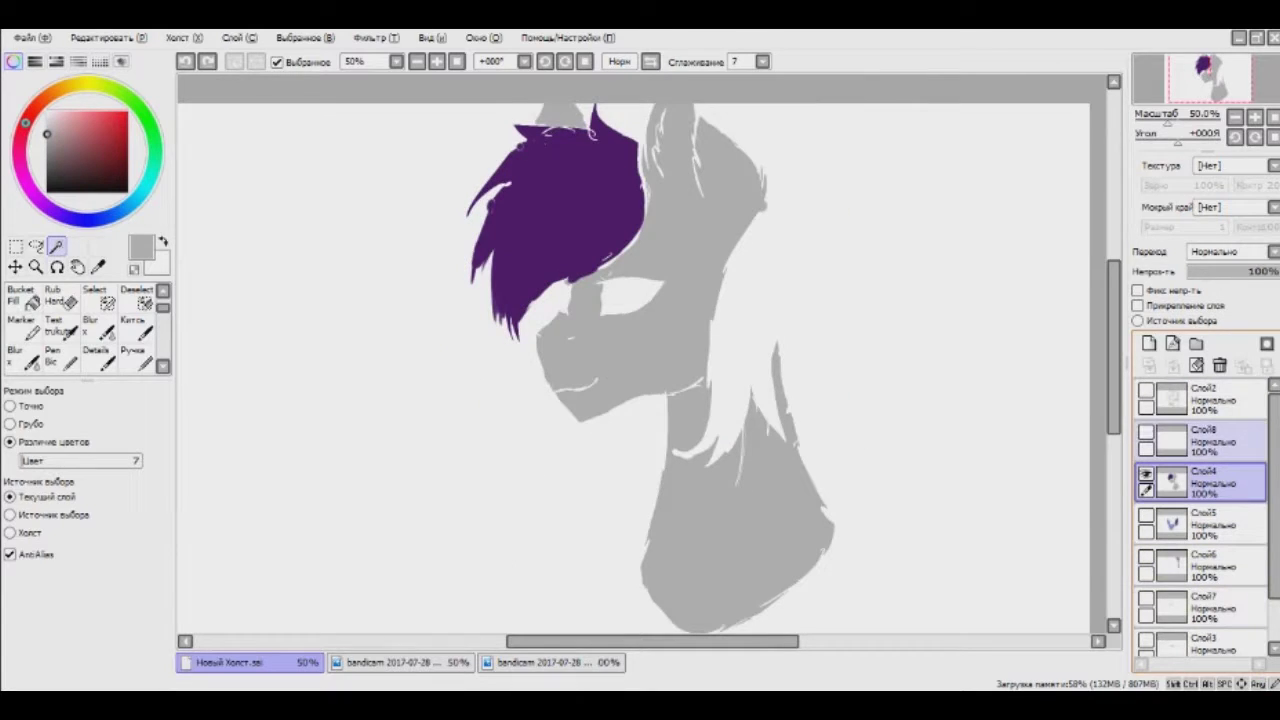
Select the grey head and neck together with the far ear, and show the hidden layers again.
{"action": "left_click", "coordinate": [1146, 432]}
{"action": "scroll", "coordinate": [640, 350], "scroll_direction": "down", "scroll_amount": 1}
{"action": "left_click", "coordinate": [1146, 390]}
{"action": "left_click", "coordinate": [1146, 515]}
{"action": "left_click", "coordinate": [1146, 557]}
{"action": "left_click", "coordinate": [1146, 599]}
{"action": "left_click", "coordinate": [1146, 640]}
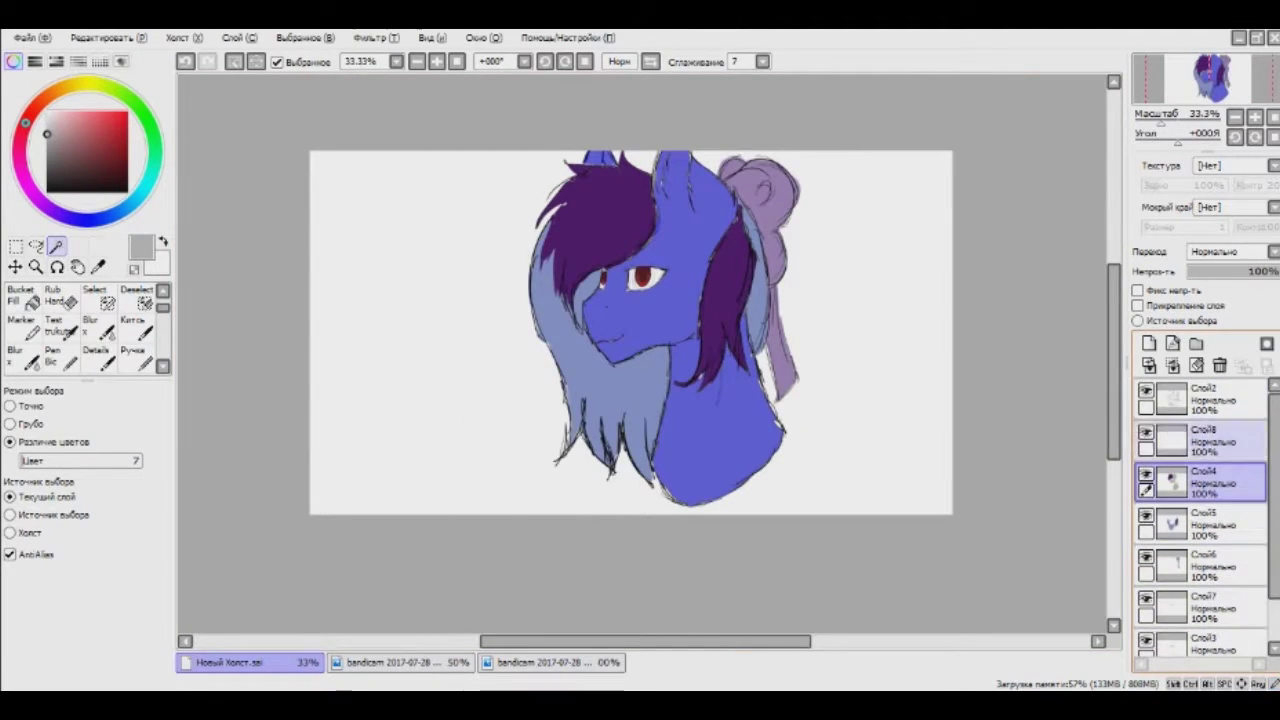
Paint dark grey shadows inside the near ear and start the shading behind it on the new layer with a size 15 pen.
{"action": "left_click", "coordinate": [1200, 440]}
{"action": "left_click", "coordinate": [133, 355]}
{"action": "key", "text": "Delete"}
{"action": "scroll", "coordinate": [276, 205], "scroll_direction": "up", "scroll_amount": 3}
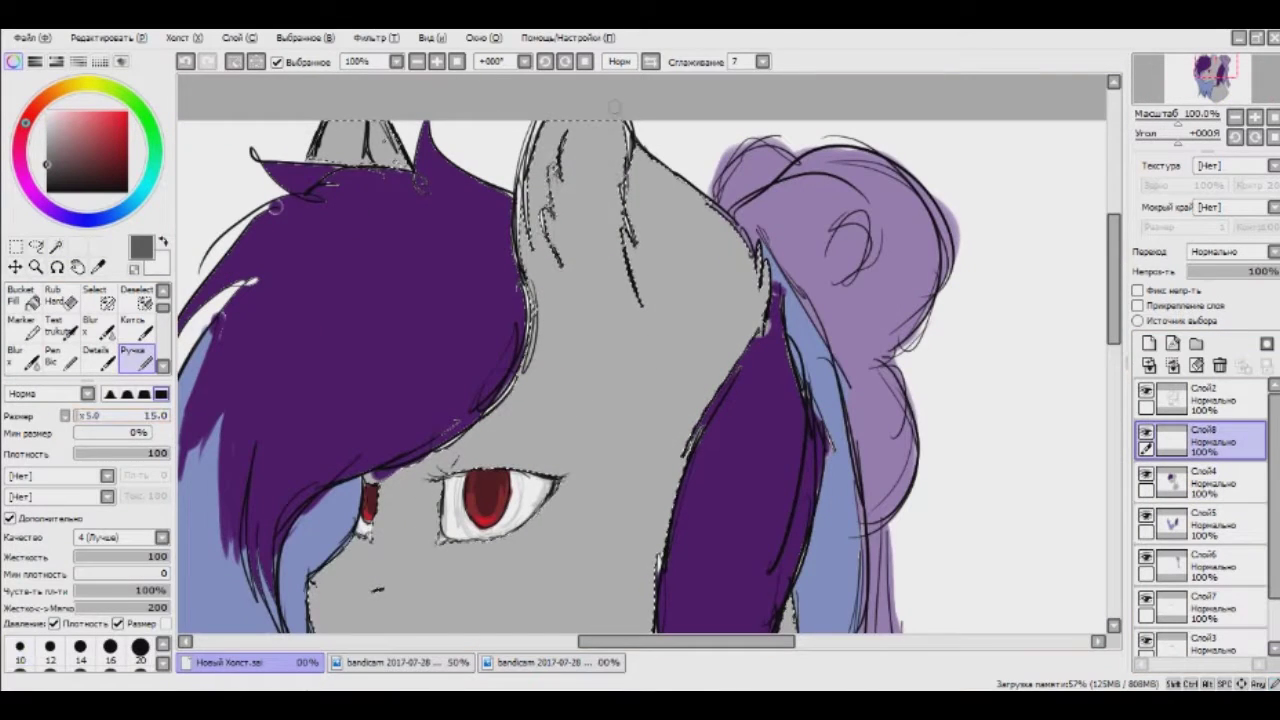
{"action": "scroll", "coordinate": [640, 380], "scroll_direction": "down", "scroll_amount": 3}
{"action": "scroll", "coordinate": [640, 380], "scroll_direction": "up", "scroll_amount": 3}
{"action": "scroll", "coordinate": [640, 380], "scroll_direction": "down", "scroll_amount": 3}
{"action": "scroll", "coordinate": [640, 380], "scroll_direction": "up", "scroll_amount": 3}
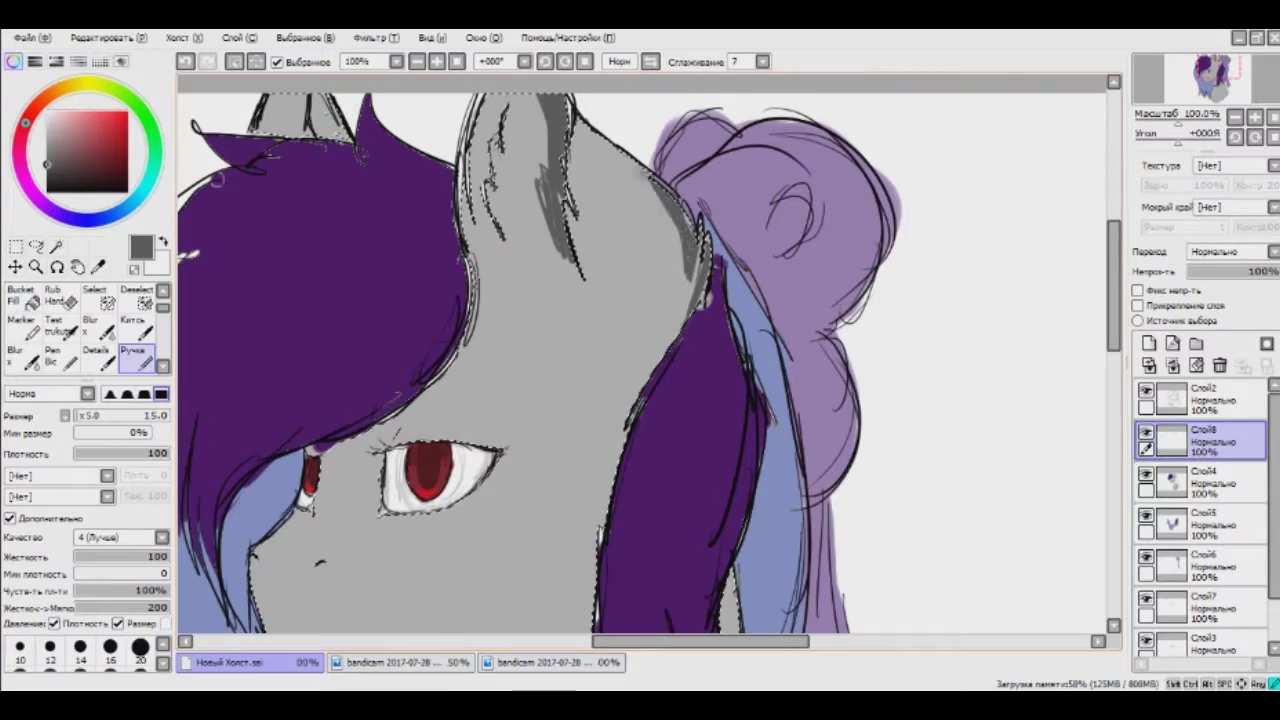
Extend the dark grey shadow along the back of the head and shade the far ear.
{"action": "scroll", "coordinate": [640, 355], "scroll_direction": "up", "scroll_amount": 1}
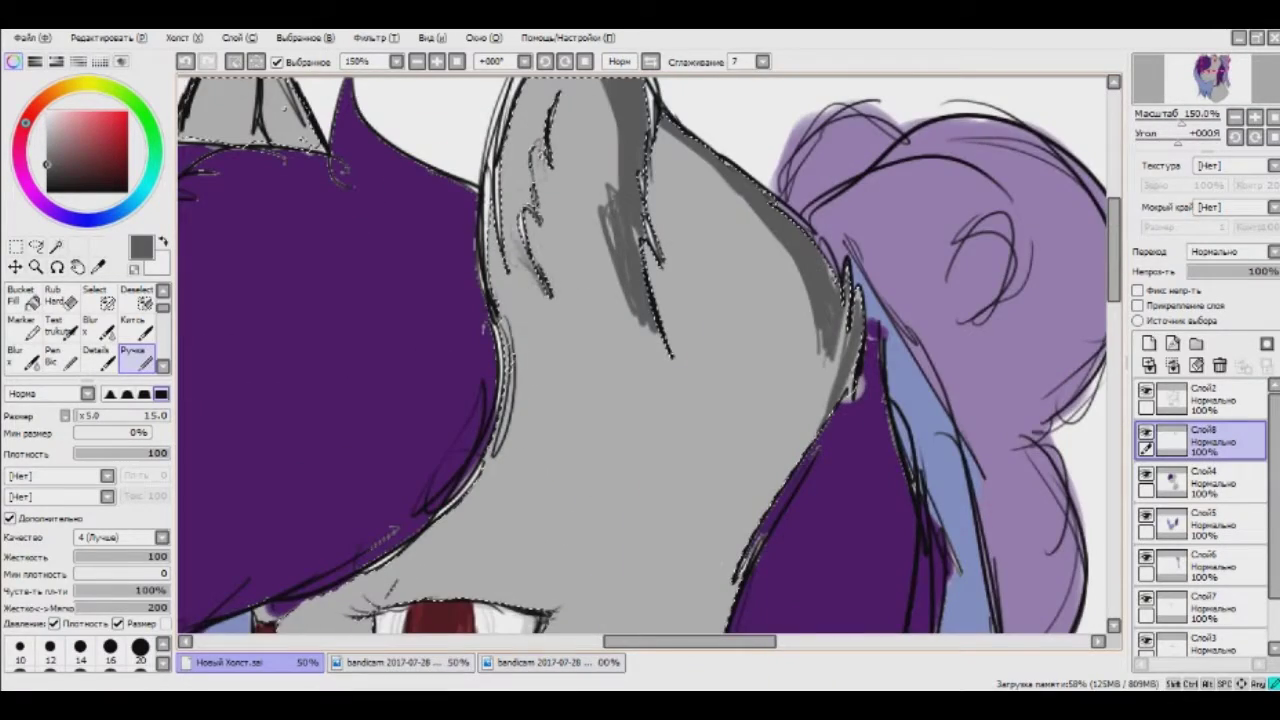
{"action": "scroll", "coordinate": [640, 355], "scroll_direction": "down", "scroll_amount": 2}
{"action": "scroll", "coordinate": [640, 355], "scroll_direction": "up", "scroll_amount": 2}
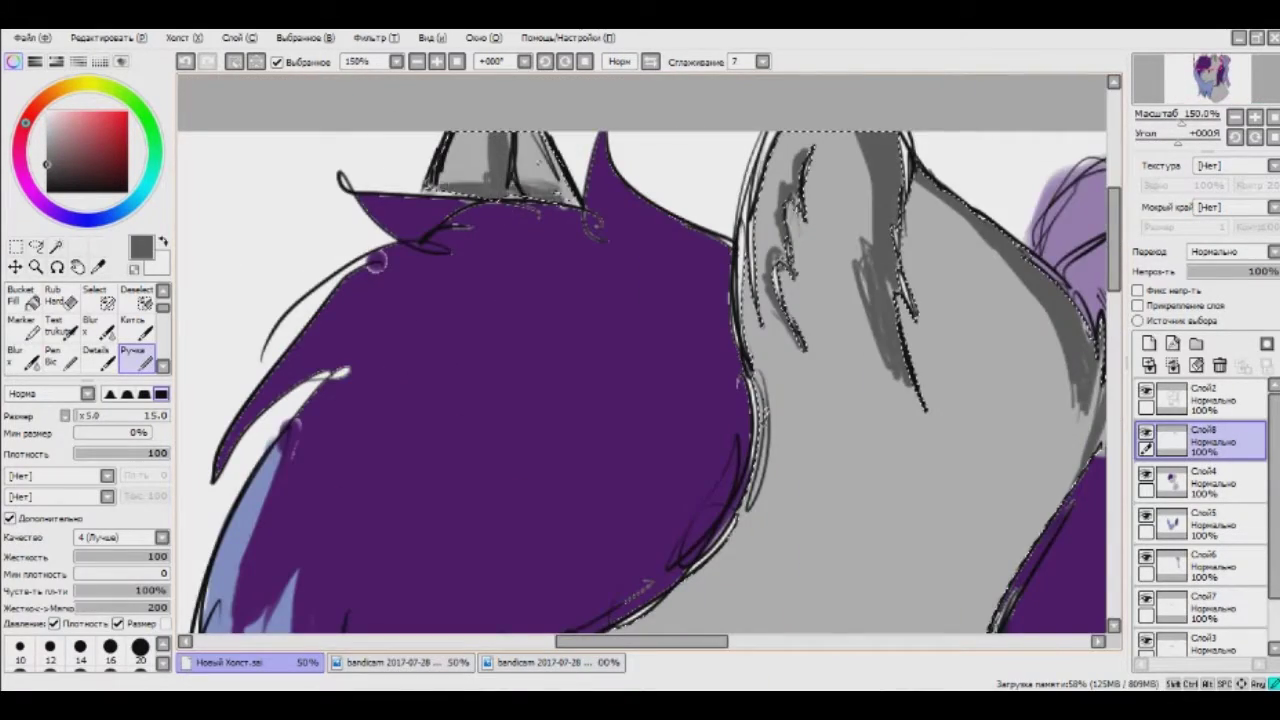
Paint dark grey shadows along the forehead beside the mane, beside the rear lock, at the eye corner and on the muzzle.
{"action": "scroll", "coordinate": [640, 355], "scroll_direction": "down", "scroll_amount": 2}
{"action": "scroll", "coordinate": [640, 355], "scroll_direction": "up", "scroll_amount": 1}
{"action": "scroll", "coordinate": [640, 355], "scroll_direction": "down", "scroll_amount": 1}
{"action": "scroll", "coordinate": [640, 355], "scroll_direction": "up", "scroll_amount": 1}
{"action": "scroll", "coordinate": [640, 355], "scroll_direction": "down", "scroll_amount": 1}
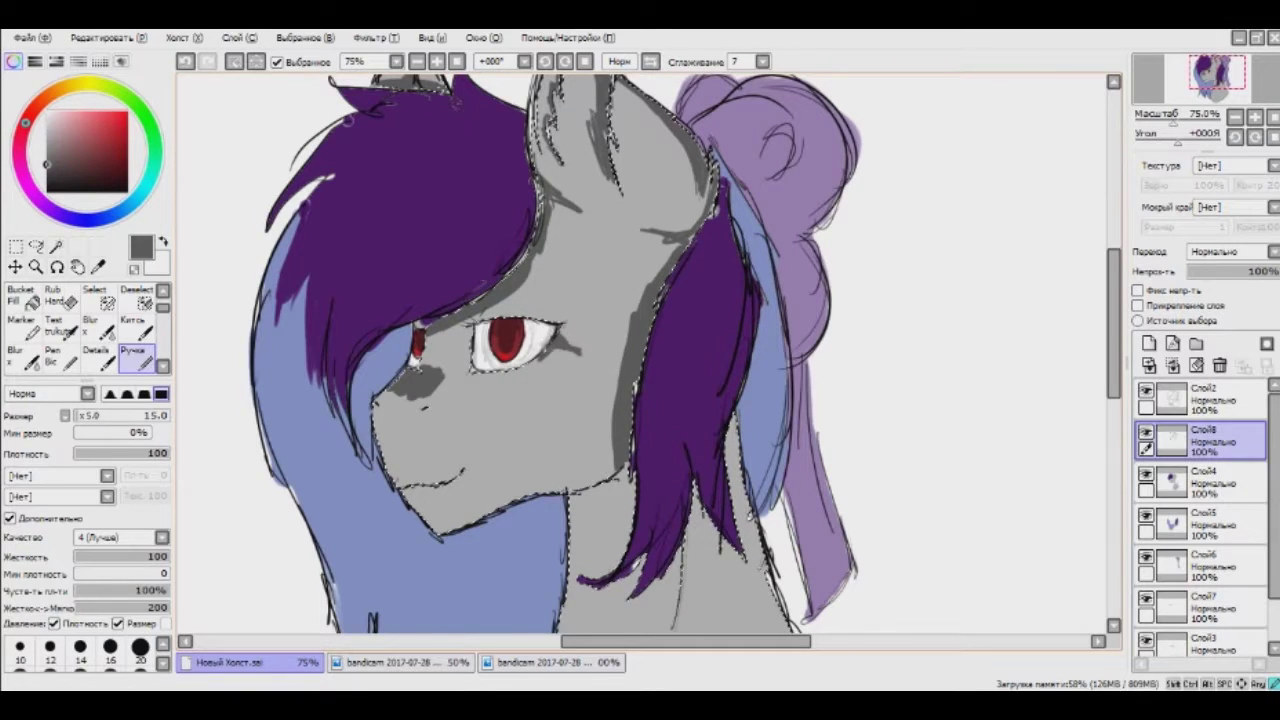
{"action": "scroll", "coordinate": [640, 355], "scroll_direction": "down", "scroll_amount": 3}
{"action": "scroll", "coordinate": [640, 355], "scroll_direction": "up", "scroll_amount": 4}
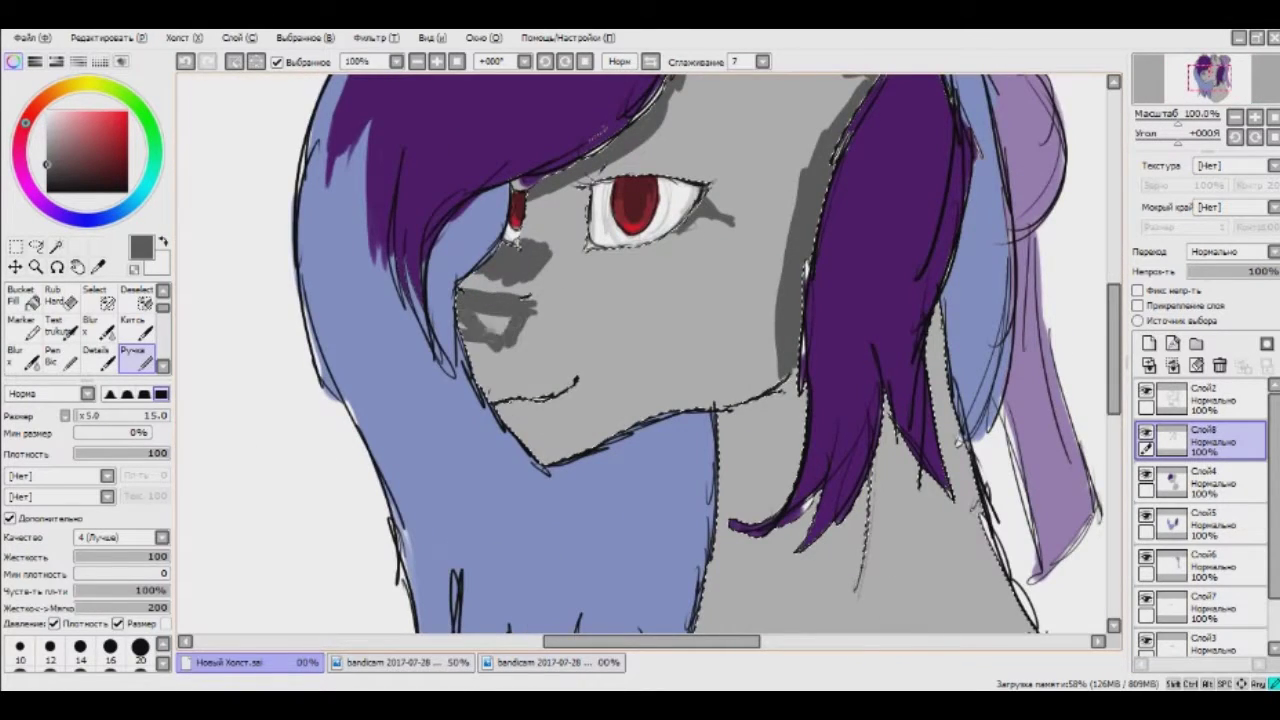
Paint dark grey shadows under the jaw, beneath the rear hair lock and along the back of the neck.
{"action": "scroll", "coordinate": [640, 355], "scroll_direction": "down", "scroll_amount": 3}
{"action": "scroll", "coordinate": [640, 355], "scroll_direction": "up", "scroll_amount": 2}
{"action": "left_click_drag", "start_coordinate": [640, 395], "coordinate": [613, 436]}
{"action": "scroll", "coordinate": [449, 284], "scroll_direction": "down", "scroll_amount": 1}
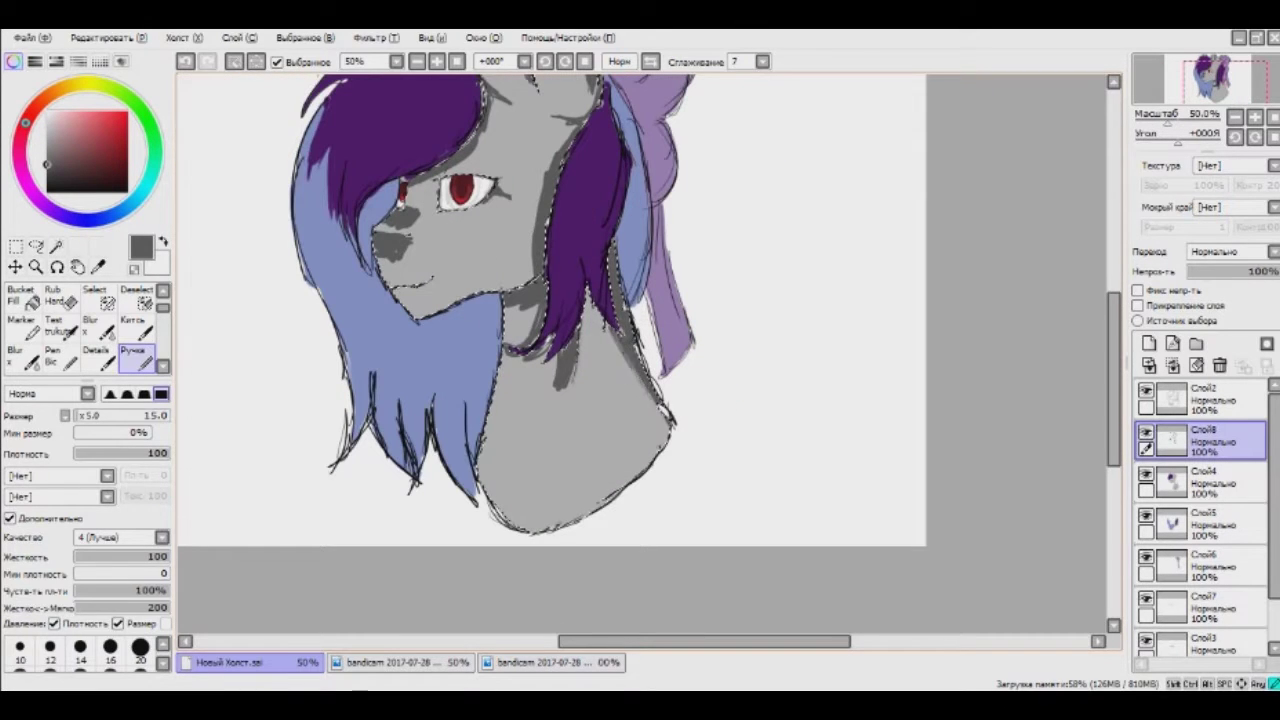
{"action": "scroll", "coordinate": [640, 355], "scroll_direction": "up", "scroll_amount": 1}
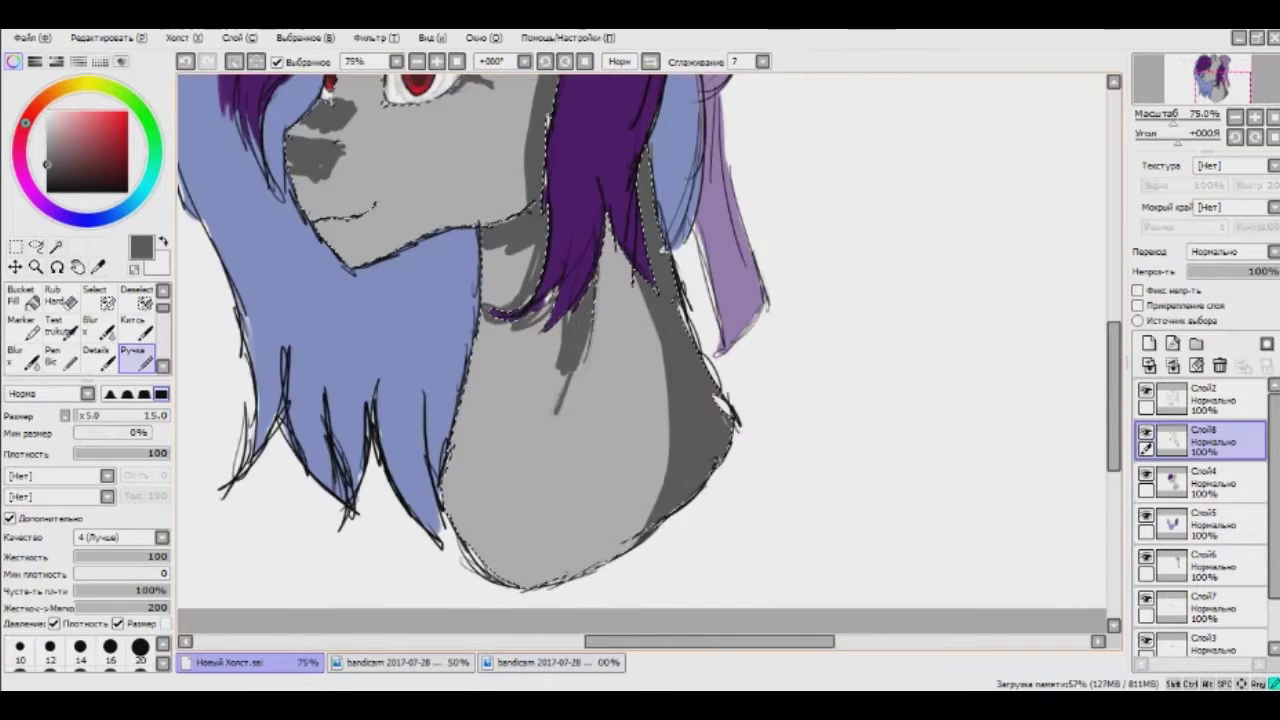
{"action": "scroll", "coordinate": [640, 355], "scroll_direction": "down", "scroll_amount": 2}
{"action": "scroll", "coordinate": [640, 355], "scroll_direction": "up", "scroll_amount": 2}
{"action": "scroll", "coordinate": [640, 355], "scroll_direction": "down", "scroll_amount": 1}
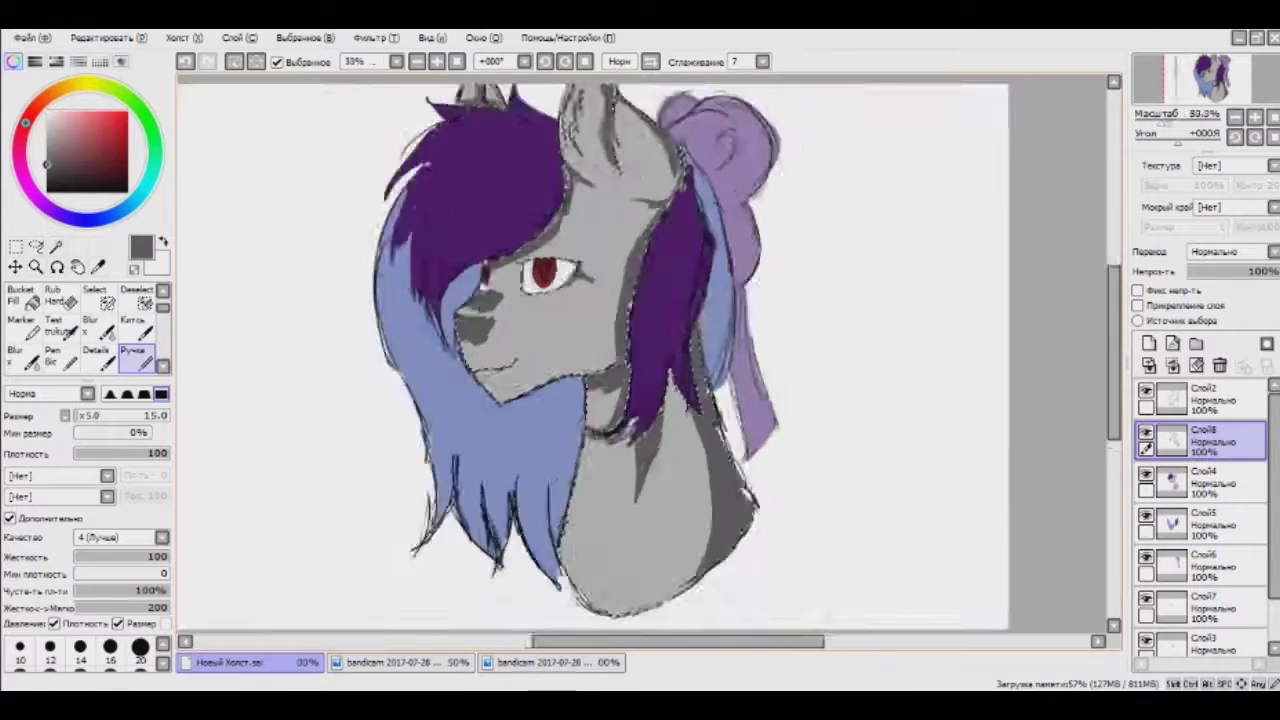
Soften the shadow along the back of the neck with the Blur brush at size 40.
{"action": "key", "text": "b"}
{"action": "key", "text": "bracketleft"}
{"action": "key", "text": "bracketleft"}
{"action": "key", "text": "bracketleft"}
{"action": "key", "text": "bracketleft"}
{"action": "key", "text": "bracketleft"}
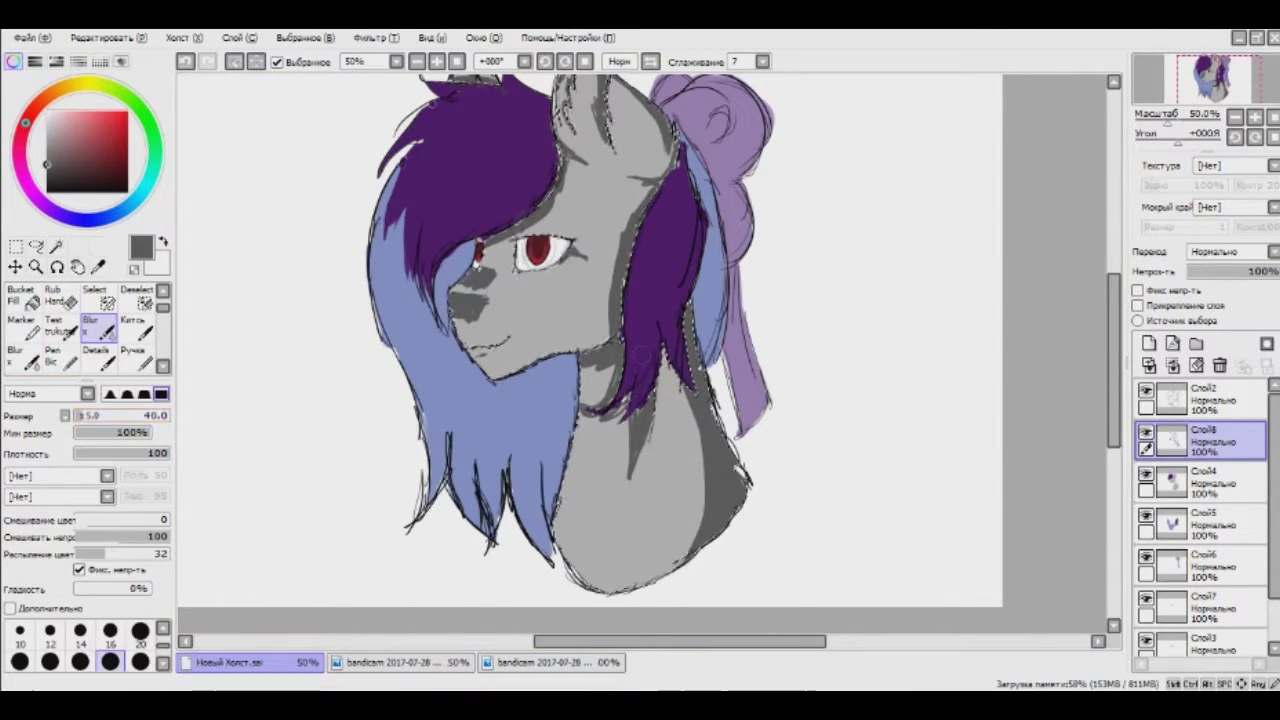
{"action": "scroll", "coordinate": [805, 411], "scroll_direction": "up", "scroll_amount": 1}
{"action": "left_click_drag", "start_coordinate": [690, 380], "coordinate": [680, 575]}
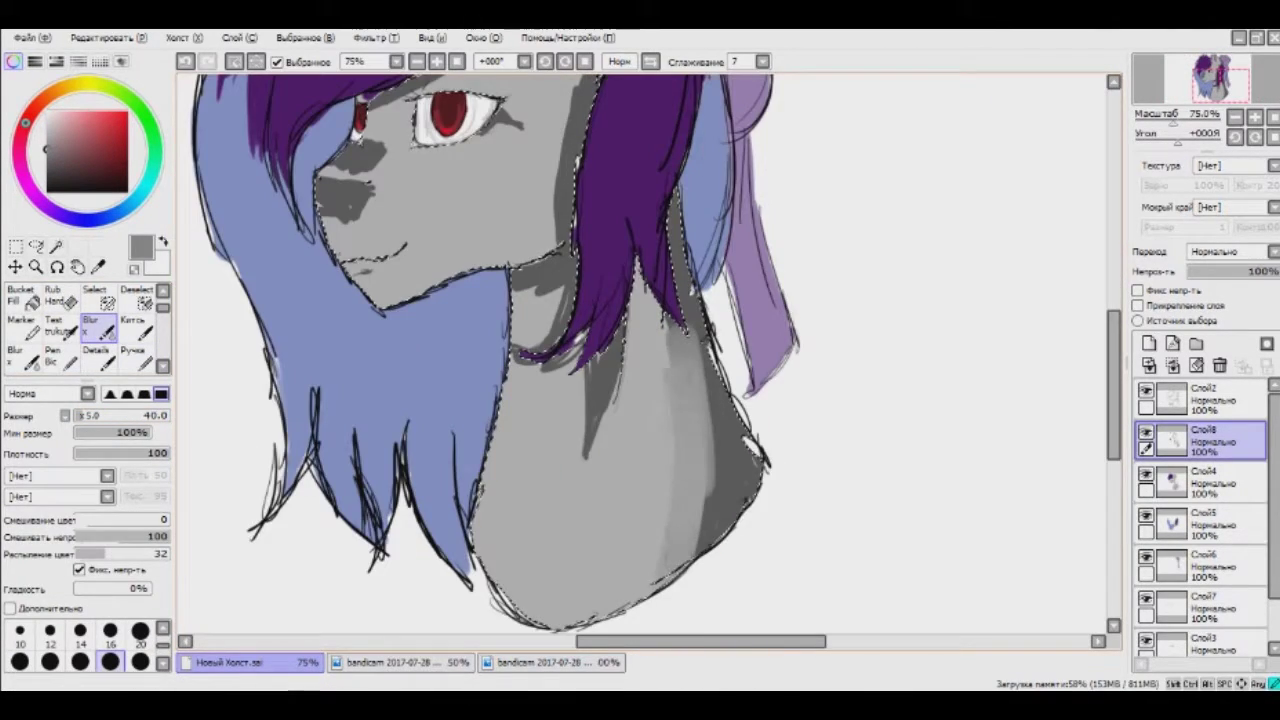
{"action": "scroll", "coordinate": [640, 355], "scroll_direction": "down", "scroll_amount": 1}
Reduce the Blur brush to size 20 and blend the neck shadow under the jaw.
{"action": "scroll", "coordinate": [640, 355], "scroll_direction": "up", "scroll_amount": 3}
{"action": "key", "text": "bracketleft"}
{"action": "key", "text": "bracketleft"}
{"action": "key", "text": "bracketleft"}
{"action": "key", "text": "bracketleft"}
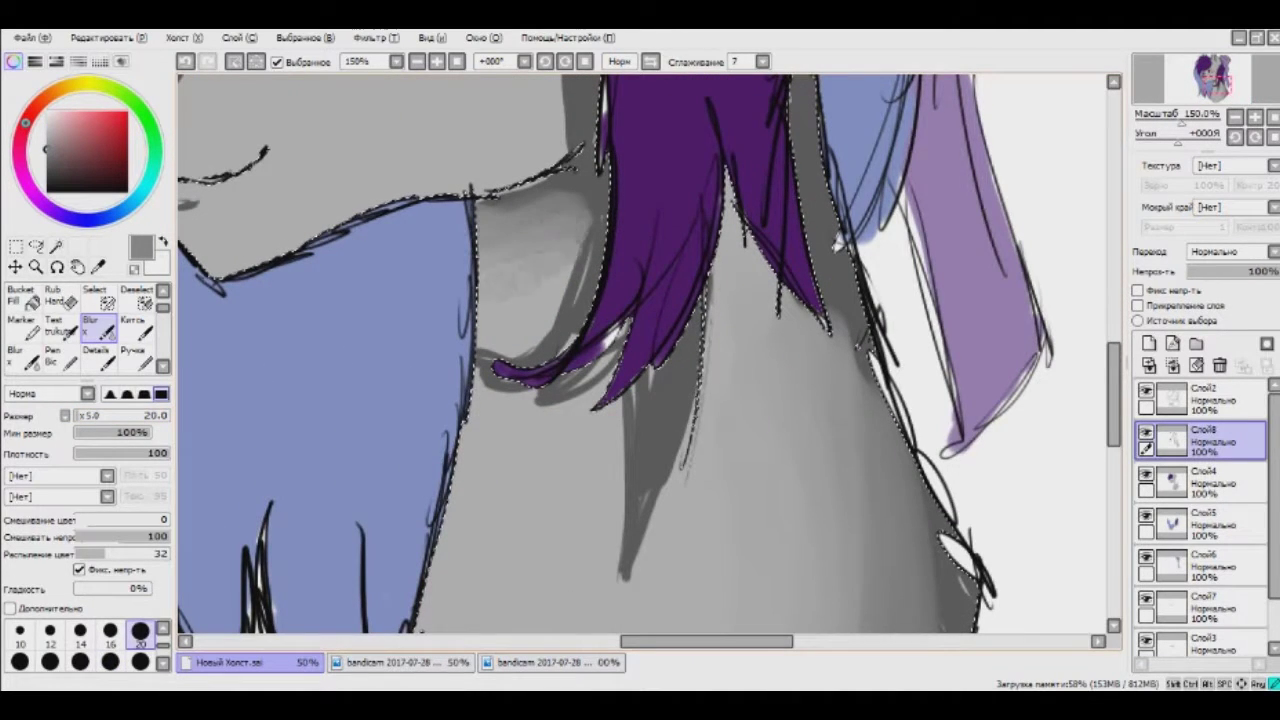
{"action": "left_click_drag", "start_coordinate": [640, 355], "coordinate": [570, 295]}
{"action": "mouse_move", "coordinate": [640, 355]}
{"action": "left_mouse_down"}
{"action": "mouse_move", "coordinate": [480, 375]}
{"action": "mouse_move", "coordinate": [460, 425]}
{"action": "left_mouse_up"}
{"action": "key", "text": "n"}
{"action": "key", "text": "b"}
Blend the shadows inside the near ear, on the back of the head and along the forehead beside the mane.
{"action": "left_click_drag", "start_coordinate": [640, 355], "coordinate": [860, 560]}
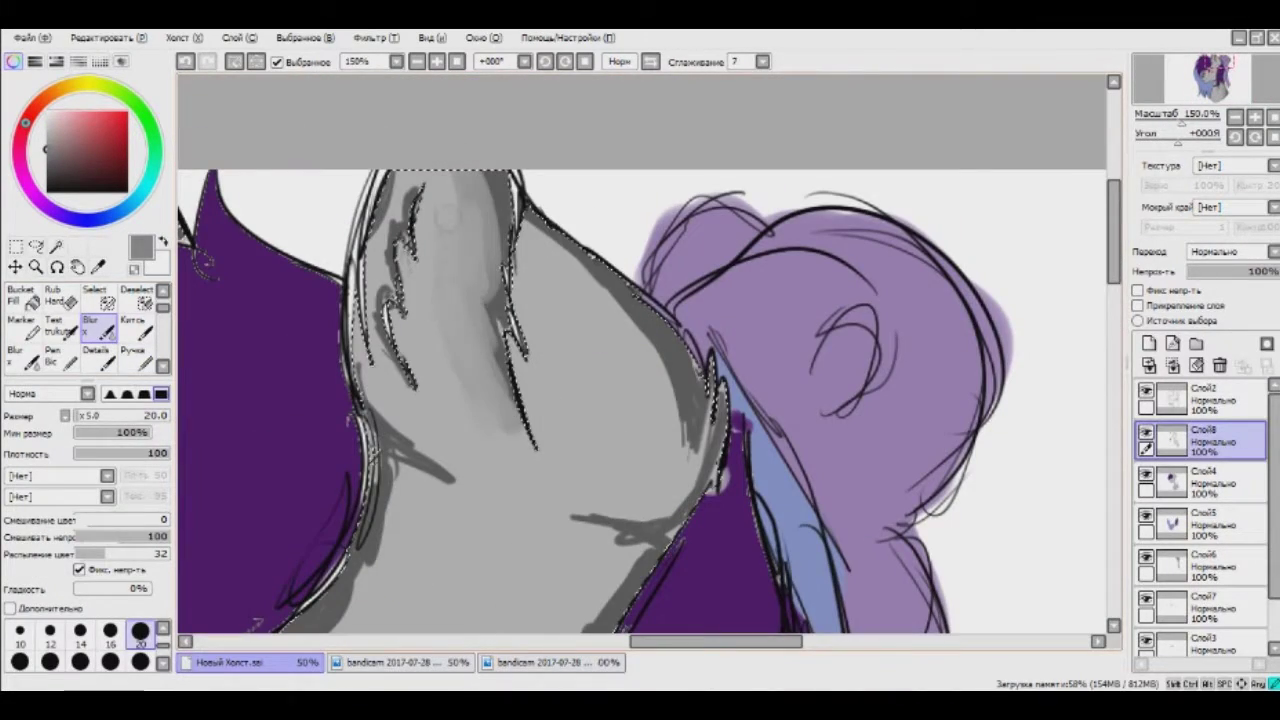
{"action": "left_click_drag", "start_coordinate": [640, 355], "coordinate": [520, 320]}
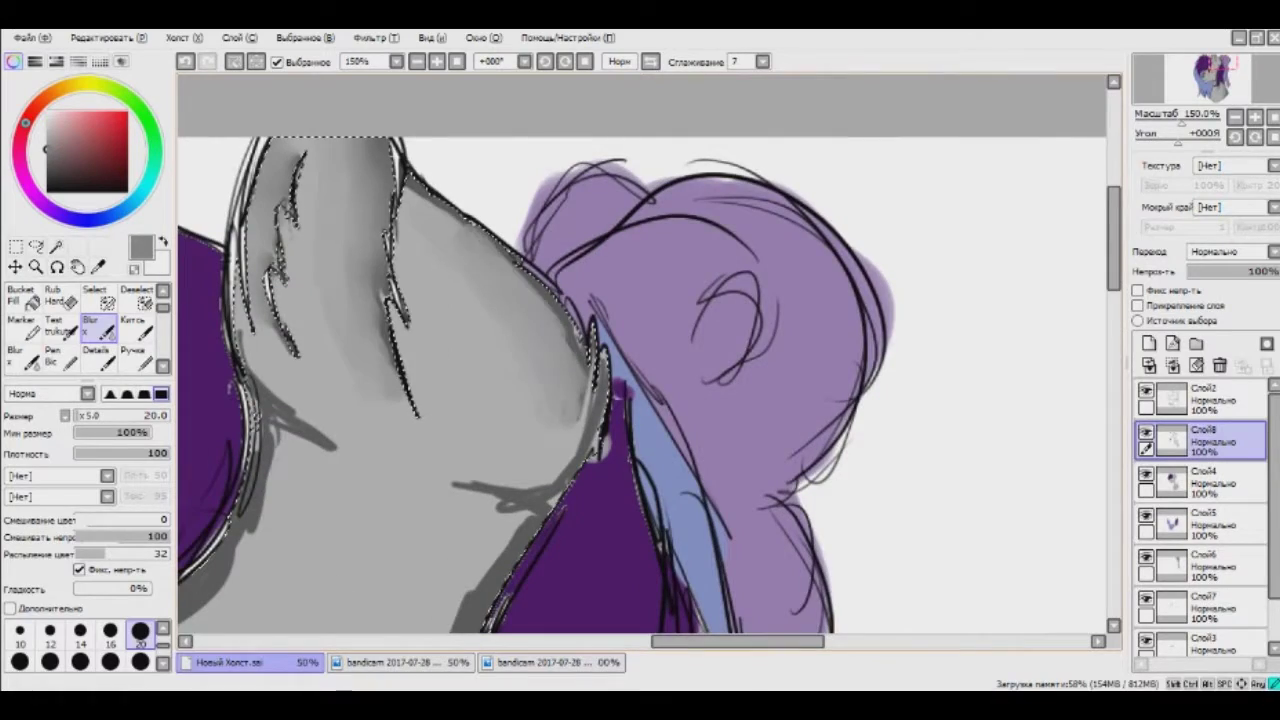
{"action": "scroll", "coordinate": [640, 355], "scroll_direction": "down", "scroll_amount": 2}
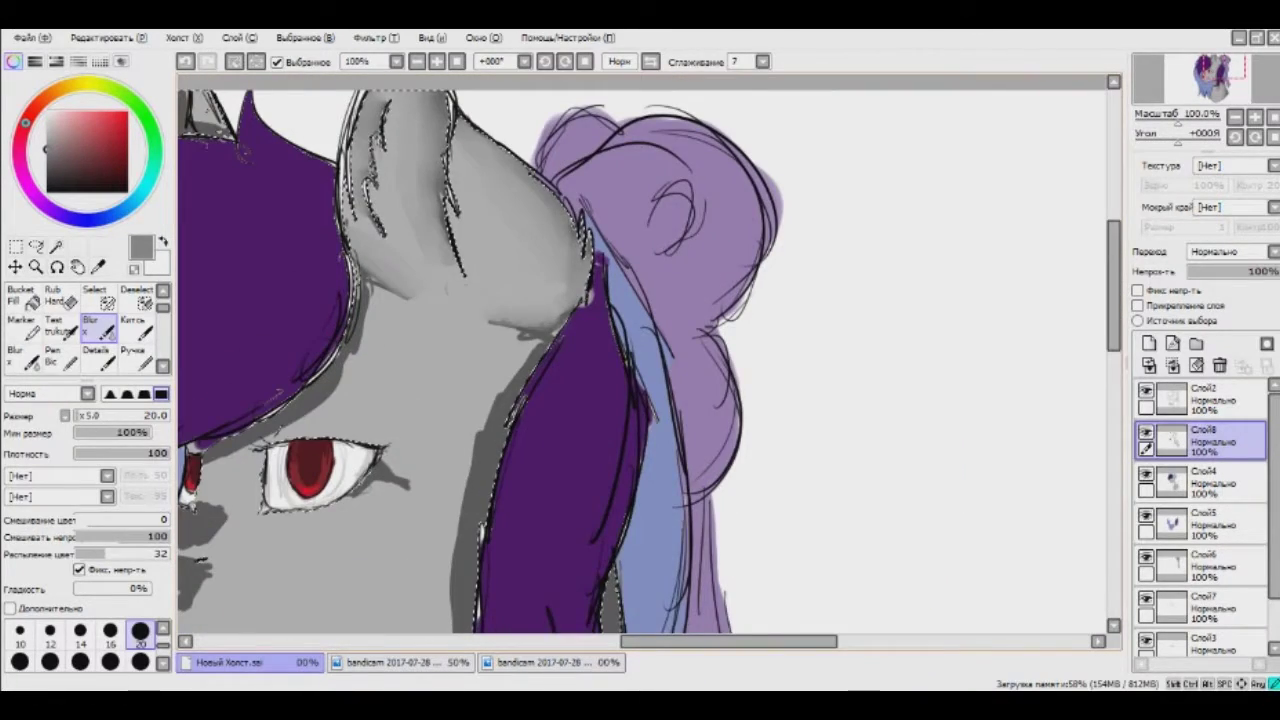
{"action": "scroll", "coordinate": [640, 355], "scroll_direction": "down", "scroll_amount": 1}
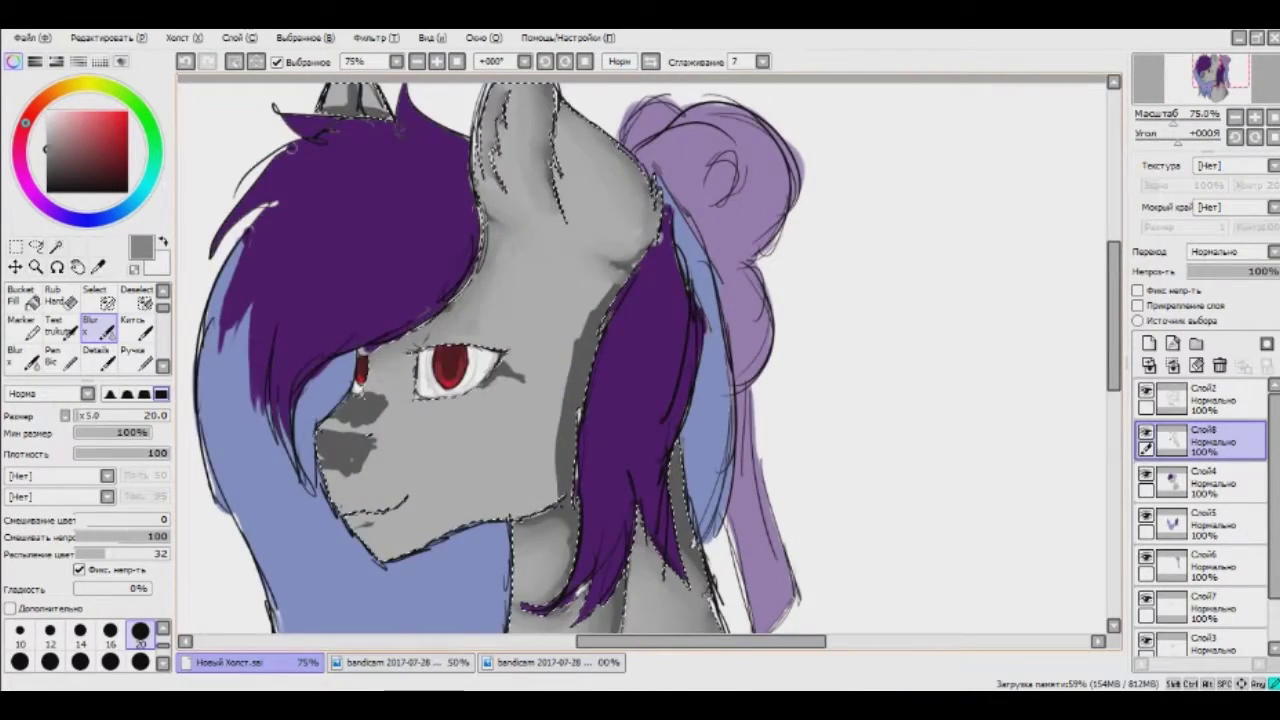
Blend the shadows on the cheek beside the rear lock and around the nostril, sampling the light grey from the muzzle.
{"action": "left_click_drag", "start_coordinate": [640, 355], "coordinate": [565, 329]}
{"action": "left_click_drag", "start_coordinate": [640, 355], "coordinate": [732, 273]}
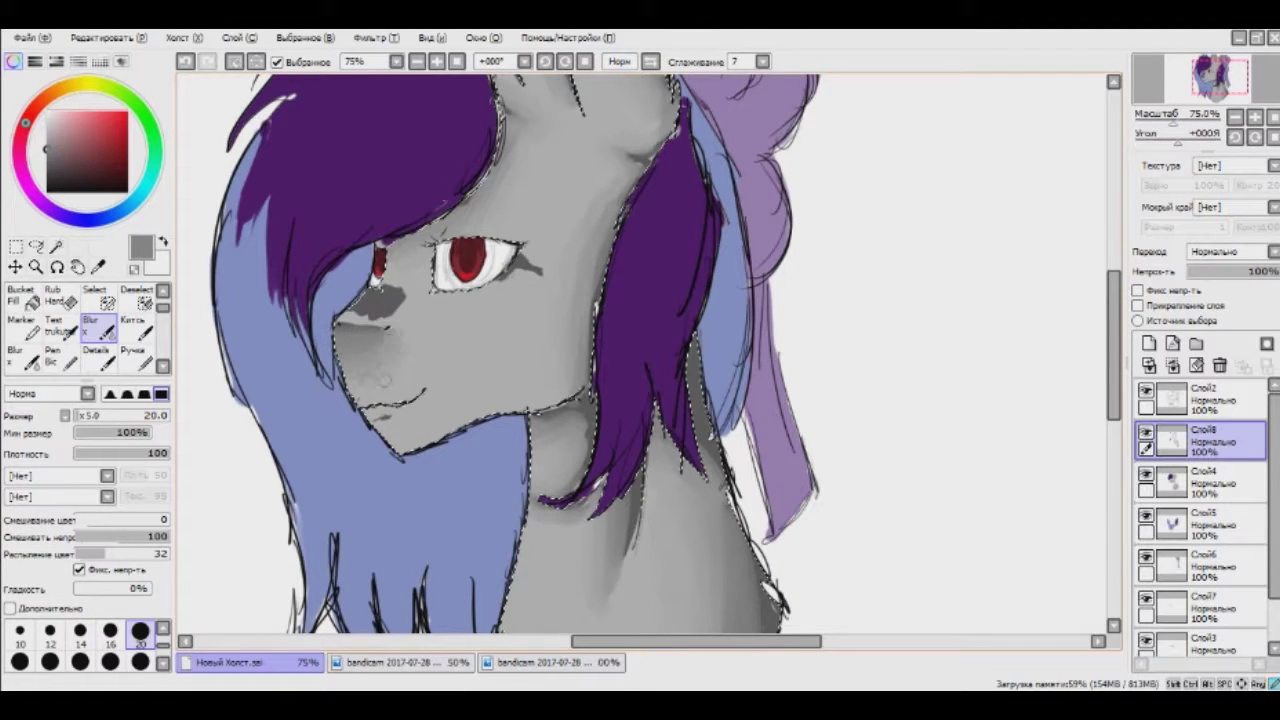
{"action": "left_click", "coordinate": [380, 340], "text": "alt"}
{"action": "left_click_drag", "start_coordinate": [360, 345], "coordinate": [390, 365]}
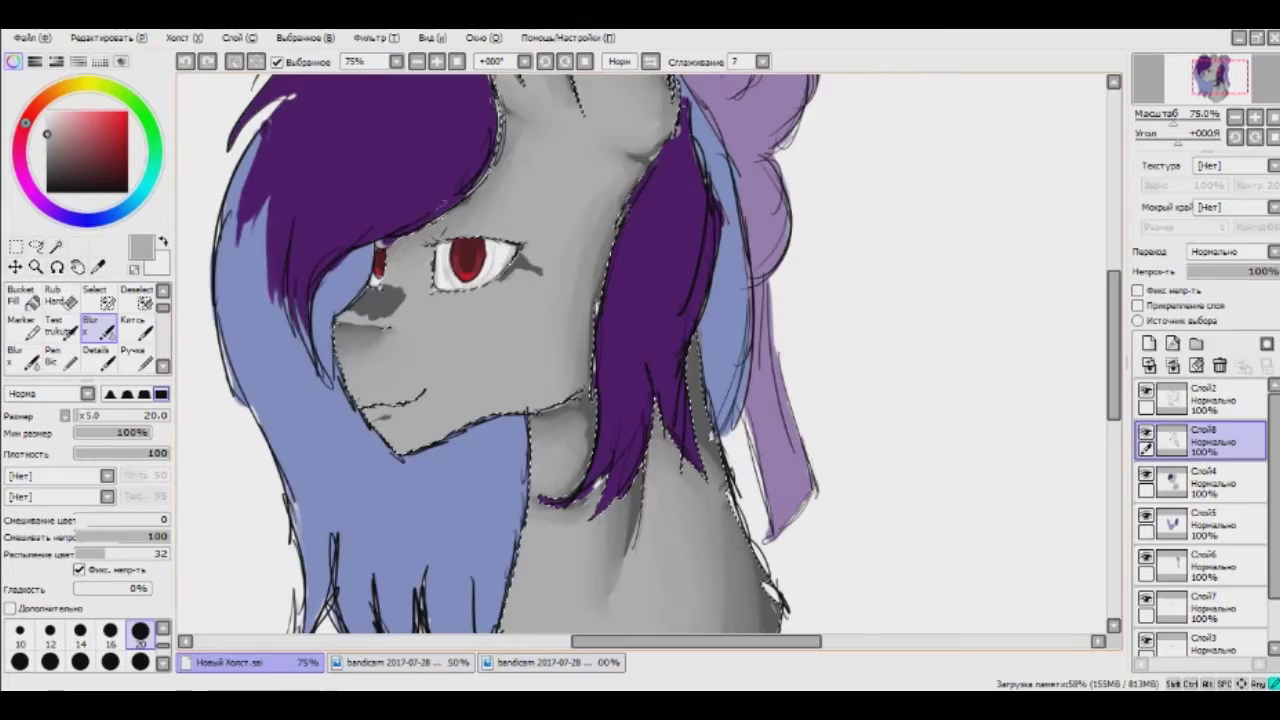
Blend the shadows on the bridge of the nose and at the outer corner of the near eye with the Blur brush at size 20.
{"action": "left_click_drag", "start_coordinate": [640, 355], "coordinate": [470, 225]}
{"action": "scroll", "coordinate": [640, 355], "scroll_direction": "up", "scroll_amount": 2}
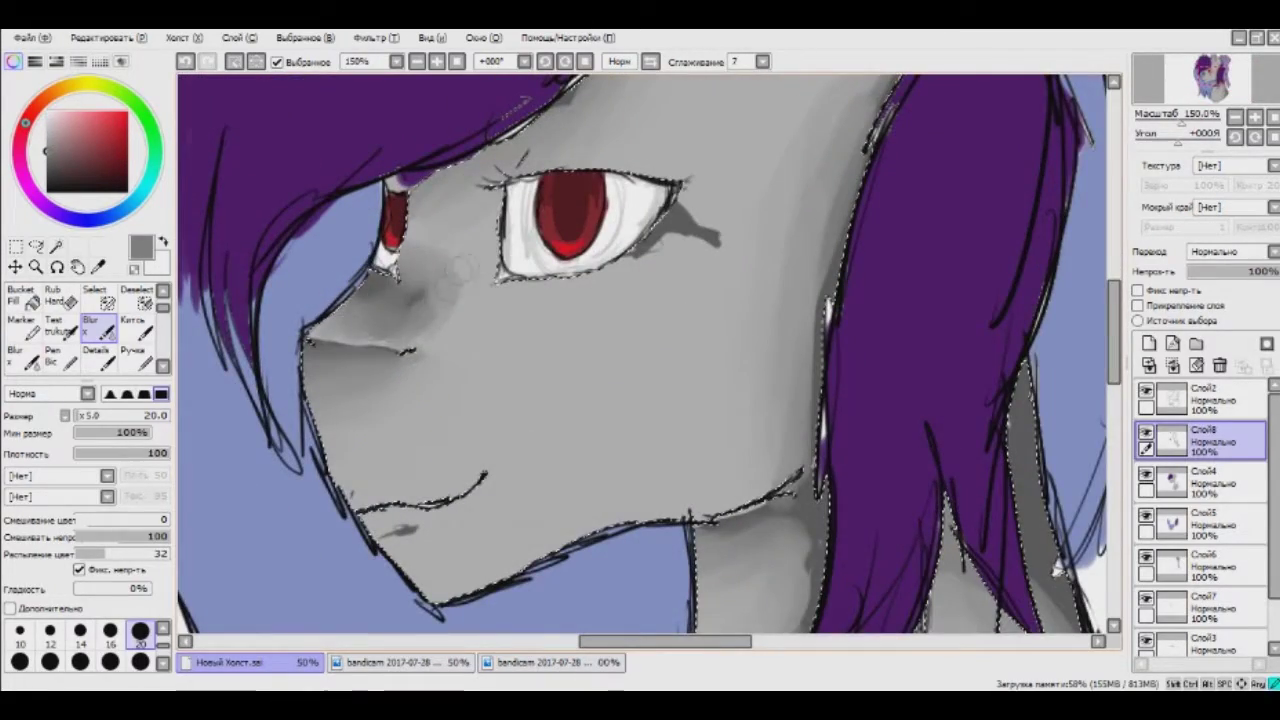
{"action": "scroll", "coordinate": [512, 310], "scroll_direction": "down", "scroll_amount": 3}
{"action": "scroll", "coordinate": [559, 285], "scroll_direction": "up", "scroll_amount": 3}
{"action": "left_click_drag", "start_coordinate": [600, 400], "coordinate": [640, 270]}
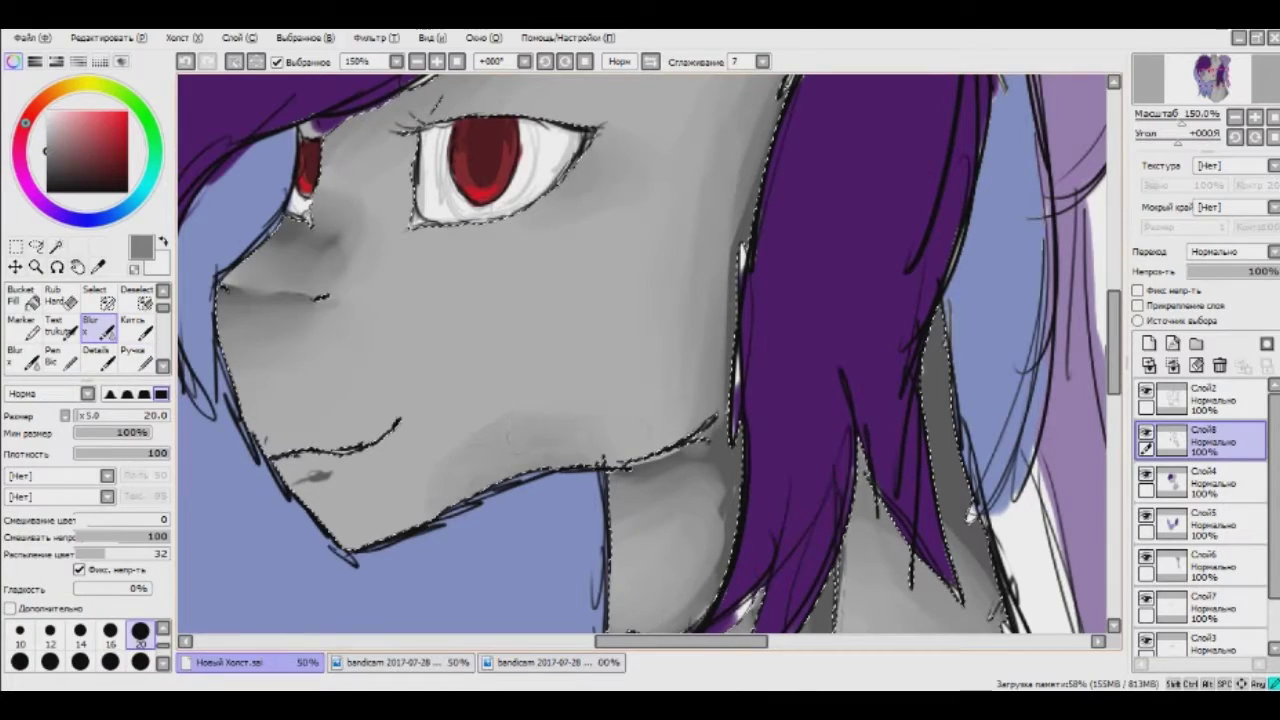
Blend the grey shadow along the jawline beside the mouth and clear the coat selection.
{"action": "left_click_drag", "start_coordinate": [540, 372], "coordinate": [680, 300]}
{"action": "scroll", "coordinate": [560, 340], "scroll_direction": "down", "scroll_amount": 3}
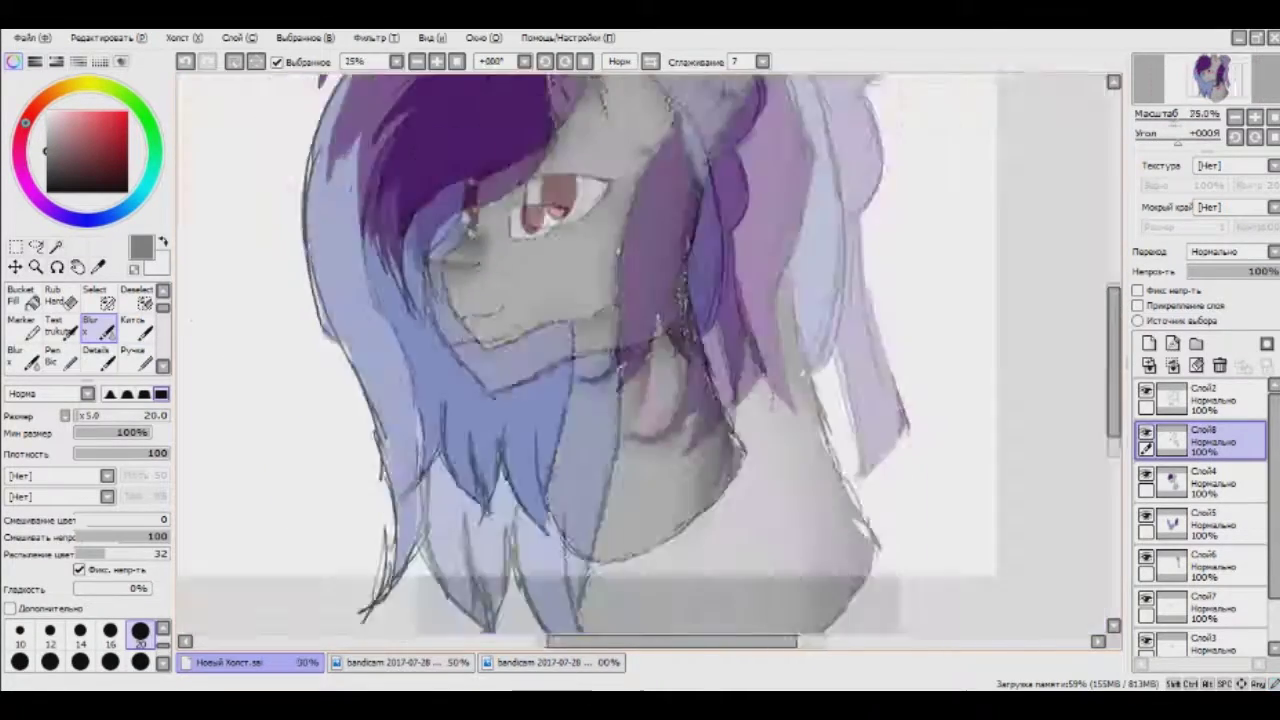
{"action": "scroll", "coordinate": [378, 357], "scroll_direction": "up", "scroll_amount": 4}
{"action": "scroll", "coordinate": [378, 357], "scroll_direction": "down", "scroll_amount": 5}
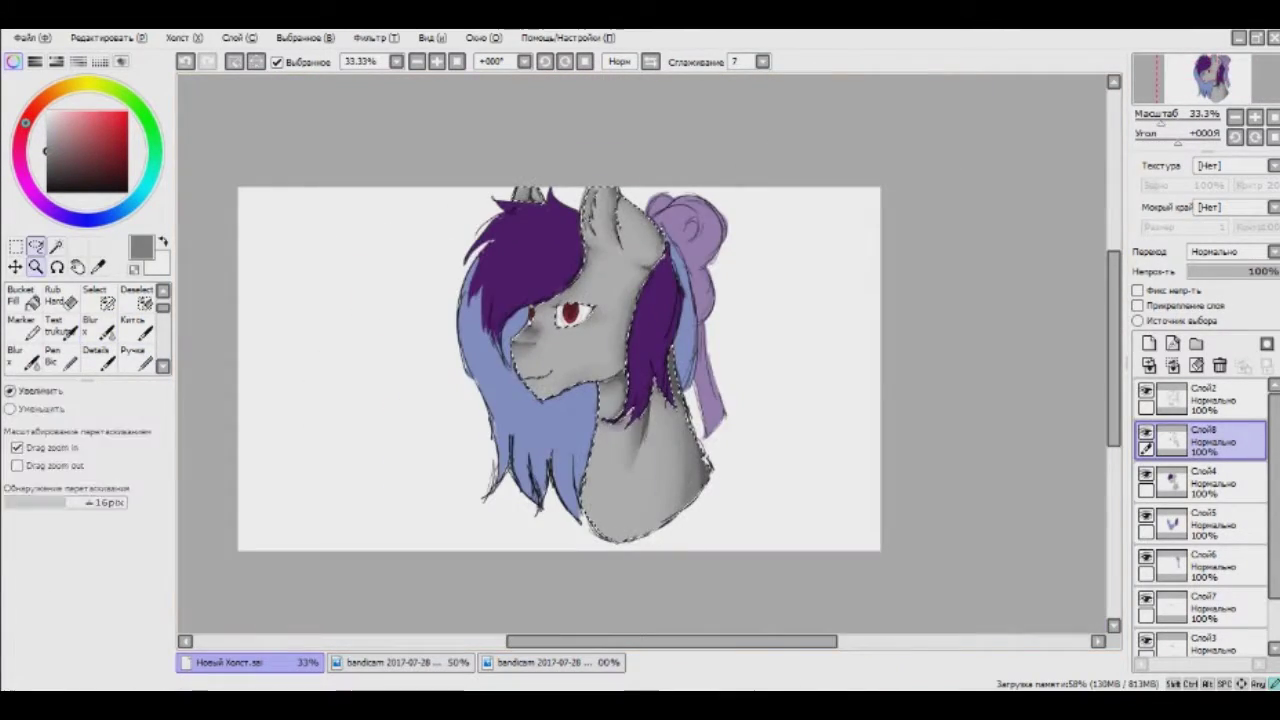
{"action": "scroll", "coordinate": [578, 329], "scroll_direction": "up", "scroll_amount": 3}
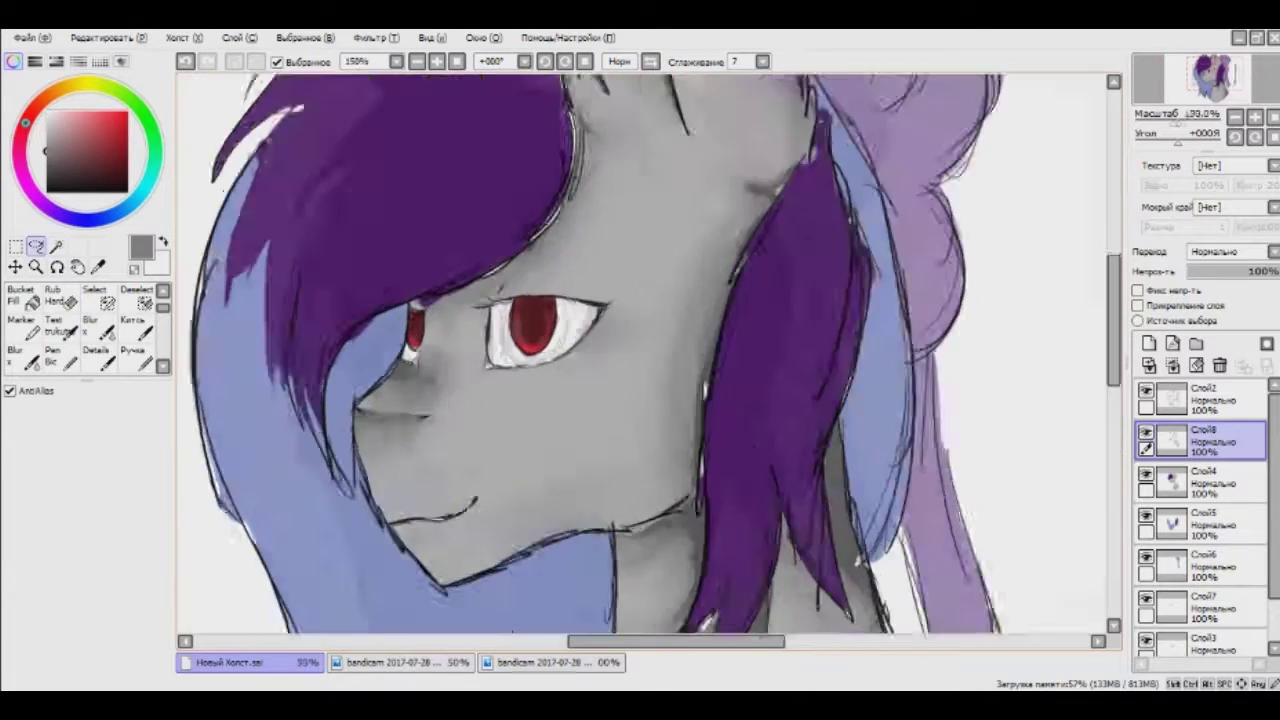
{"action": "scroll", "coordinate": [1200, 595], "scroll_direction": "down", "scroll_amount": 1}
{"action": "scroll", "coordinate": [646, 355], "scroll_direction": "down", "scroll_amount": 3}
{"action": "scroll", "coordinate": [1200, 500], "scroll_direction": "up", "scroll_amount": 1}
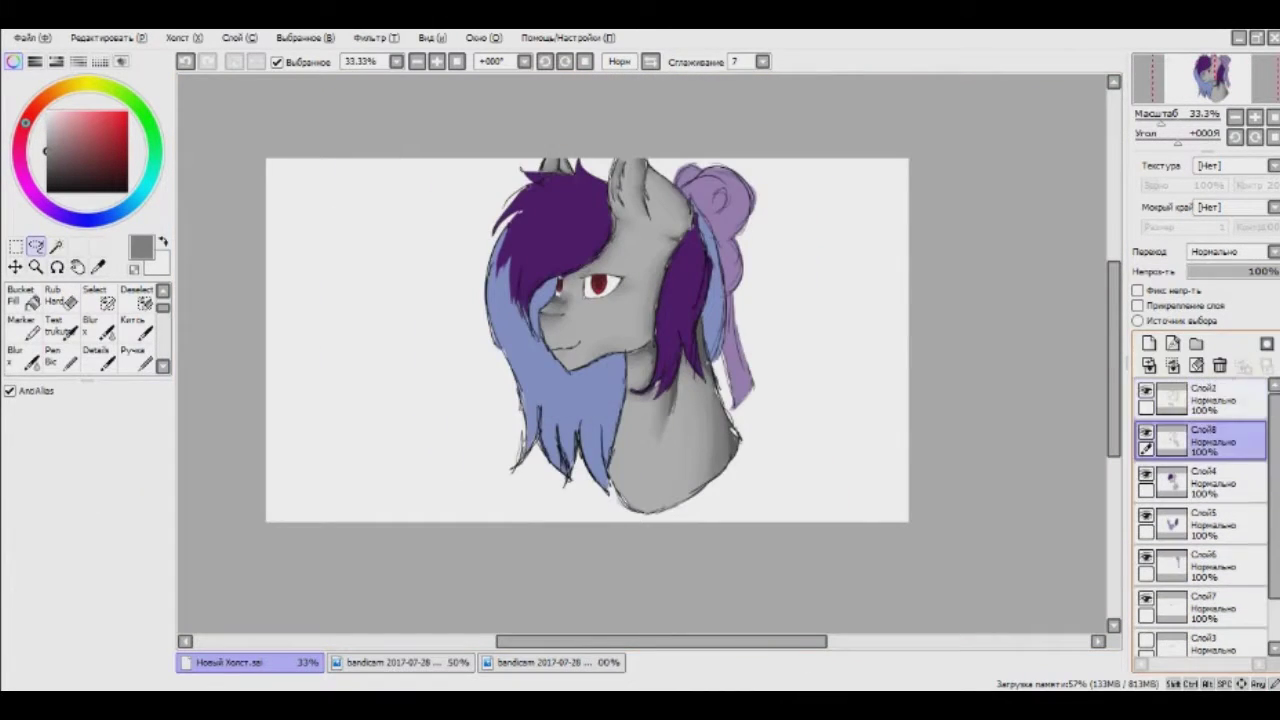
Hide the line art layer Слой2 and select the purple forelock on layer Слой4 with the Magic Wand.
{"action": "left_click", "coordinate": [1200, 483]}
{"action": "left_click", "coordinate": [56, 245]}
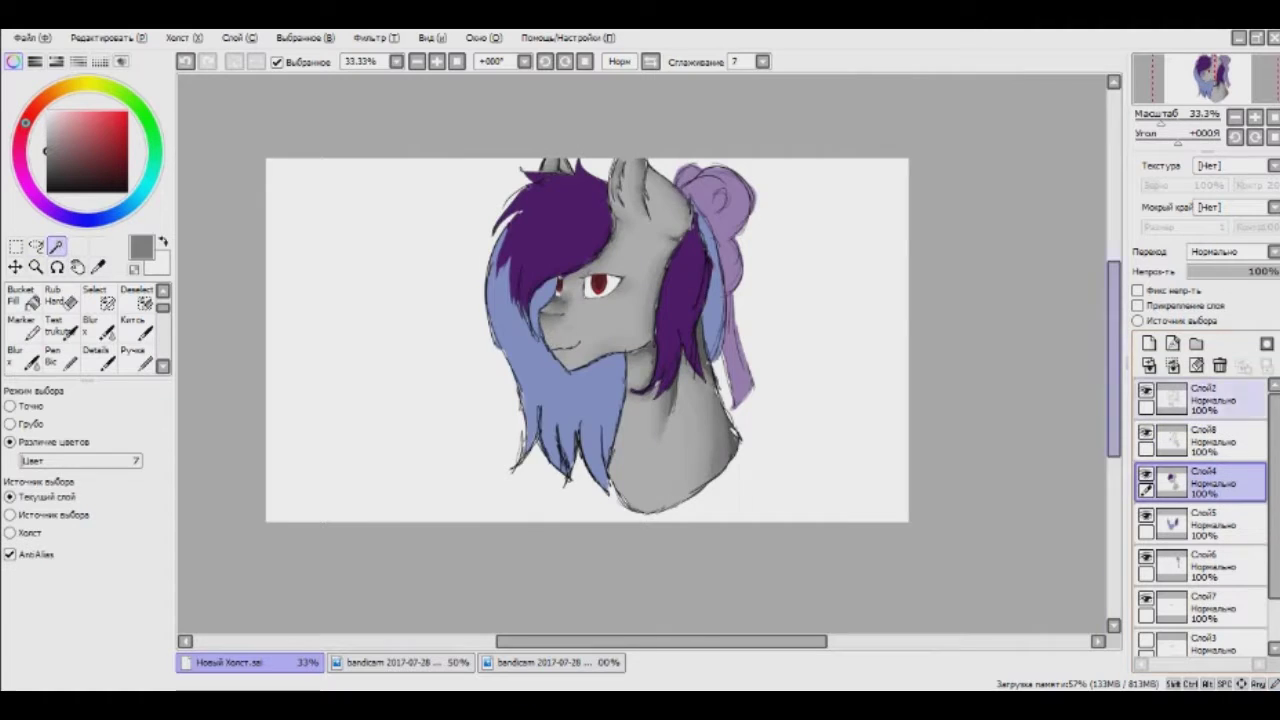
{"action": "left_click", "coordinate": [1145, 390]}
{"action": "scroll", "coordinate": [600, 290], "scroll_direction": "up", "scroll_amount": 4}
{"action": "scroll", "coordinate": [640, 350], "scroll_direction": "up", "scroll_amount": 4}
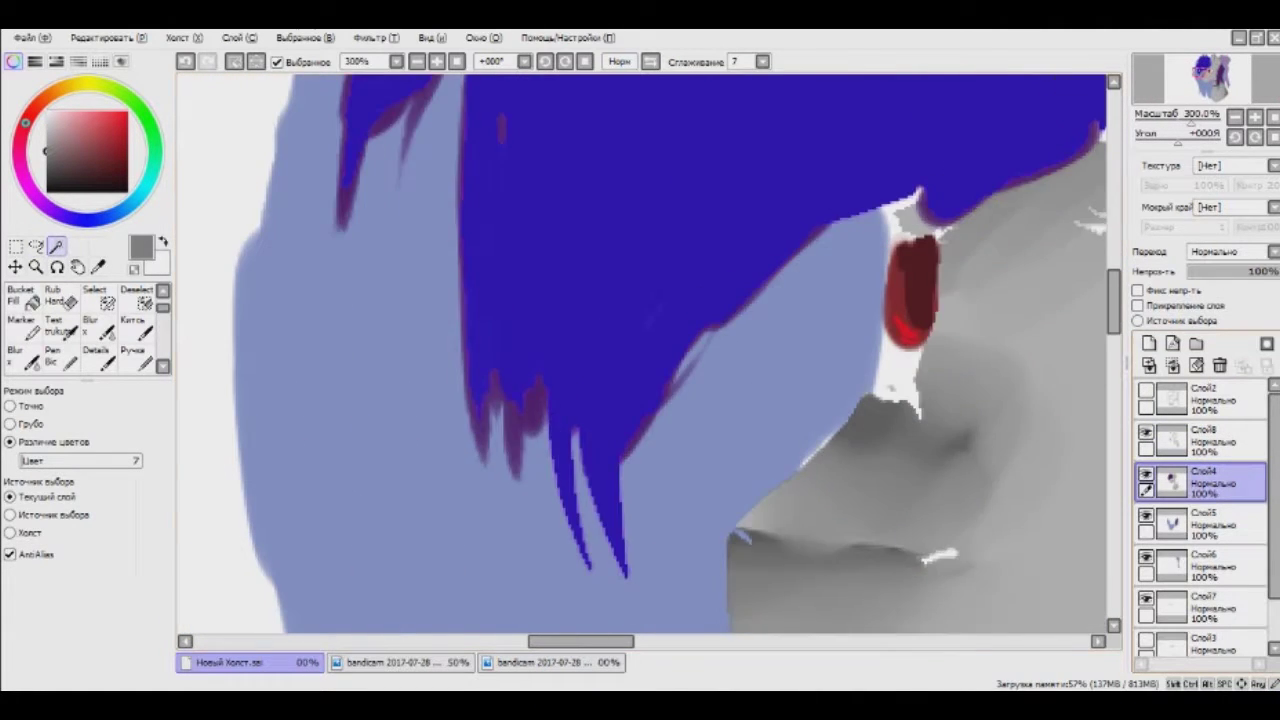
Add the missed edges and tips of the forelock to the selection with the Select pen at size 5.
{"action": "left_click", "coordinate": [94, 297]}
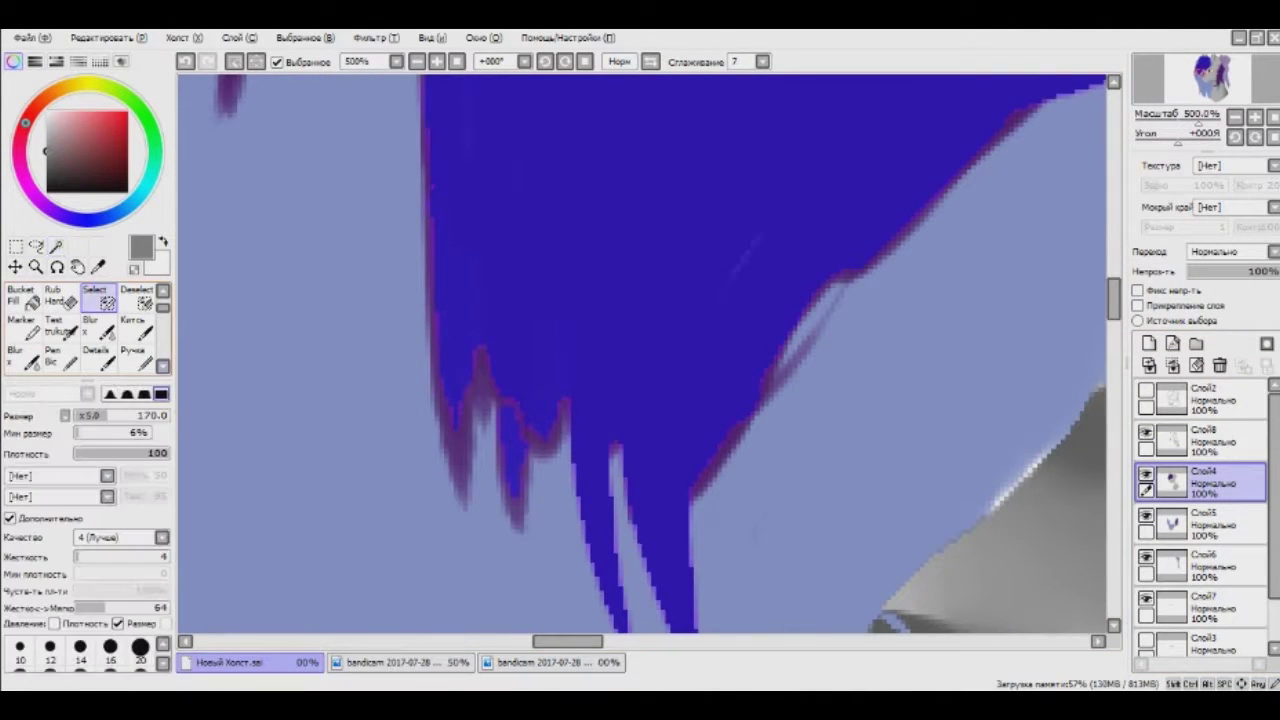
{"action": "scroll", "coordinate": [640, 350], "scroll_direction": "down", "scroll_amount": 3}
{"action": "scroll", "coordinate": [640, 350], "scroll_direction": "up", "scroll_amount": 2}
{"action": "scroll", "coordinate": [553, 200], "scroll_direction": "down", "scroll_amount": 3}
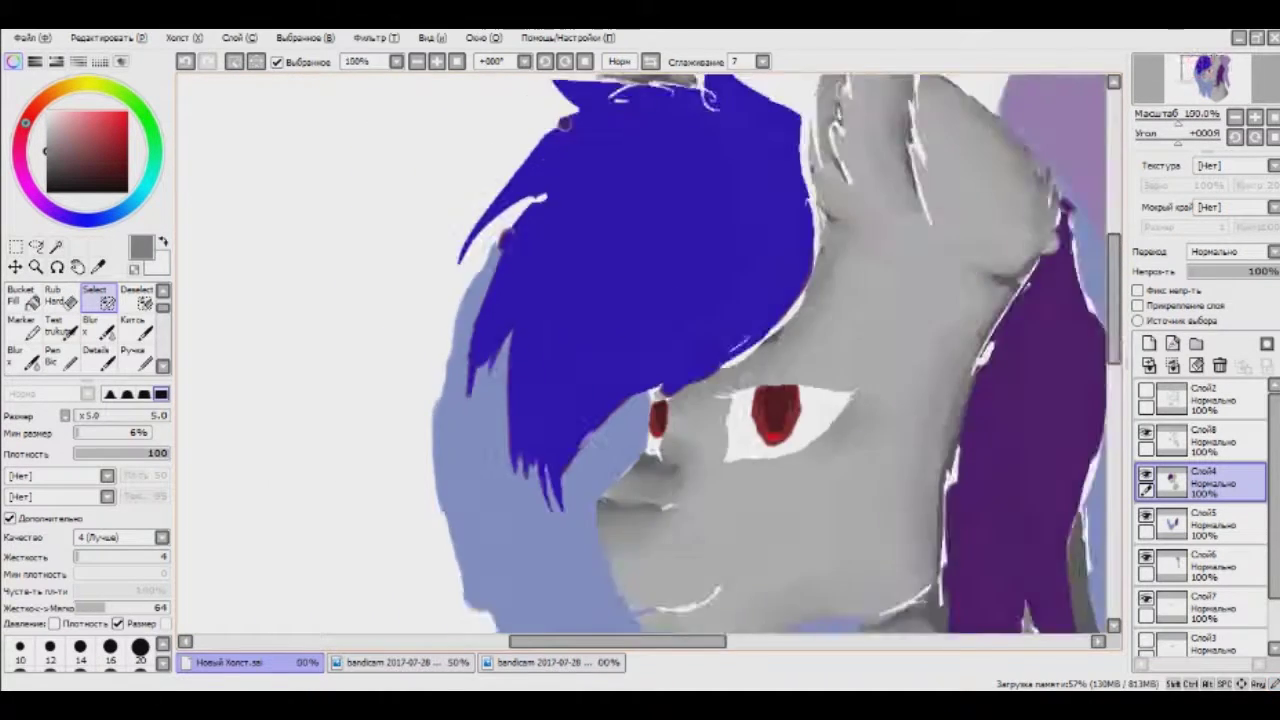
{"action": "scroll", "coordinate": [553, 200], "scroll_direction": "up", "scroll_amount": 4}
{"action": "scroll", "coordinate": [553, 200], "scroll_direction": "down", "scroll_amount": 8}
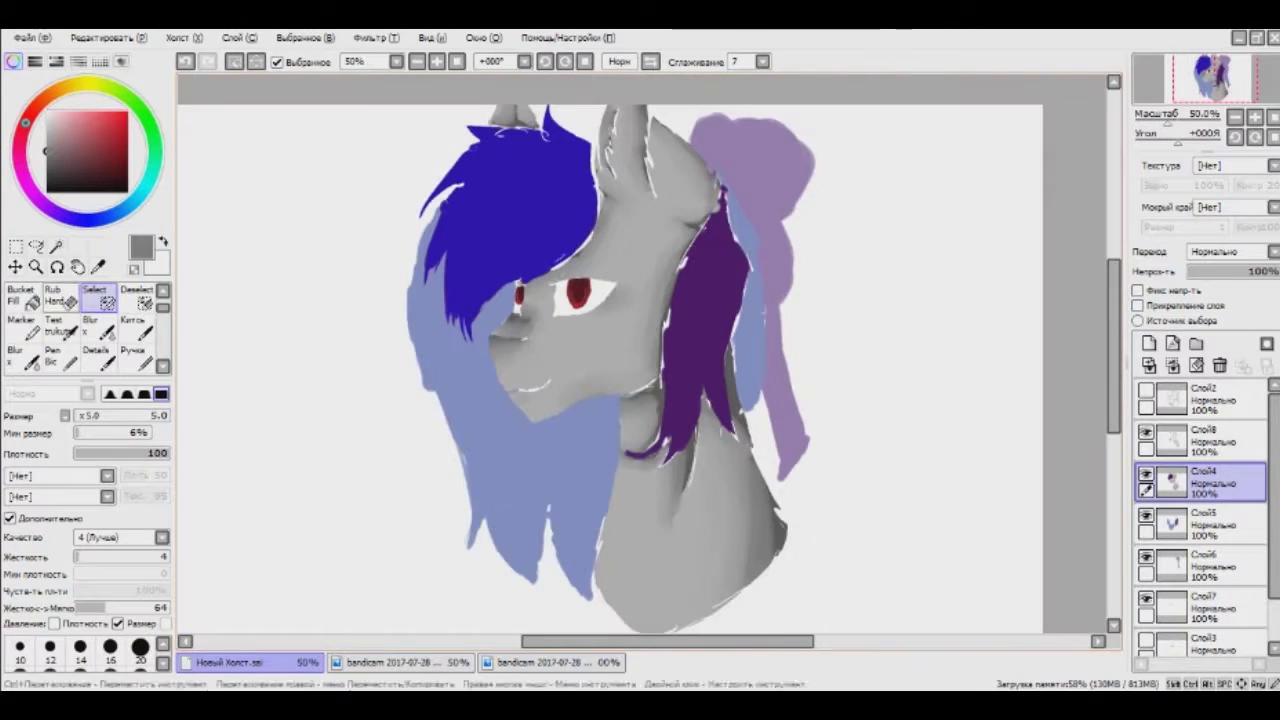
Extend the selection to the purple rear lock and the blue front mane on layer Слой5.
{"action": "key", "text": "w"}
{"action": "key", "text": "ctrl+d"}
{"action": "left_click", "coordinate": [1200, 524]}
{"action": "left_click", "coordinate": [520, 480]}
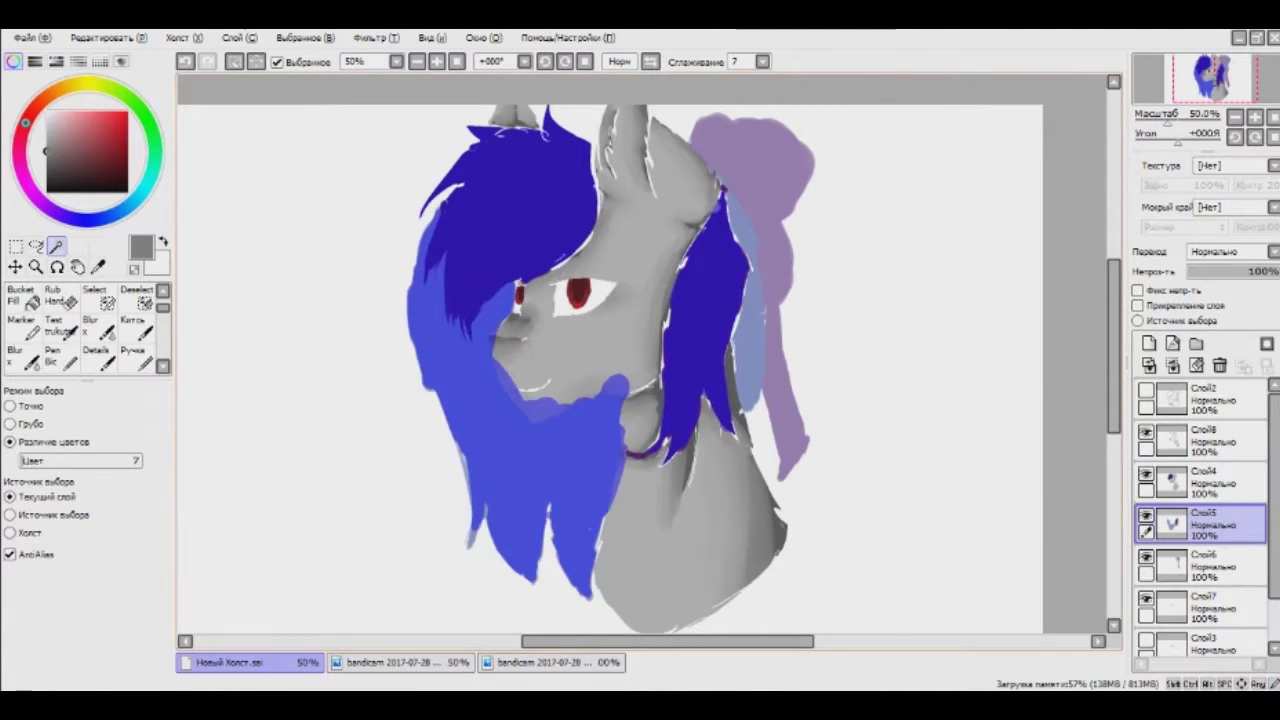
Add the rear lock's curled tip to the selection with the Select pen at size 20 and show the line art again.
{"action": "scroll", "coordinate": [637, 457], "scroll_direction": "up", "scroll_amount": 8}
{"action": "key", "text": "s"}
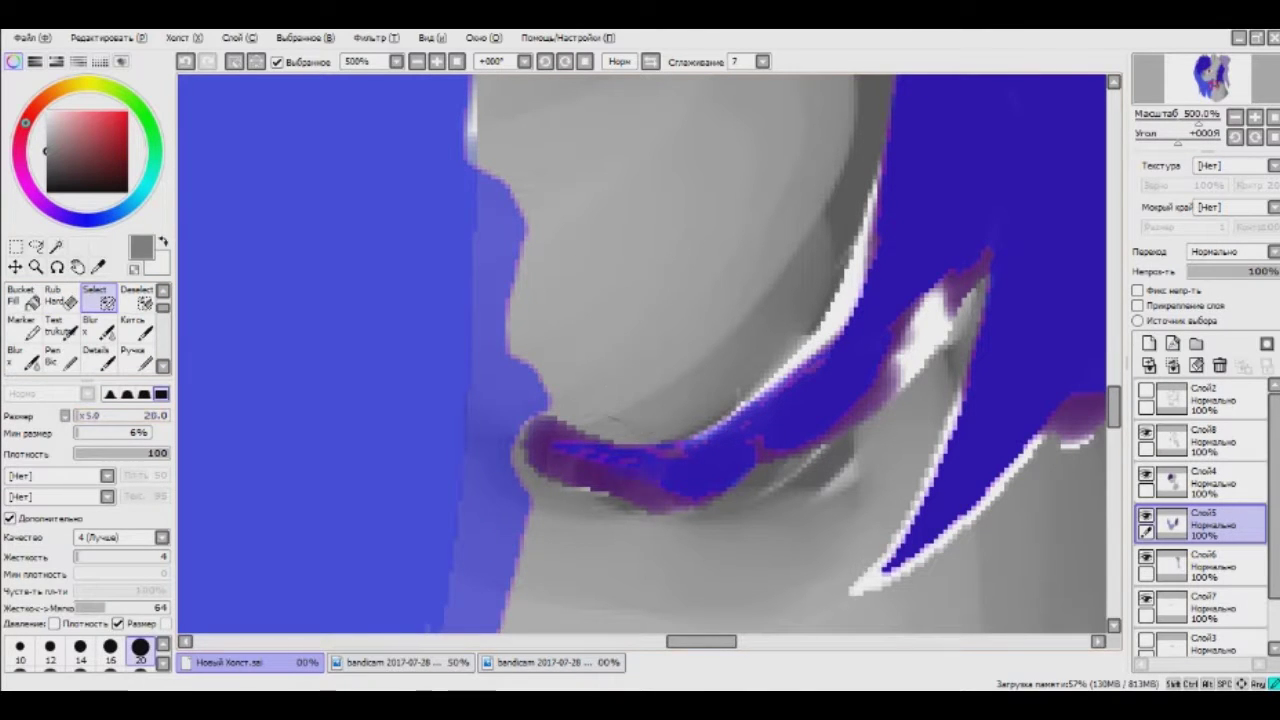
{"action": "mouse_move", "coordinate": [640, 360]}
{"action": "left_mouse_down"}
{"action": "mouse_move", "coordinate": [823, 267]}
{"action": "mouse_move", "coordinate": [508, 310]}
{"action": "left_mouse_up"}
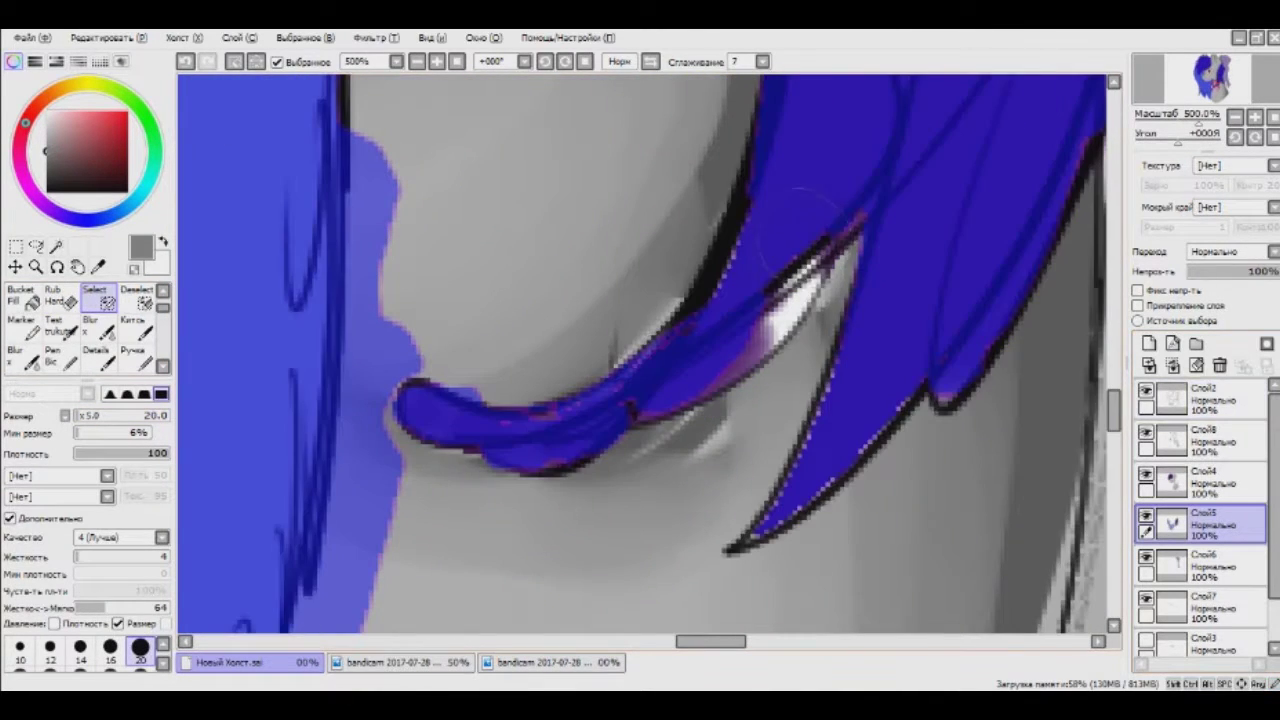
{"action": "scroll", "coordinate": [640, 360], "scroll_direction": "down", "scroll_amount": 1}
{"action": "scroll", "coordinate": [640, 360], "scroll_direction": "down", "scroll_amount": 6}
{"action": "scroll", "coordinate": [640, 360], "scroll_direction": "up", "scroll_amount": 4}
{"action": "scroll", "coordinate": [640, 360], "scroll_direction": "down", "scroll_amount": 3}
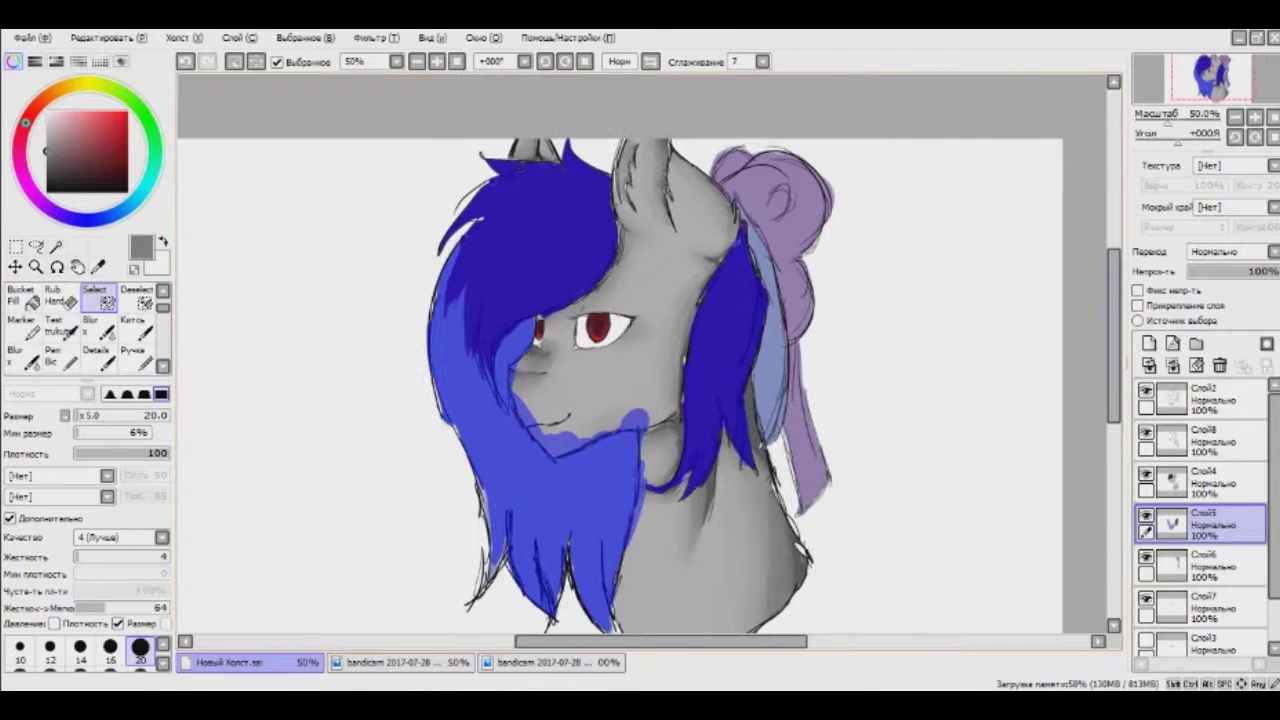
{"action": "scroll", "coordinate": [1200, 500], "scroll_direction": "down", "scroll_amount": 1}
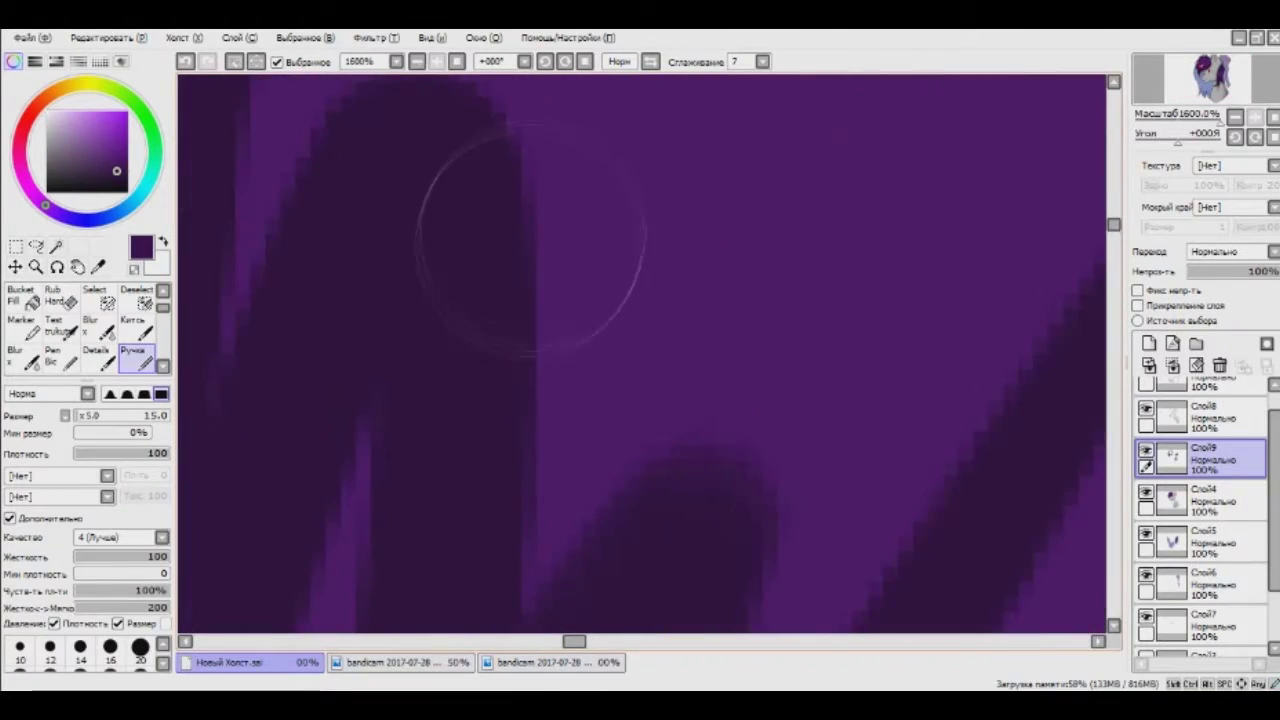
Blend the dark purple shadows on the forelock and rear lock on layer Слой9 with the Blur brush at size 20.
{"action": "scroll", "coordinate": [527, 243], "scroll_direction": "down", "scroll_amount": 1}
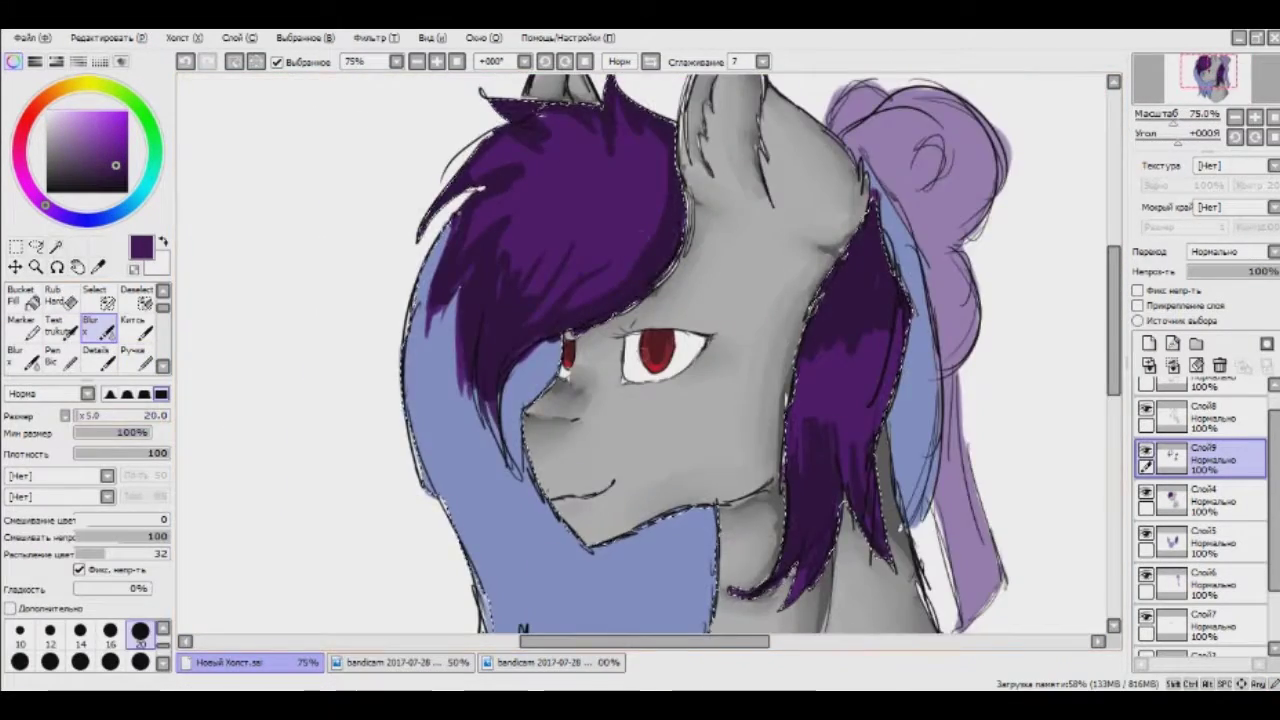
{"action": "scroll", "coordinate": [670, 80], "scroll_direction": "up", "scroll_amount": 1}
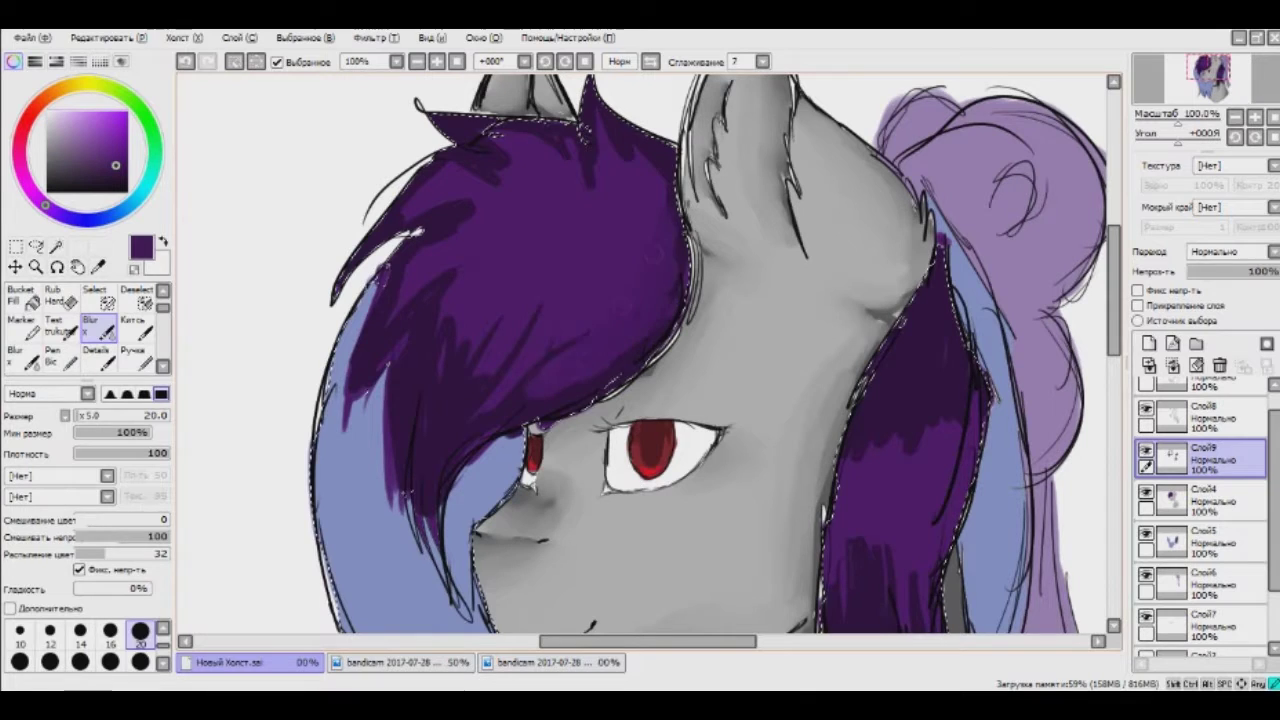
{"action": "left_click_drag", "start_coordinate": [655, 253], "coordinate": [548, 365]}
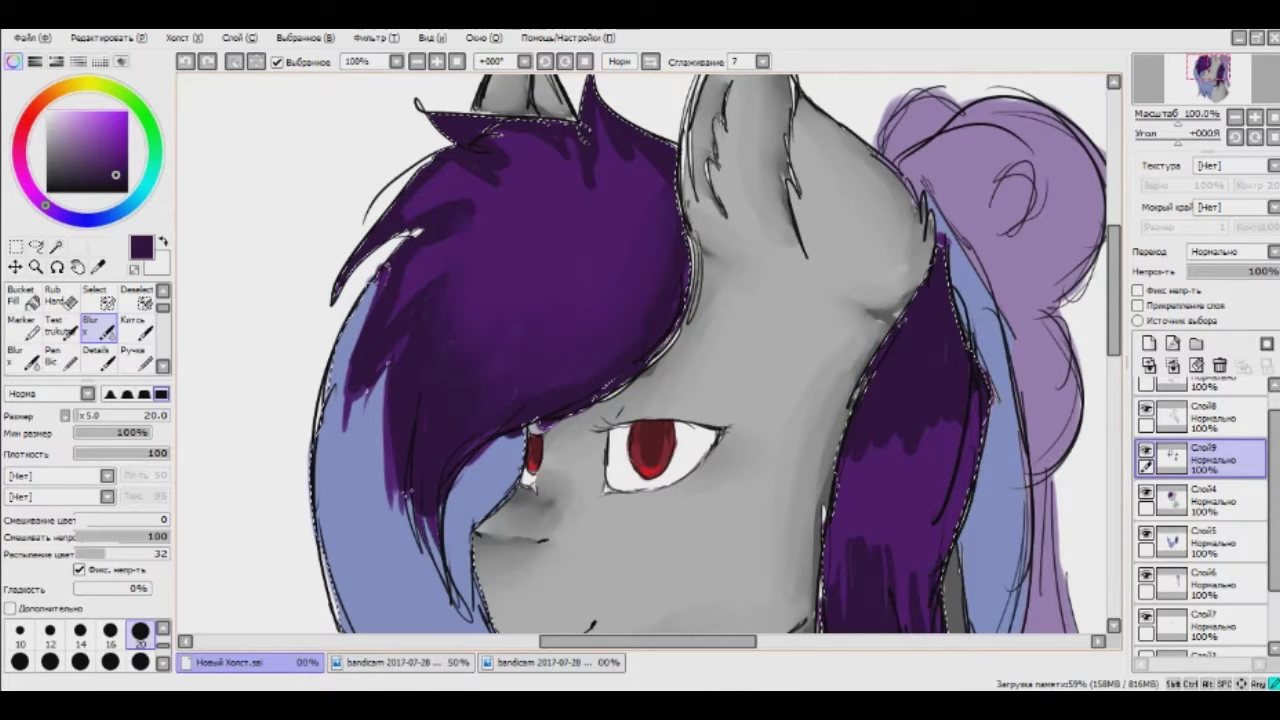
{"action": "key", "text": "ctrl+y"}
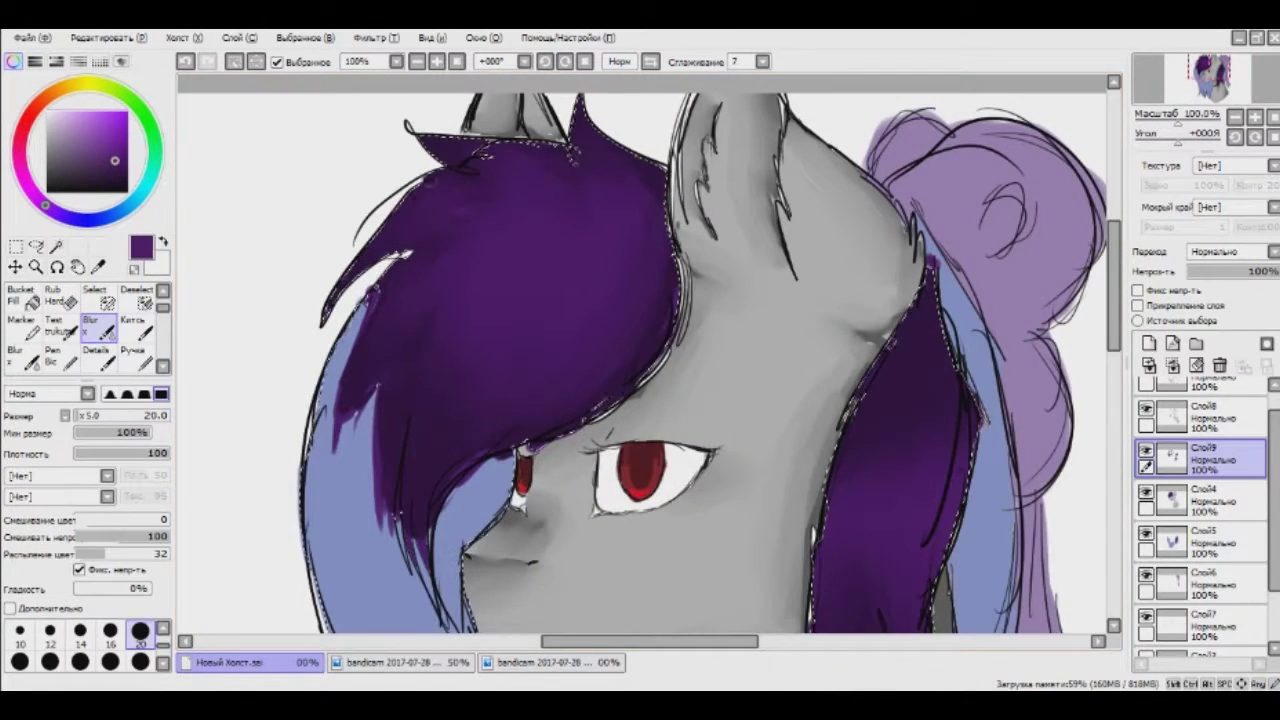
{"action": "left_click", "coordinate": [422, 240]}
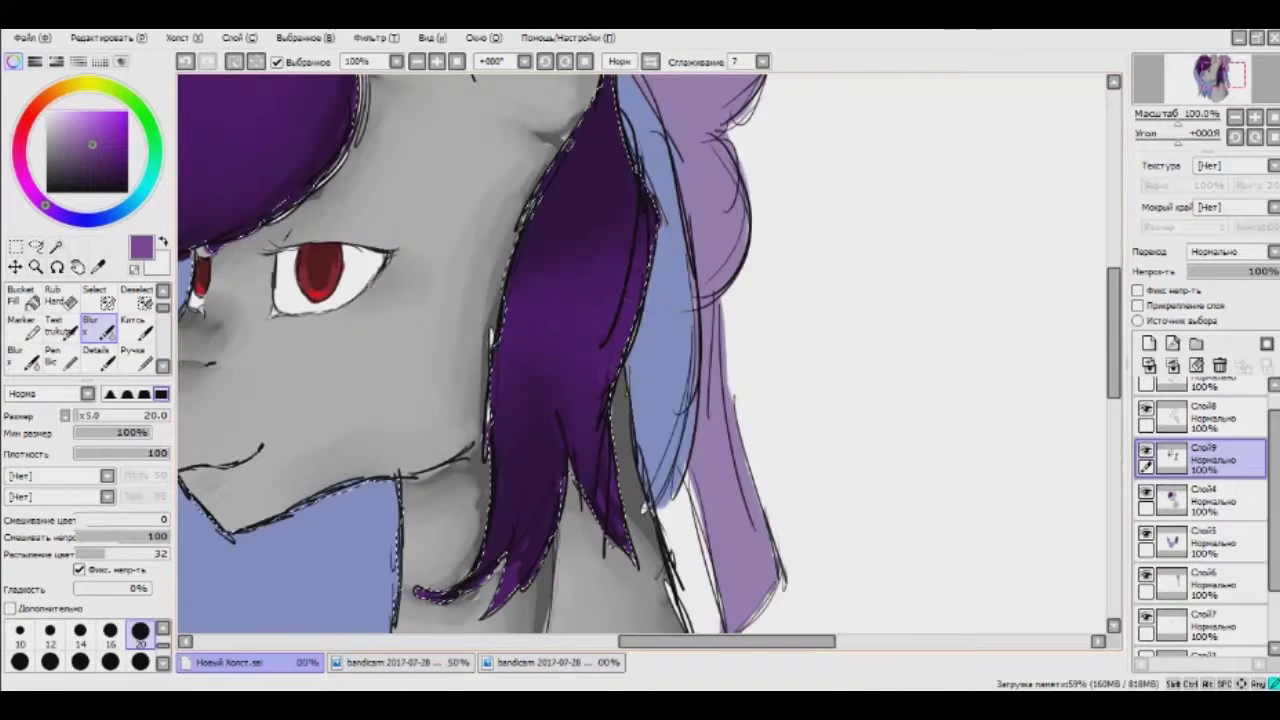
Add a light purple highlight across the middle of the rear lock and blend it into the surrounding purple.
{"action": "key", "text": "e"}
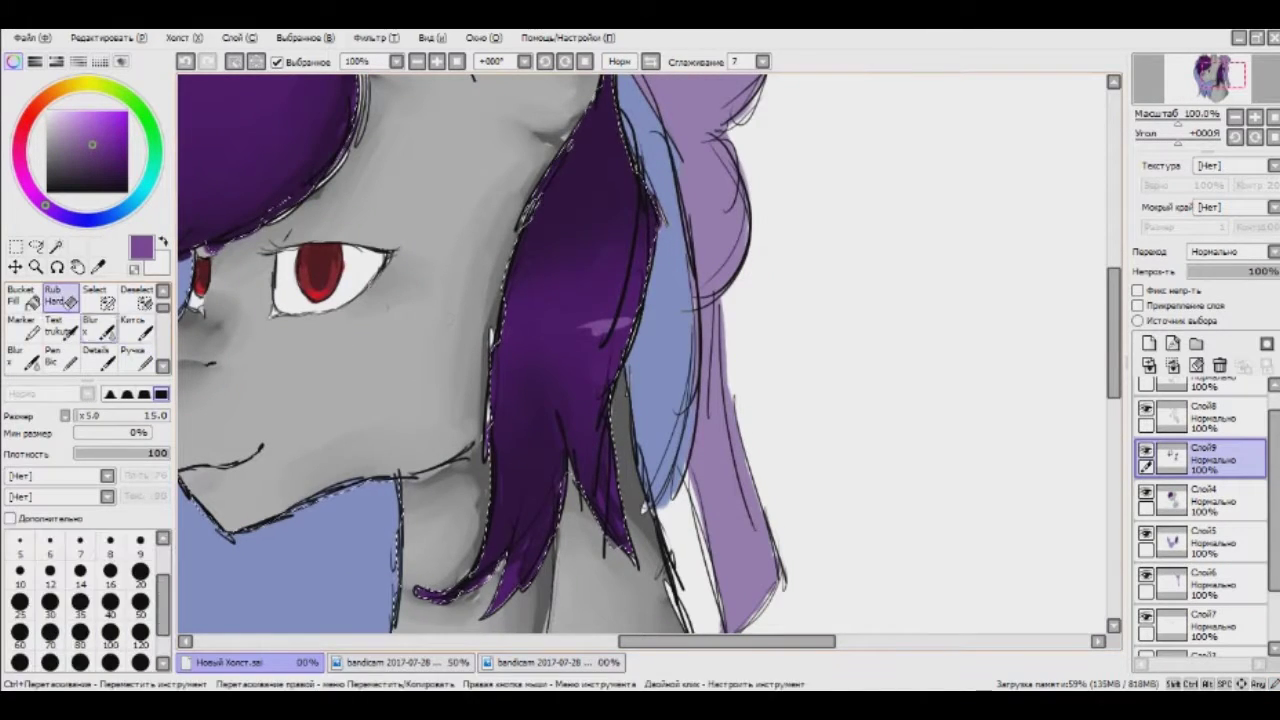
{"action": "key", "text": "e"}
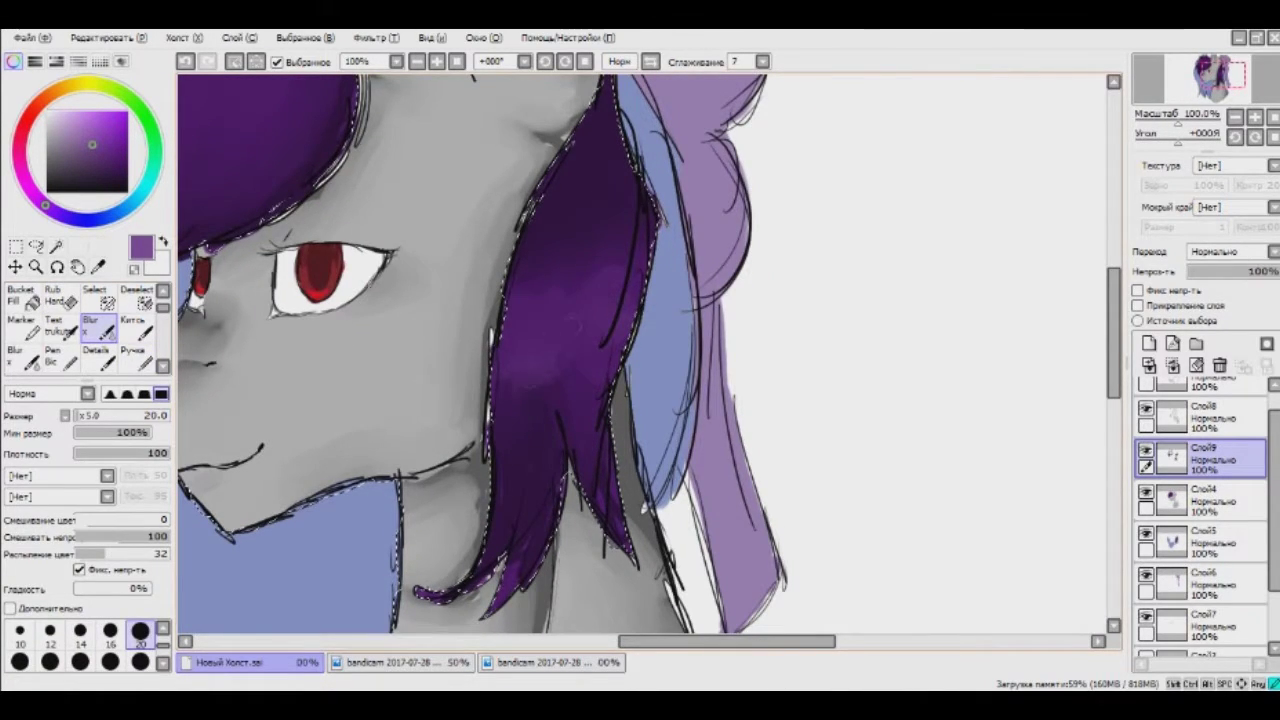
{"action": "scroll", "coordinate": [649, 361], "scroll_direction": "down", "scroll_amount": 3}
{"action": "scroll", "coordinate": [649, 361], "scroll_direction": "up", "scroll_amount": 2}
{"action": "scroll", "coordinate": [649, 355], "scroll_direction": "up", "scroll_amount": 2}
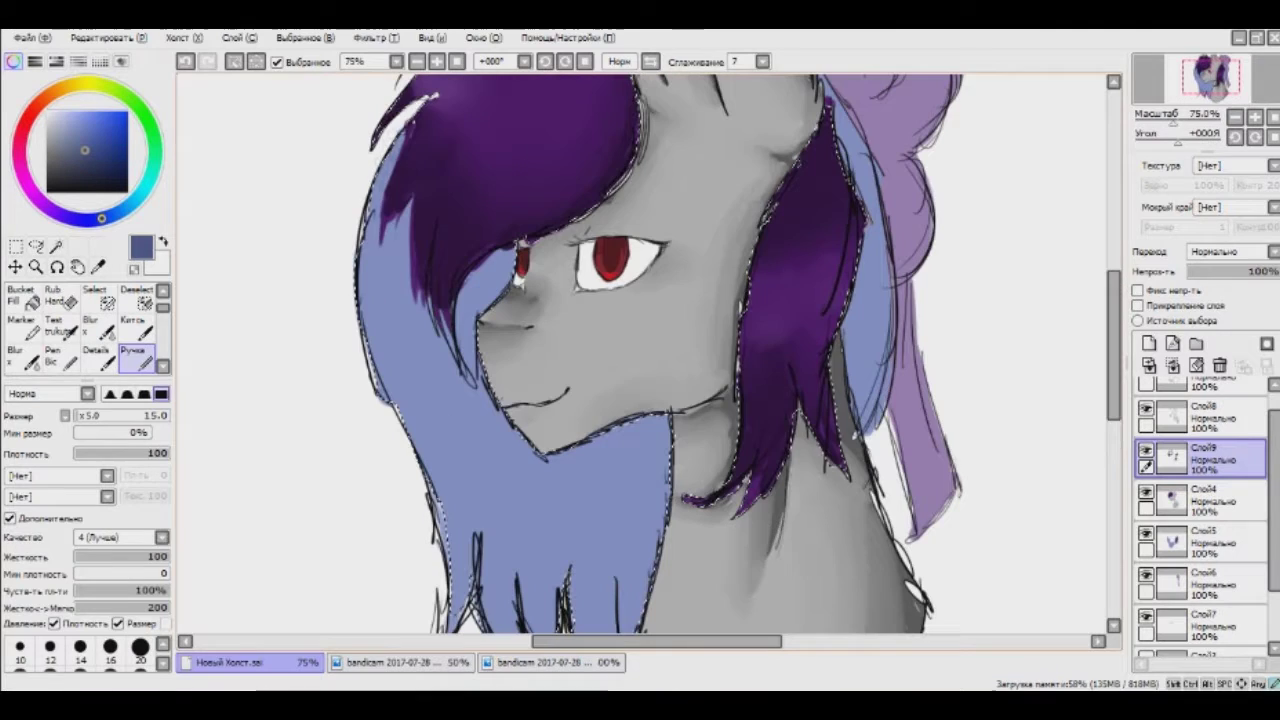
Paint darker blue shadows on the blue mane under the forelock, along its edges and between its strands with the Ручка pen at size 15.
{"action": "left_click_drag", "start_coordinate": [470, 300], "coordinate": [445, 400]}
{"action": "left_click_drag", "start_coordinate": [505, 255], "coordinate": [470, 305]}
{"action": "mouse_move", "coordinate": [464, 352]}
{"action": "left_mouse_down"}
{"action": "mouse_move", "coordinate": [384, 227]}
{"action": "mouse_move", "coordinate": [440, 340]}
{"action": "left_mouse_up"}
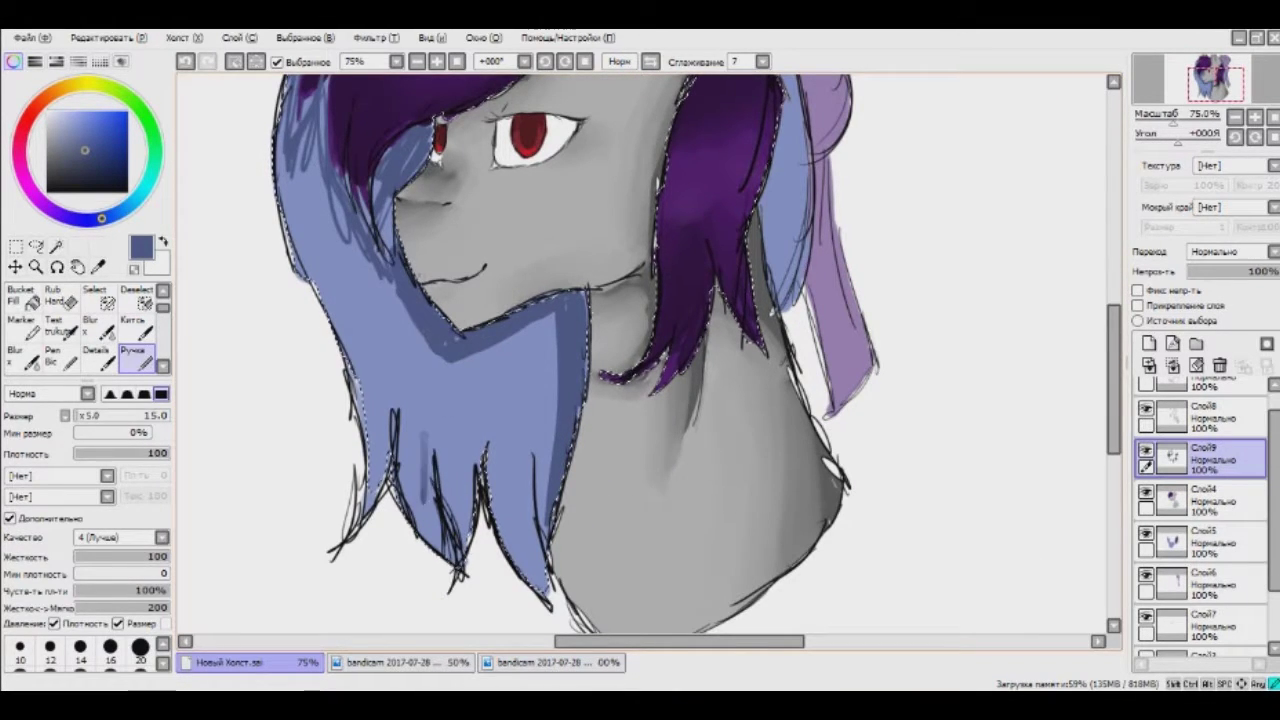
{"action": "scroll", "coordinate": [497, 418], "scroll_direction": "down", "scroll_amount": 2}
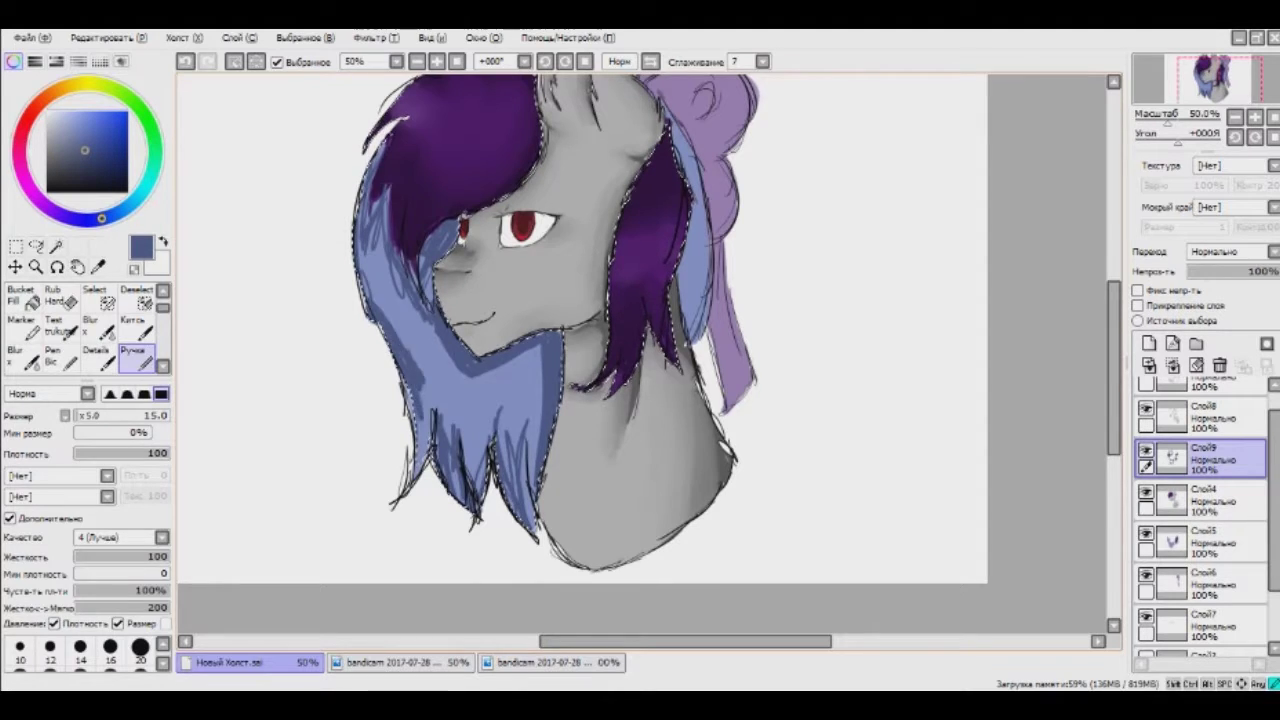
Blend the dark blue shadows throughout the front mane with the Blur brush at size 20.
{"action": "scroll", "coordinate": [275, 230], "scroll_direction": "up", "scroll_amount": 2}
{"action": "key", "text": "b"}
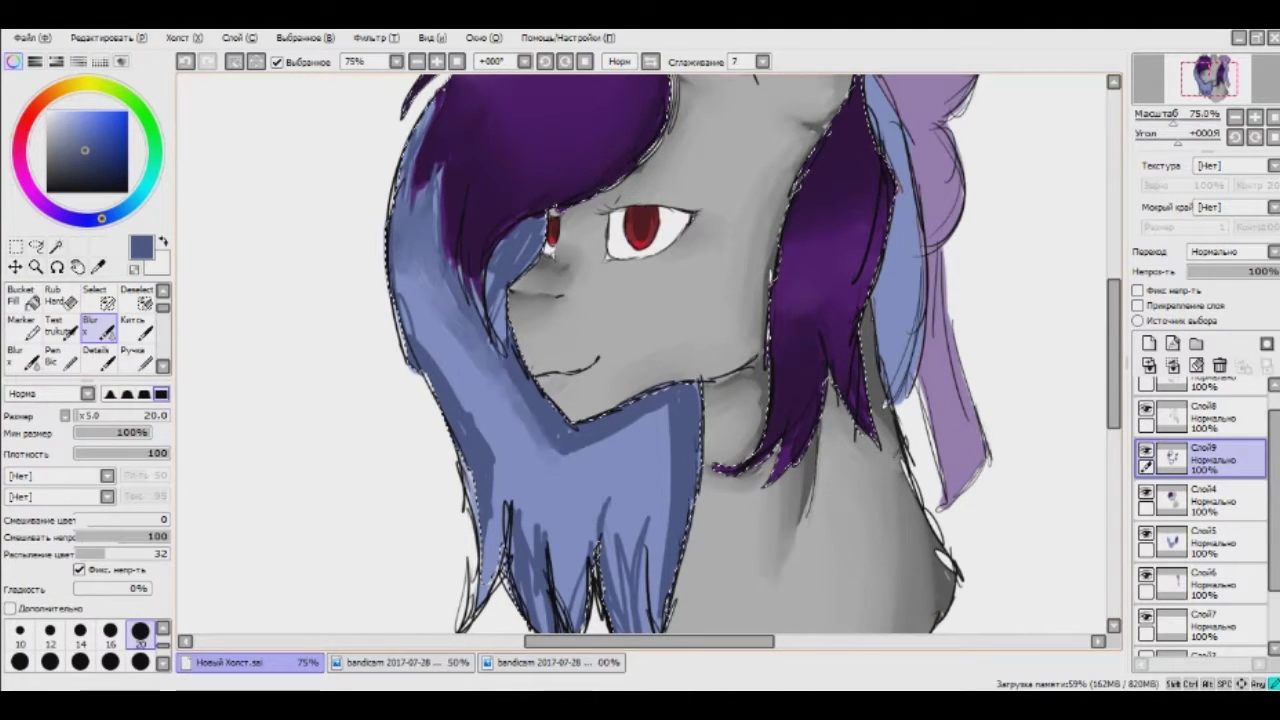
{"action": "scroll", "coordinate": [480, 340], "scroll_direction": "up", "scroll_amount": 2}
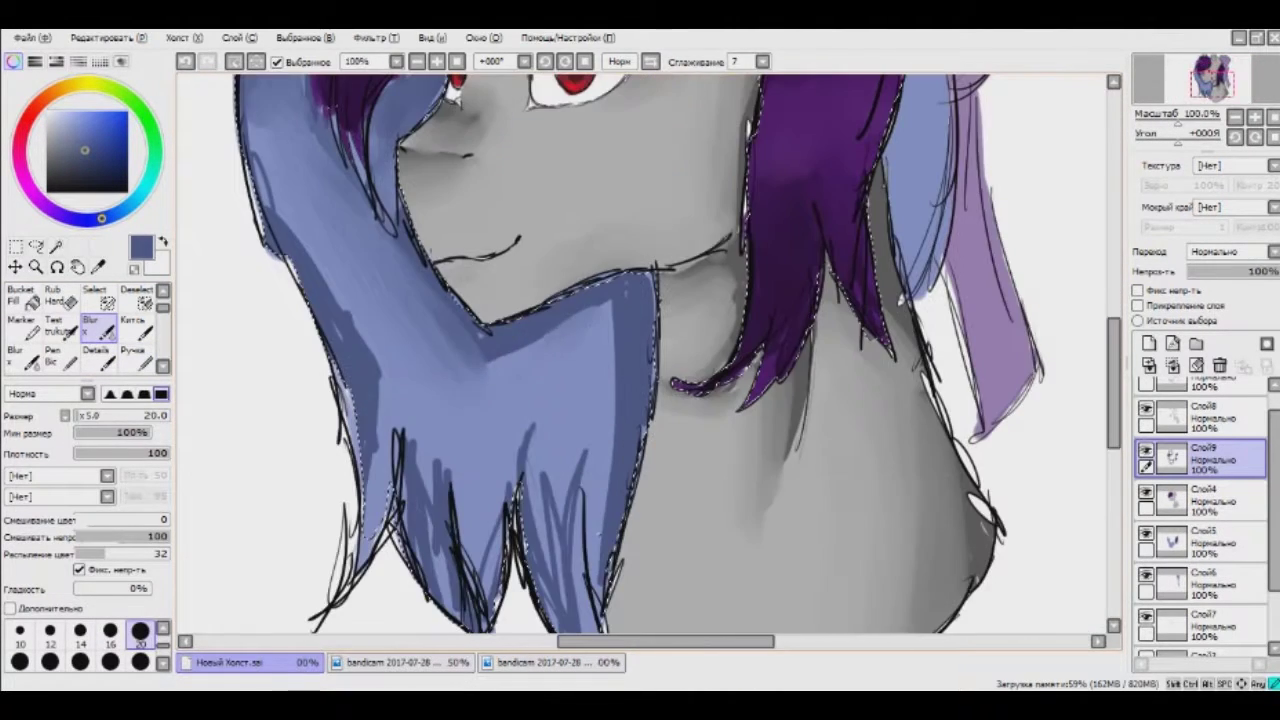
{"action": "scroll", "coordinate": [464, 336], "scroll_direction": "down", "scroll_amount": 4}
{"action": "scroll", "coordinate": [464, 336], "scroll_direction": "up", "scroll_amount": 3}
{"action": "scroll", "coordinate": [464, 336], "scroll_direction": "down", "scroll_amount": 3}
{"action": "scroll", "coordinate": [464, 336], "scroll_direction": "up", "scroll_amount": 3}
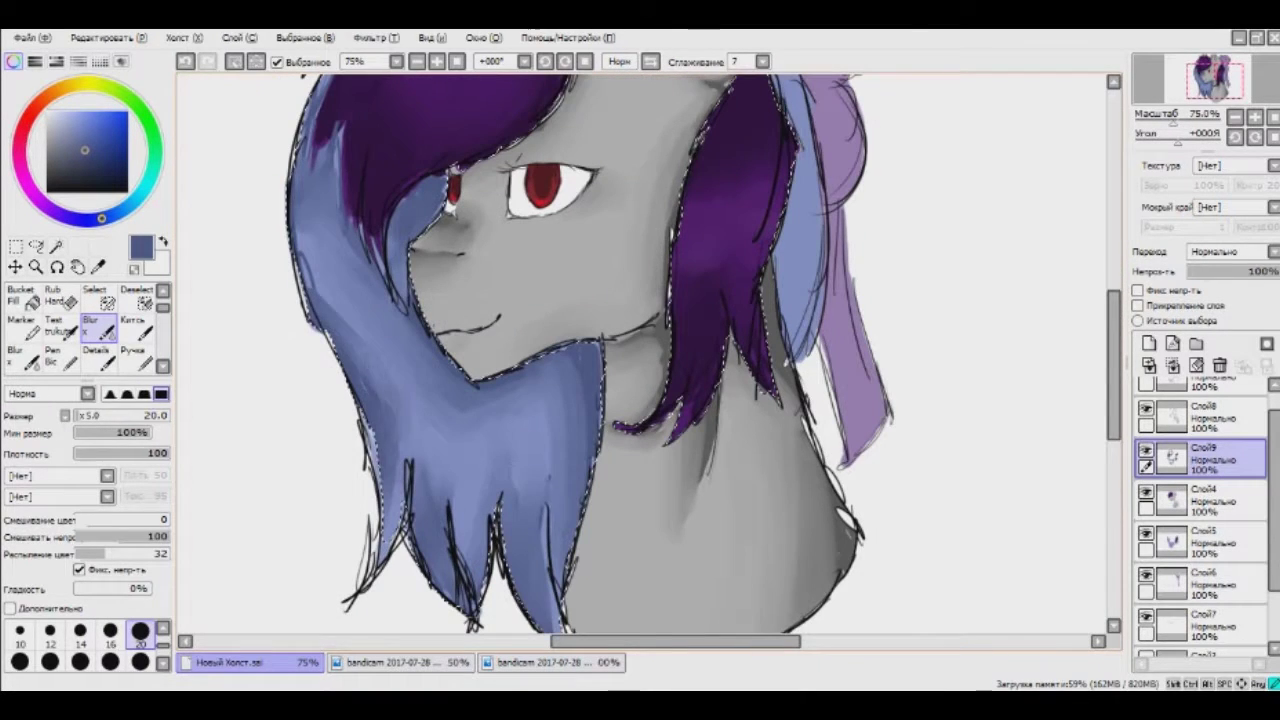
{"action": "scroll", "coordinate": [464, 336], "scroll_direction": "down", "scroll_amount": 3}
Paint a light blue highlight on the outer bend of the front mane and soften it with the Blur brush.
{"action": "left_click", "coordinate": [68, 115]}
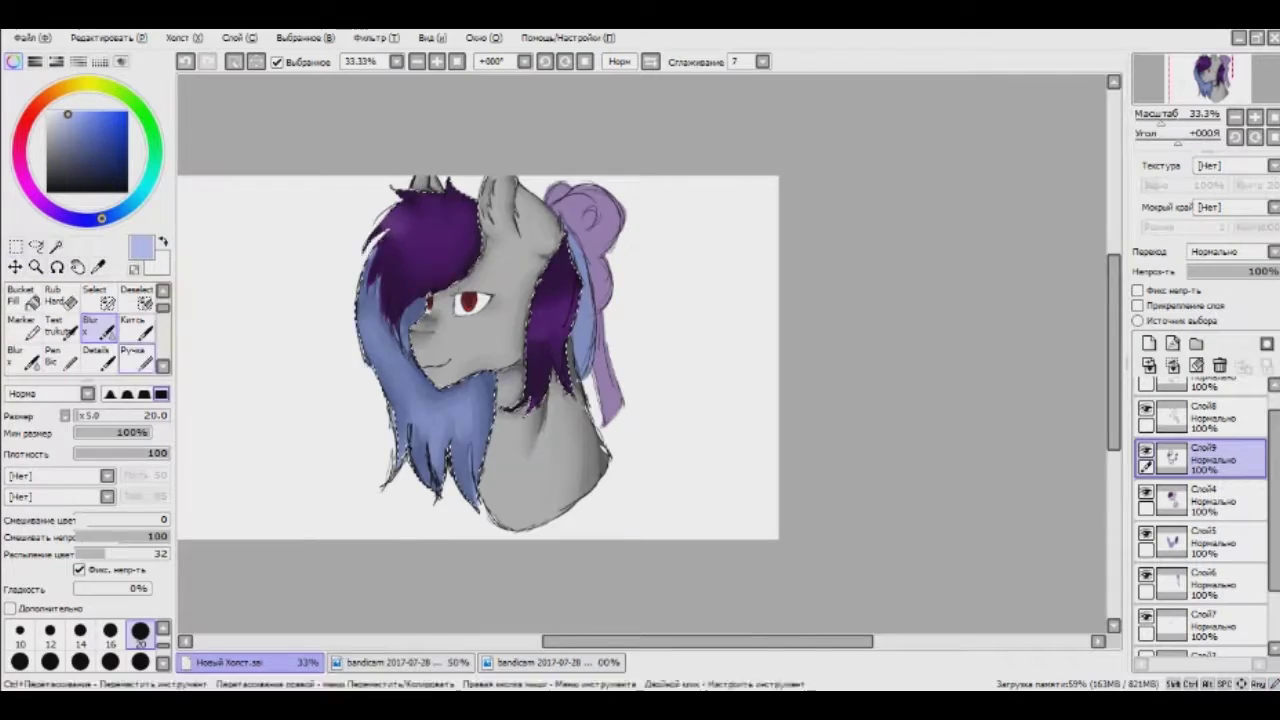
{"action": "left_click", "coordinate": [133, 352]}
{"action": "scroll", "coordinate": [464, 336], "scroll_direction": "up", "scroll_amount": 3}
{"action": "left_click_drag", "start_coordinate": [372, 328], "coordinate": [428, 345]}
{"action": "key", "text": "b"}
{"action": "scroll", "coordinate": [464, 336], "scroll_direction": "up", "scroll_amount": 1}
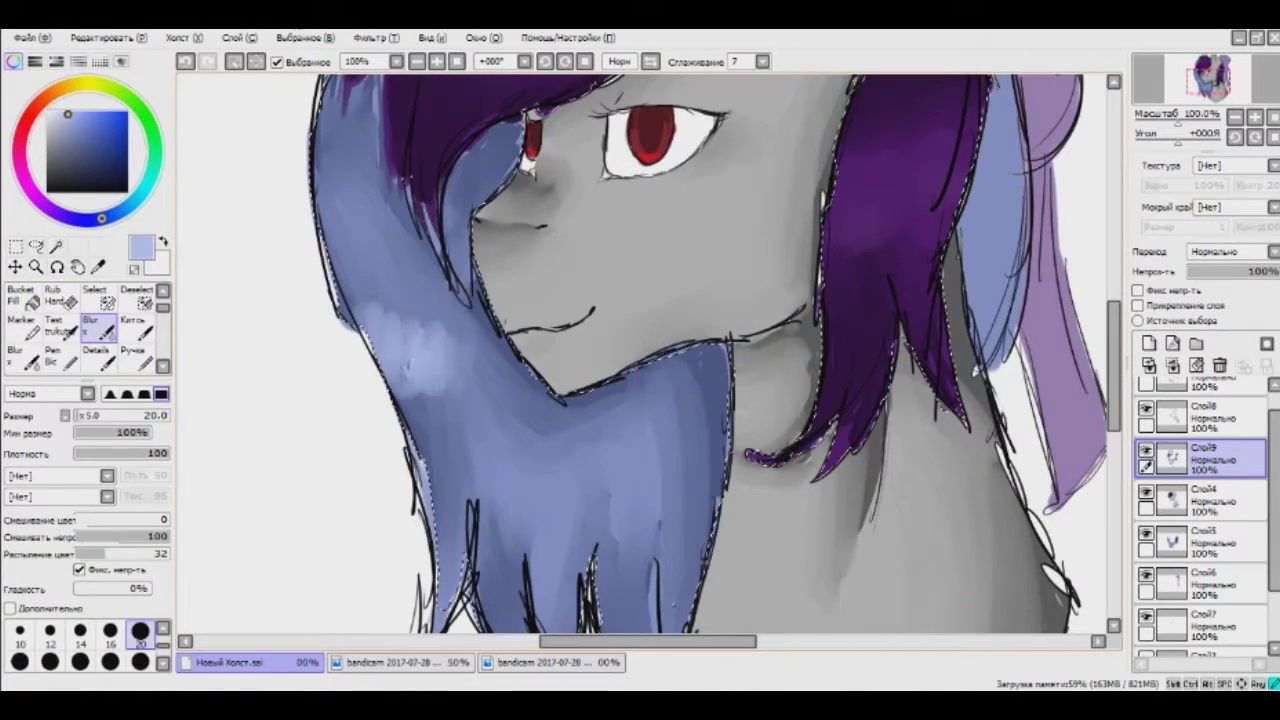
{"action": "scroll", "coordinate": [640, 350], "scroll_direction": "down", "scroll_amount": 4}
Select the blue strand behind the purple rear lock on layer Слой5 with the Magic Wand and return to layer Слой9.
{"action": "left_click", "coordinate": [56, 245]}
{"action": "left_click", "coordinate": [1200, 541]}
{"action": "scroll", "coordinate": [640, 350], "scroll_direction": "up", "scroll_amount": 3}
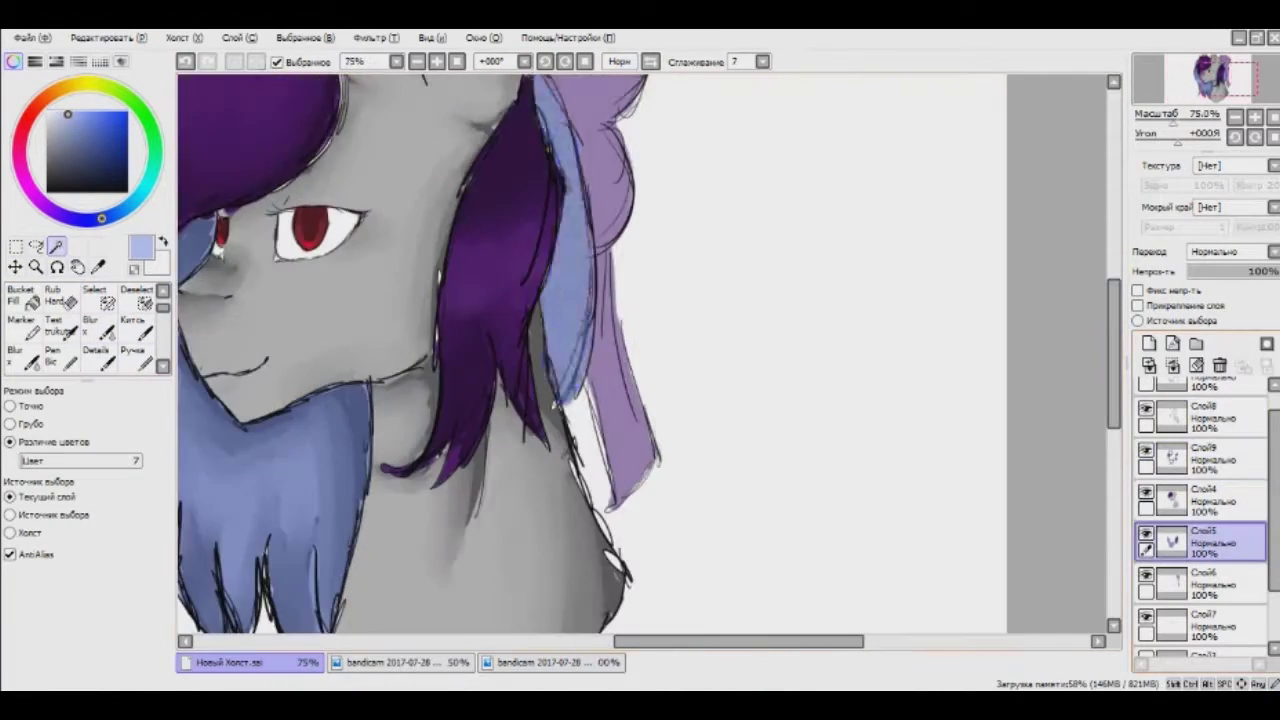
{"action": "left_click", "coordinate": [568, 280]}
{"action": "scroll", "coordinate": [640, 350], "scroll_direction": "down", "scroll_amount": 3}
{"action": "left_click", "coordinate": [1200, 458]}
Paint a darker blue shadow along the blue strand behind the rear lock and blend it with the Blur brush.
{"action": "left_click", "coordinate": [133, 352]}
{"action": "scroll", "coordinate": [640, 350], "scroll_direction": "up", "scroll_amount": 3}
{"action": "scroll", "coordinate": [640, 350], "scroll_direction": "down", "scroll_amount": 3}
{"action": "scroll", "coordinate": [640, 350], "scroll_direction": "up", "scroll_amount": 4}
{"action": "left_click_drag", "start_coordinate": [518, 572], "coordinate": [525, 300]}
{"action": "key", "text": "b"}
{"action": "mouse_move", "coordinate": [520, 140]}
{"action": "left_mouse_down"}
{"action": "mouse_move", "coordinate": [545, 375]}
{"action": "mouse_move", "coordinate": [540, 535]}
{"action": "left_mouse_up"}
{"action": "scroll", "coordinate": [540, 400], "scroll_direction": "down", "scroll_amount": 3}
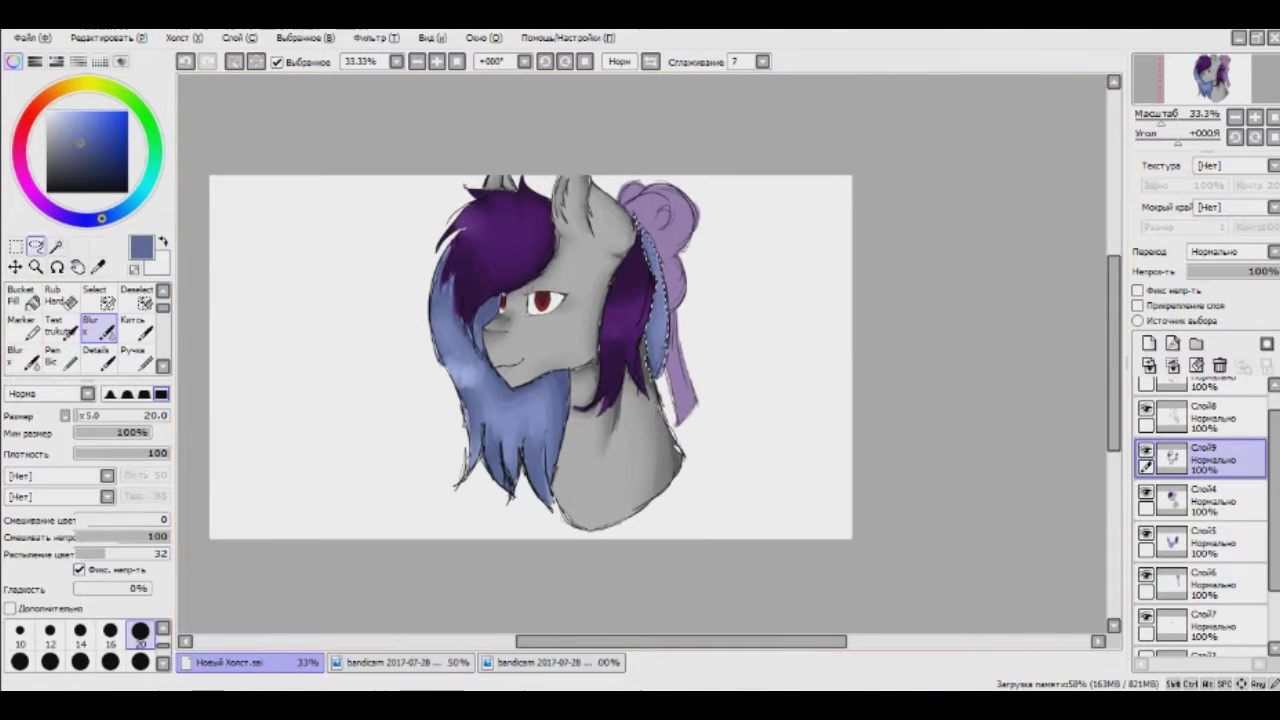
Select the bow on layer Слой6 with the Magic Wand and extend the selection along its outer edge with the Select brush.
{"action": "scroll", "coordinate": [1200, 500], "scroll_direction": "down", "scroll_amount": 2}
{"action": "left_click", "coordinate": [1200, 511]}
{"action": "left_click", "coordinate": [56, 245]}
{"action": "scroll", "coordinate": [690, 228], "scroll_direction": "up", "scroll_amount": 3}
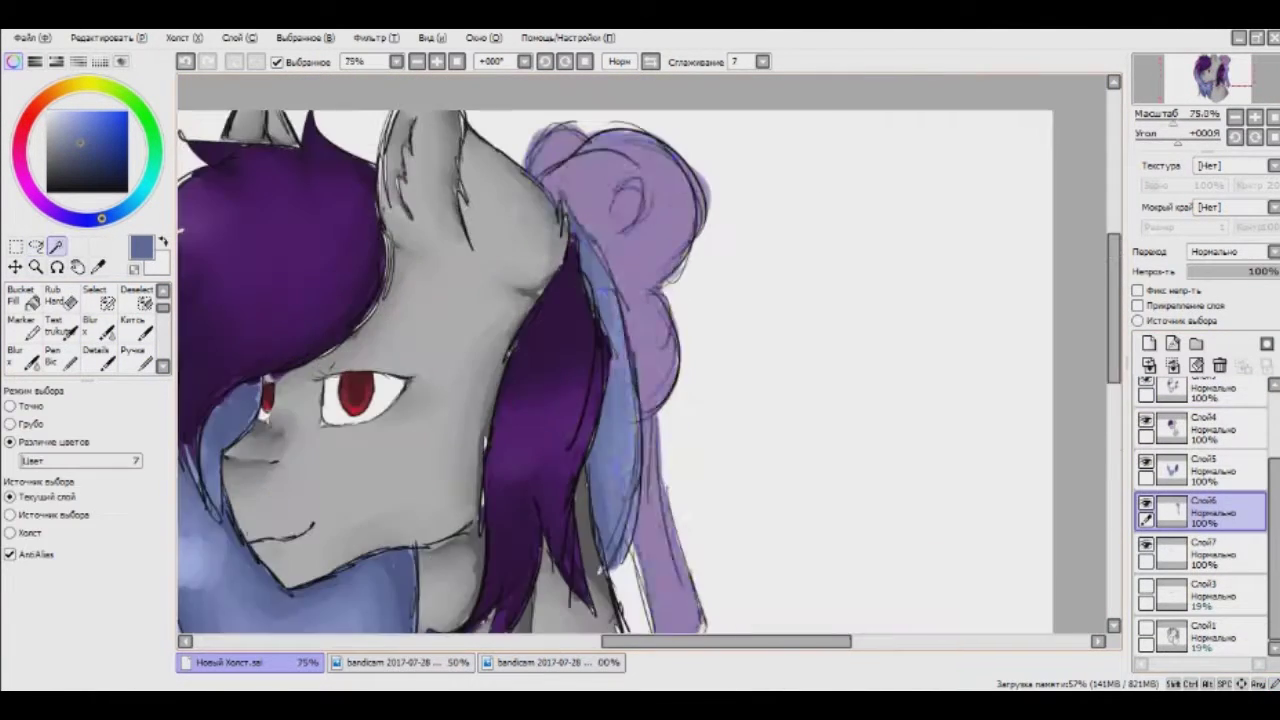
{"action": "left_click", "coordinate": [640, 220]}
{"action": "scroll", "coordinate": [640, 350], "scroll_direction": "down", "scroll_amount": 2}
{"action": "scroll", "coordinate": [640, 300], "scroll_direction": "up", "scroll_amount": 5}
{"action": "left_click", "coordinate": [94, 295]}
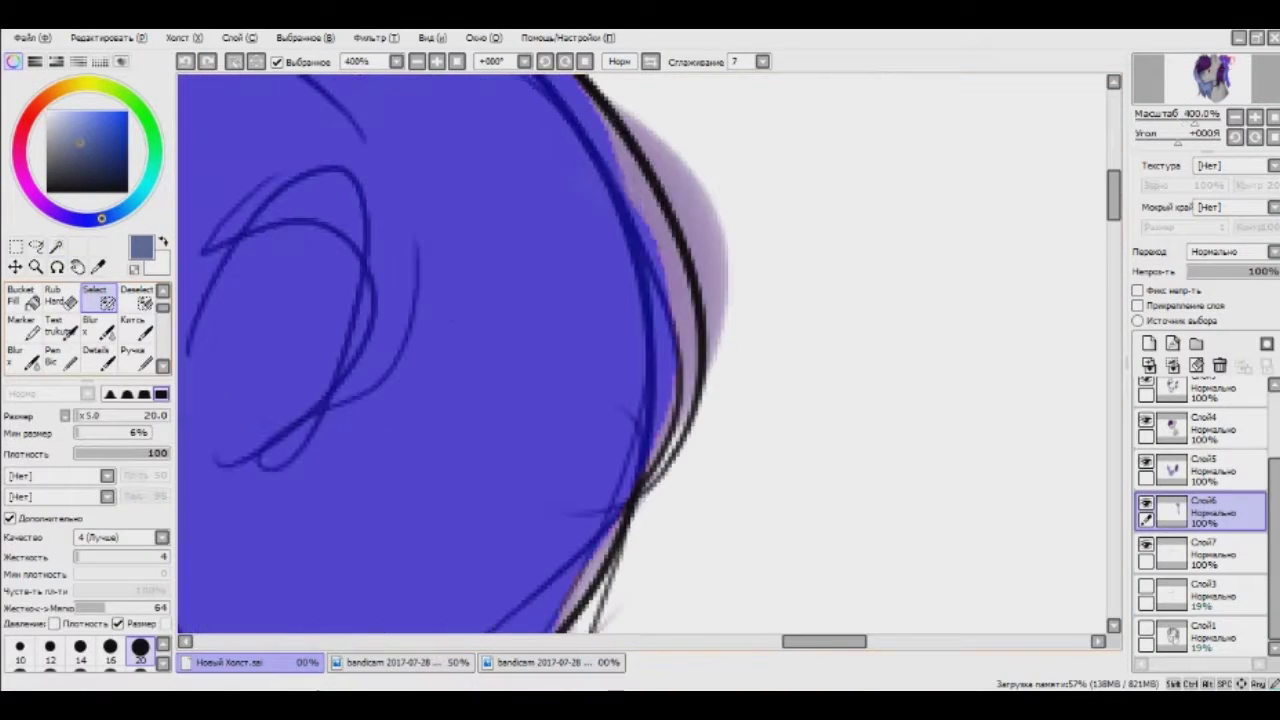
{"action": "left_click_drag", "start_coordinate": [704, 210], "coordinate": [680, 430]}
{"action": "scroll", "coordinate": [640, 350], "scroll_direction": "down", "scroll_amount": 3}
Paint darker purple shadows along the bow's edges, inner fold and hanging ribbon on a layer above Слой6, with the pen at size 60.
{"action": "left_click", "coordinate": [137, 357]}
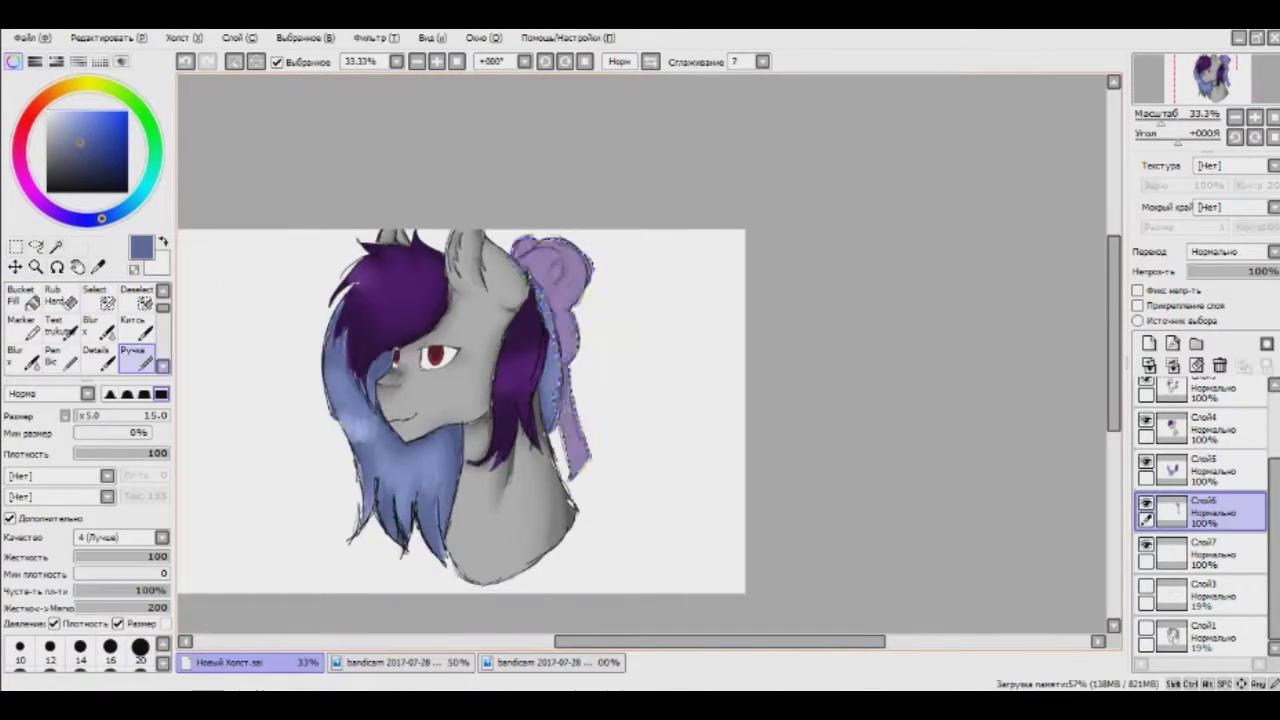
{"action": "scroll", "coordinate": [578, 194], "scroll_direction": "up", "scroll_amount": 2}
{"action": "left_click", "coordinate": [578, 194], "text": "alt"}
{"action": "scroll", "coordinate": [630, 390], "scroll_direction": "down", "scroll_amount": 1}
{"action": "scroll", "coordinate": [630, 390], "scroll_direction": "up", "scroll_amount": 1}
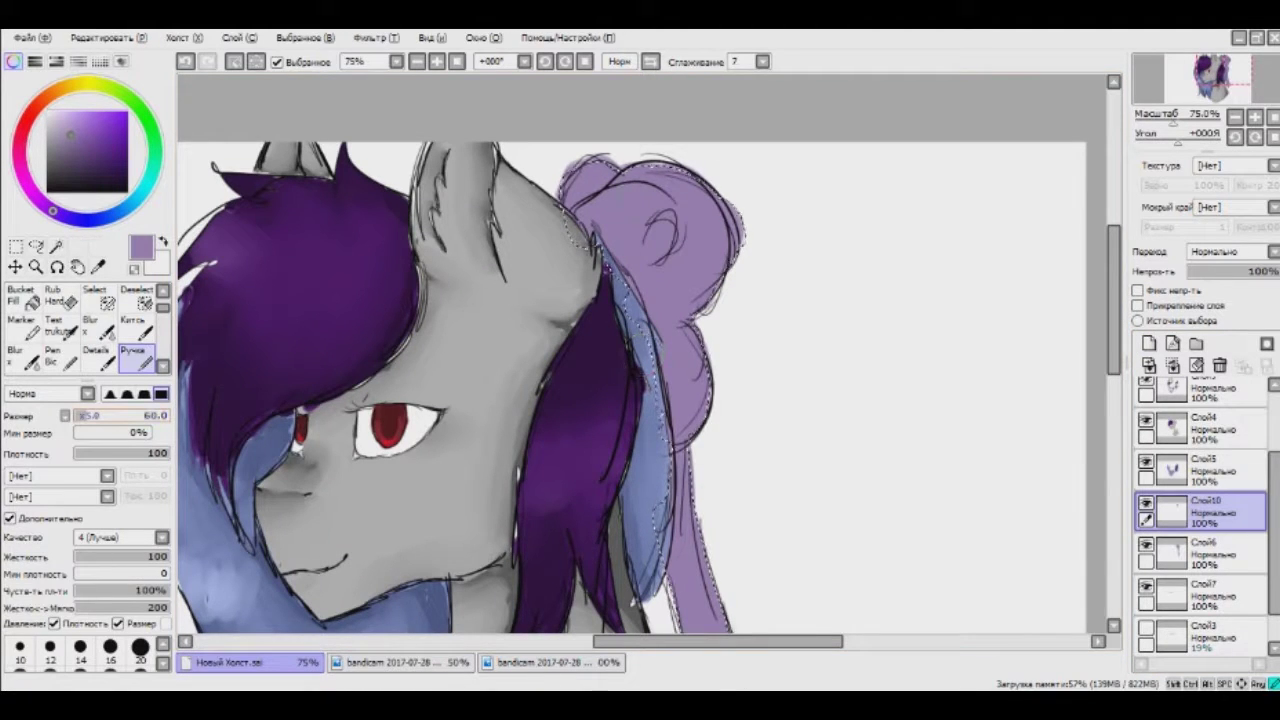
{"action": "left_click_drag", "start_coordinate": [685, 270], "coordinate": [810, 240]}
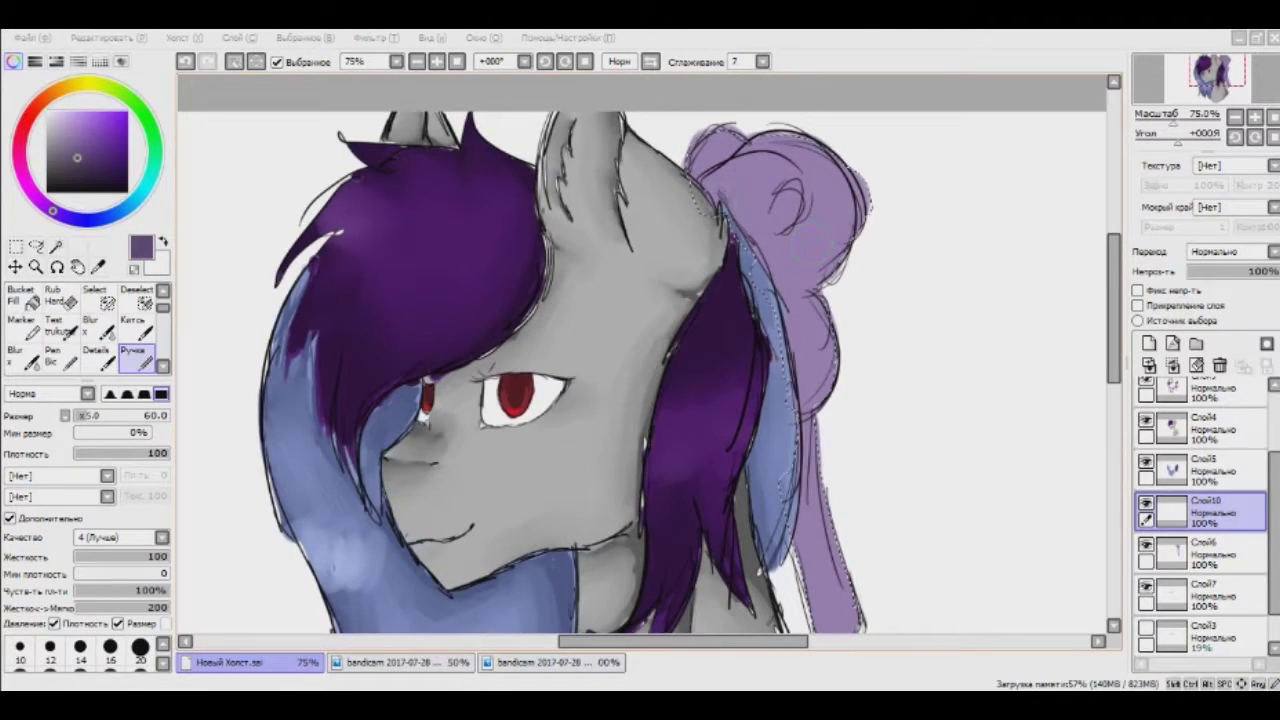
{"action": "left_click_drag", "start_coordinate": [705, 180], "coordinate": [795, 380]}
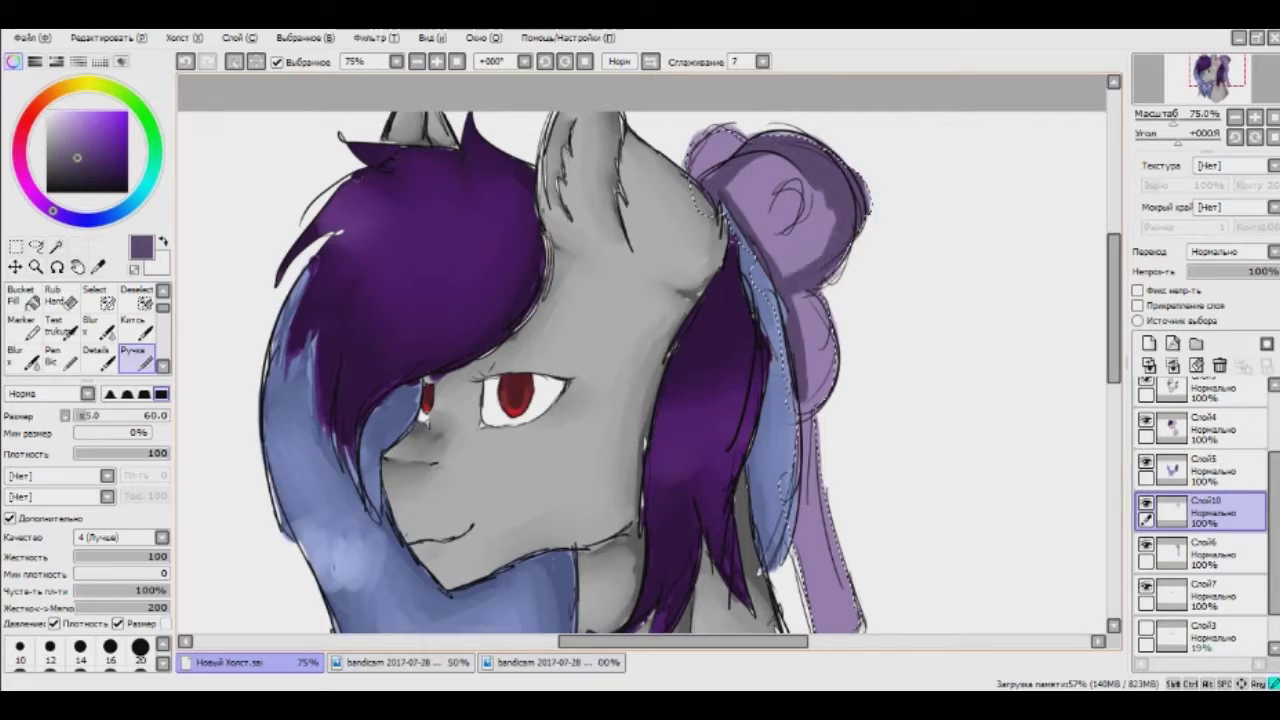
{"action": "left_click_drag", "start_coordinate": [640, 400], "coordinate": [600, 225]}
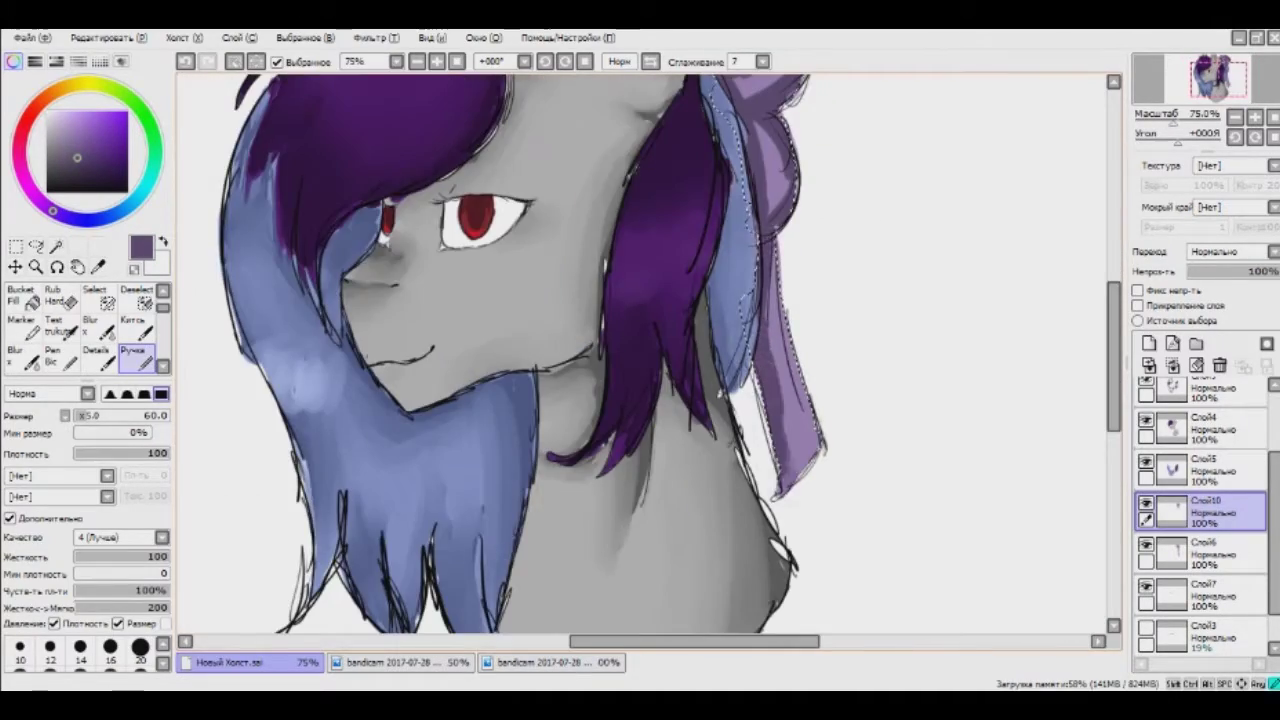
{"action": "scroll", "coordinate": [800, 305], "scroll_direction": "down", "scroll_amount": 3}
{"action": "scroll", "coordinate": [800, 305], "scroll_direction": "up", "scroll_amount": 8}
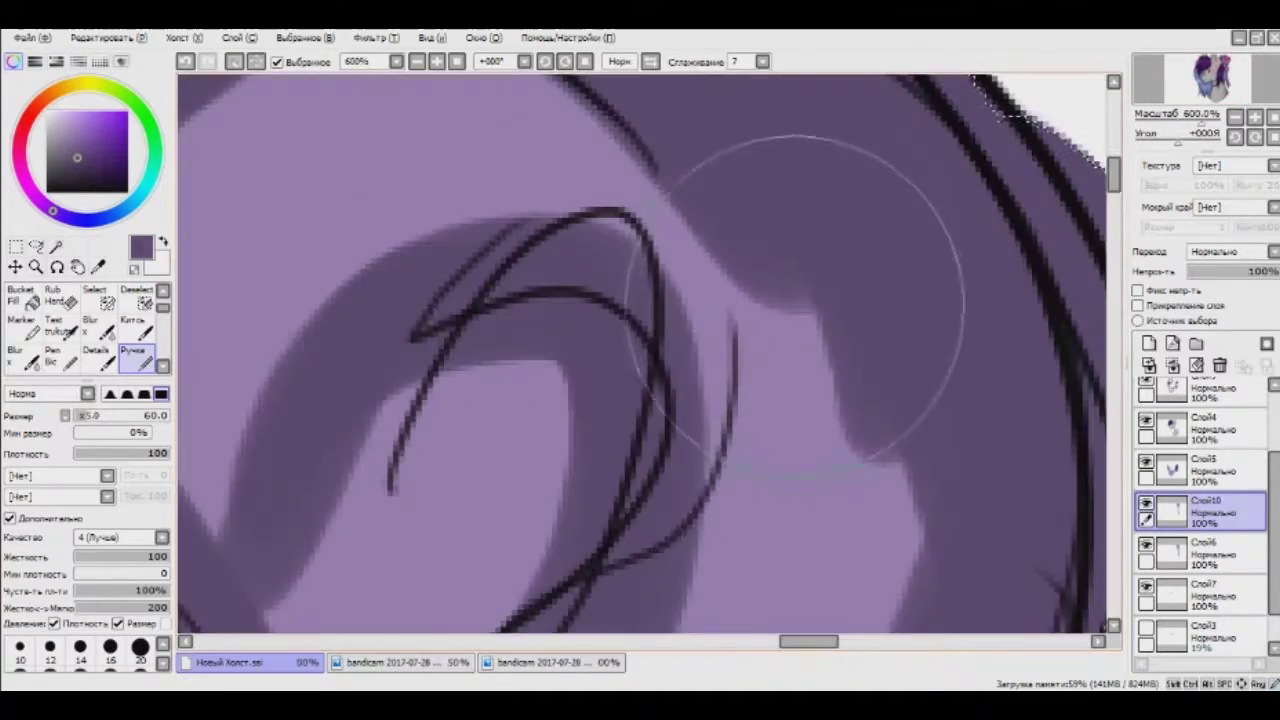
Blend the dark purple shadows on the bow's rounded loop and inner fold with the Blur brush at size 20.
{"action": "scroll", "coordinate": [800, 298], "scroll_direction": "down", "scroll_amount": 3}
{"action": "left_click", "coordinate": [97, 325]}
{"action": "mouse_move", "coordinate": [430, 200]}
{"action": "left_mouse_down"}
{"action": "mouse_move", "coordinate": [500, 250]}
{"action": "mouse_move", "coordinate": [600, 400]}
{"action": "mouse_move", "coordinate": [650, 350]}
{"action": "left_mouse_up"}
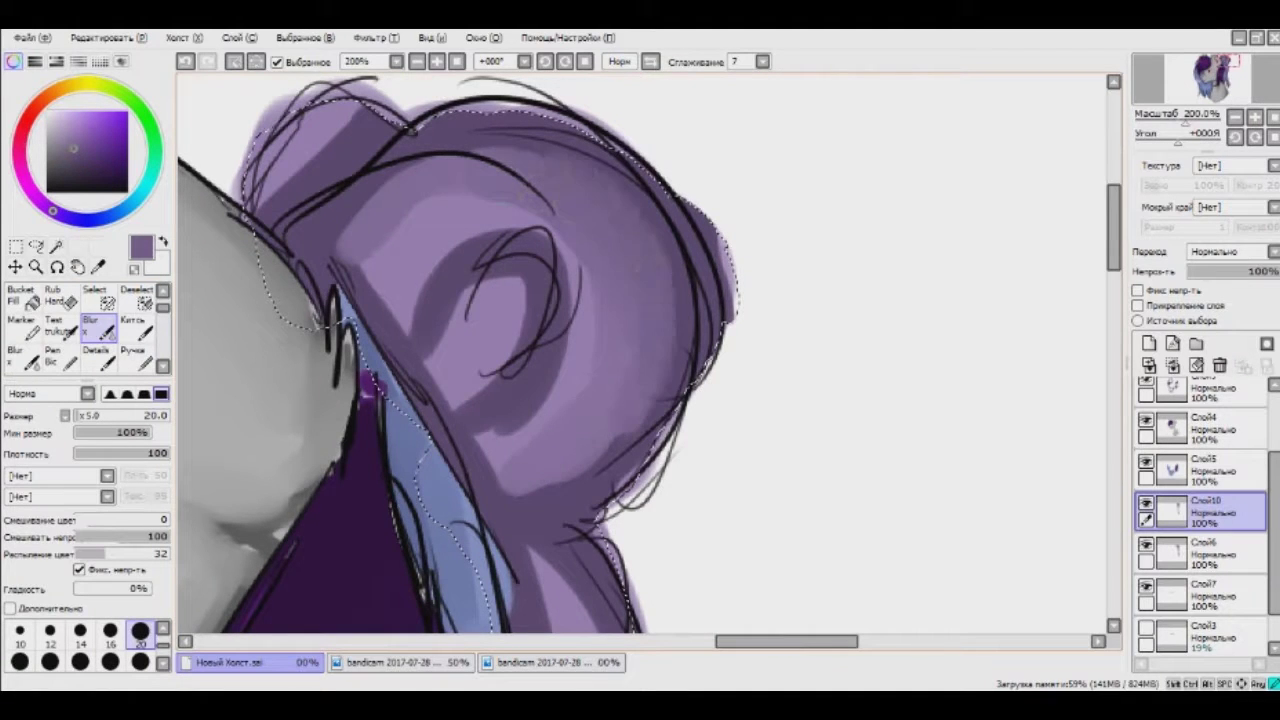
{"action": "mouse_move", "coordinate": [530, 230]}
{"action": "left_mouse_down"}
{"action": "mouse_move", "coordinate": [470, 330]}
{"action": "mouse_move", "coordinate": [500, 290]}
{"action": "left_mouse_up"}
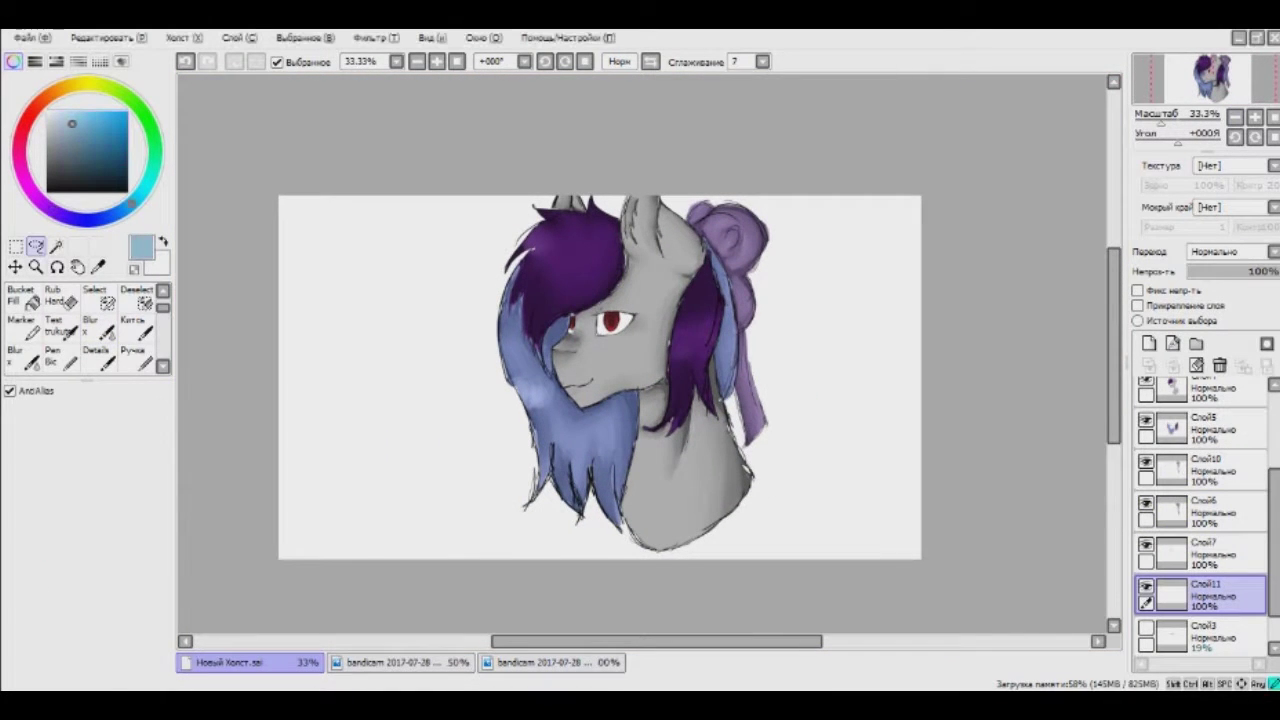
Paint the background light blue on layer Слой11 with a darker blue band across its upper part, using the pen at size 265.
{"action": "mouse_move", "coordinate": [414, 186]}
{"action": "left_mouse_down"}
{"action": "mouse_move", "coordinate": [330, 500]}
{"action": "mouse_move", "coordinate": [520, 540]}
{"action": "mouse_move", "coordinate": [880, 510]}
{"action": "mouse_move", "coordinate": [843, 214]}
{"action": "mouse_move", "coordinate": [490, 175]}
{"action": "left_mouse_up"}
{"action": "left_click_drag", "start_coordinate": [745, 165], "coordinate": [813, 514]}
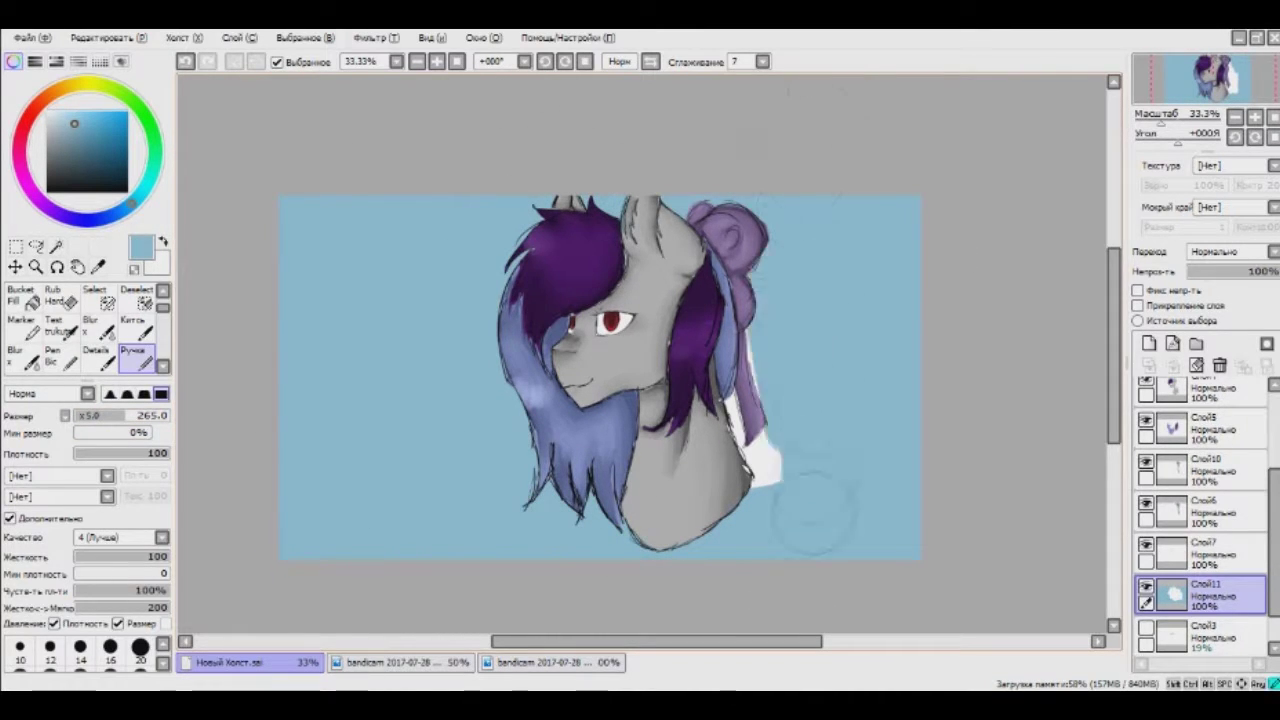
{"action": "mouse_move", "coordinate": [260, 190]}
{"action": "left_mouse_down"}
{"action": "mouse_move", "coordinate": [350, 290]}
{"action": "mouse_move", "coordinate": [880, 240]}
{"action": "left_mouse_up"}
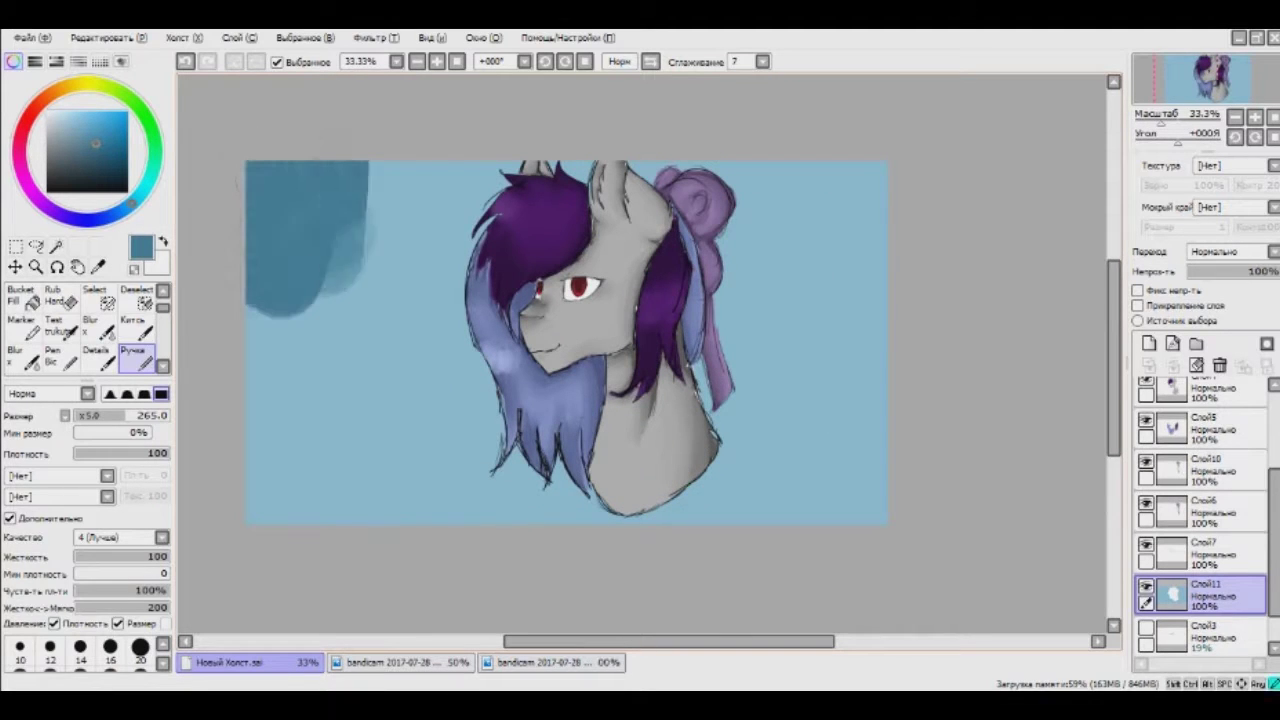
{"action": "left_click_drag", "start_coordinate": [730, 262], "coordinate": [885, 300]}
{"action": "left_click", "coordinate": [395, 345], "text": "alt"}
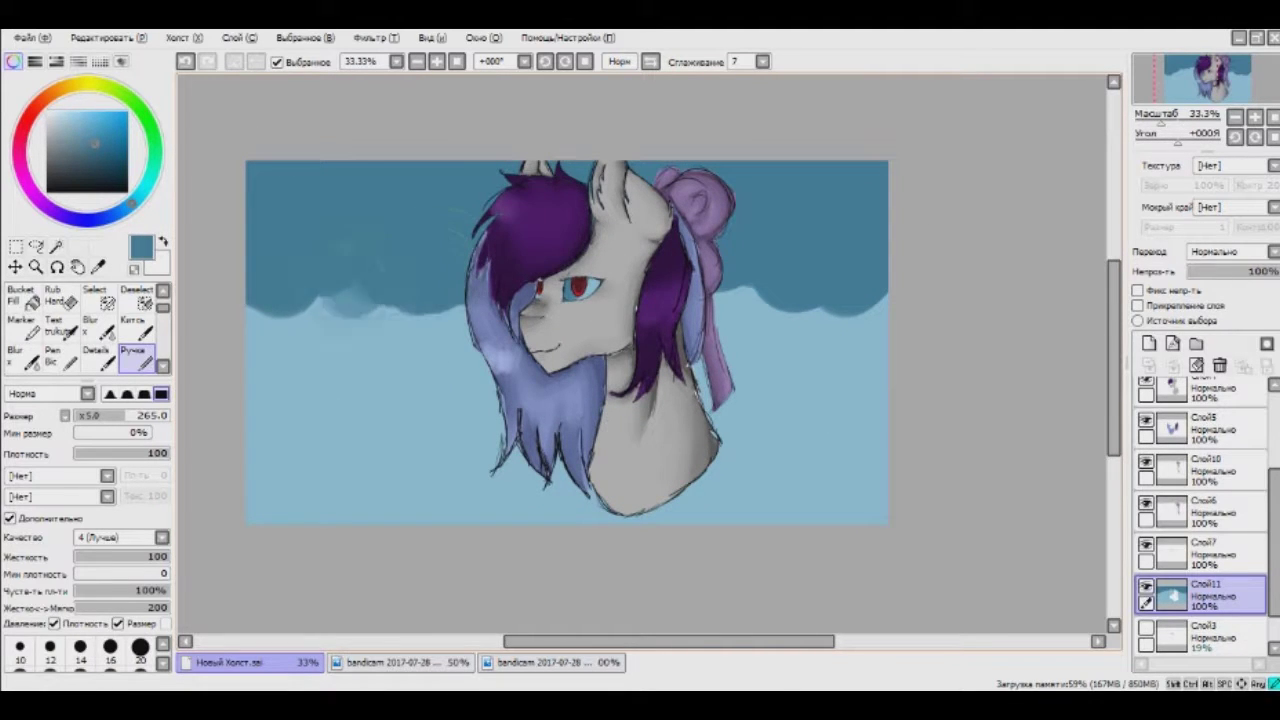
Blend the background's two blues with the Blur brush at size 190 and cover it with criss-crossing white lines of size 5.
{"action": "left_click", "coordinate": [97, 327]}
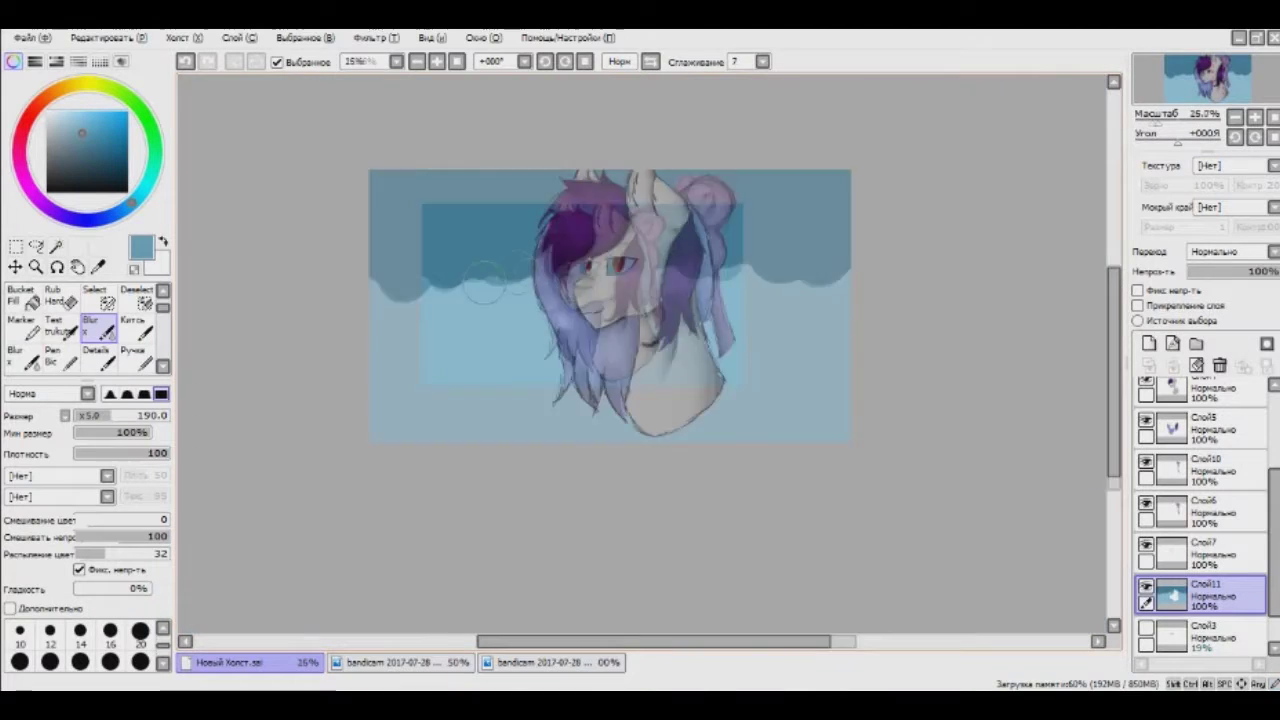
{"action": "mouse_move", "coordinate": [400, 280]}
{"action": "left_mouse_down"}
{"action": "mouse_move", "coordinate": [490, 270]}
{"action": "mouse_move", "coordinate": [550, 200]}
{"action": "mouse_move", "coordinate": [440, 190]}
{"action": "left_mouse_up"}
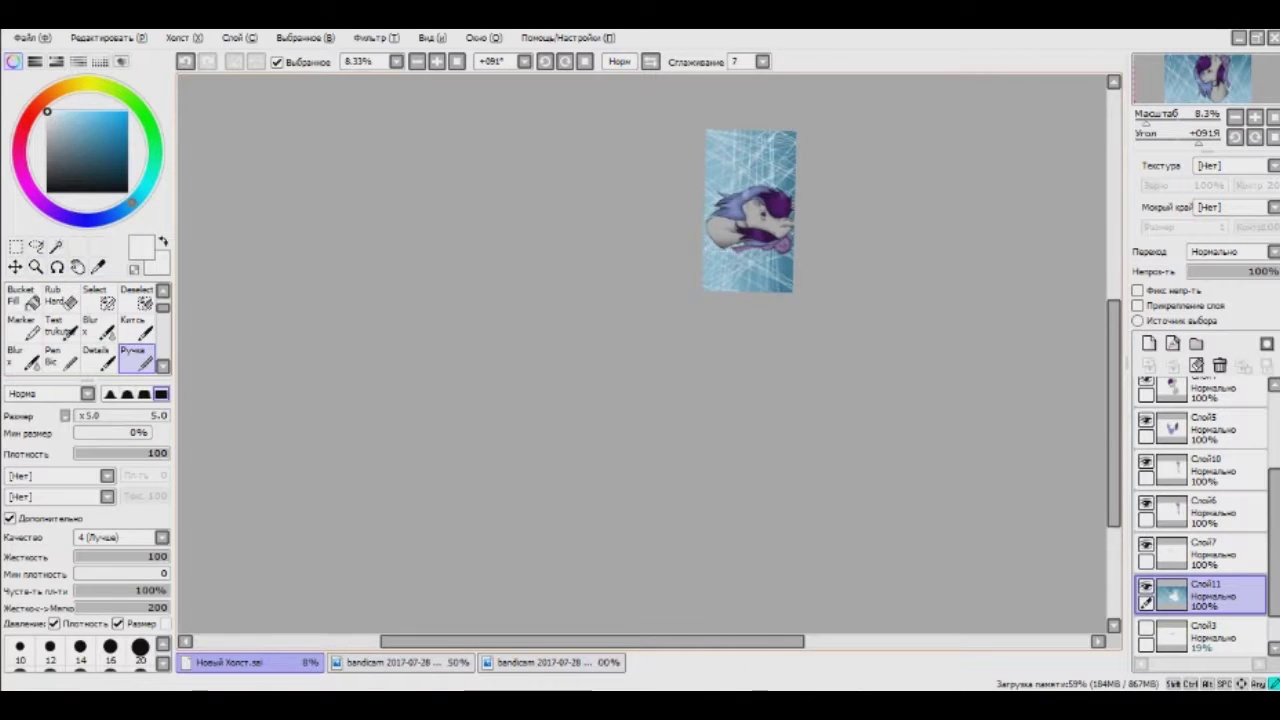
Erase the background paint showing inside the pony's eye white on layer Слой11 with the hard eraser at size 95.
{"action": "key", "text": "minus"}
{"action": "key", "text": "Home"}
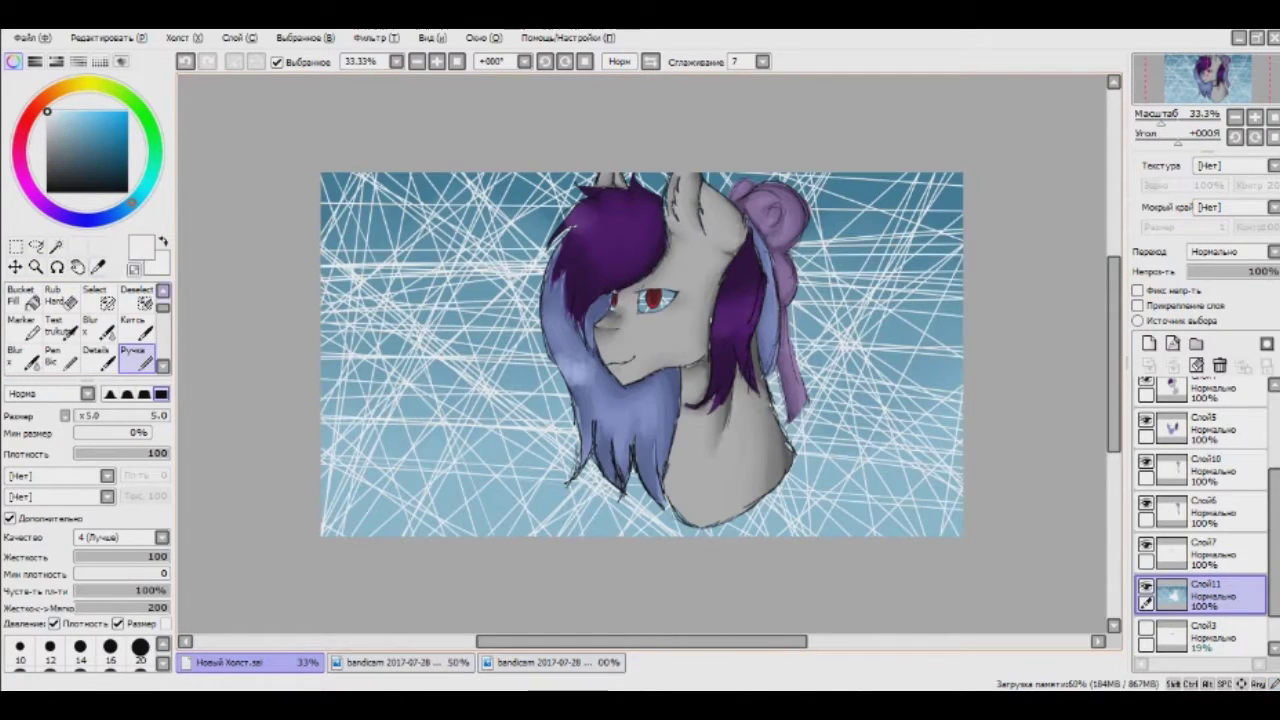
{"action": "key", "text": "e"}
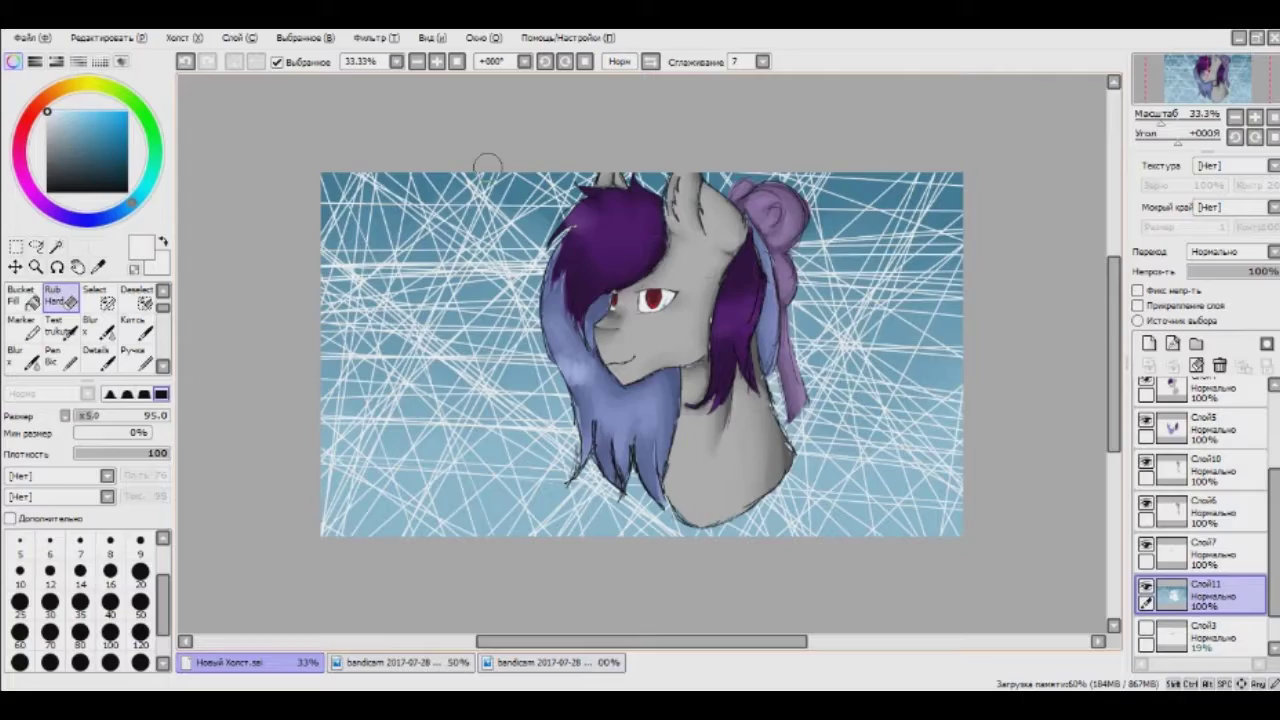